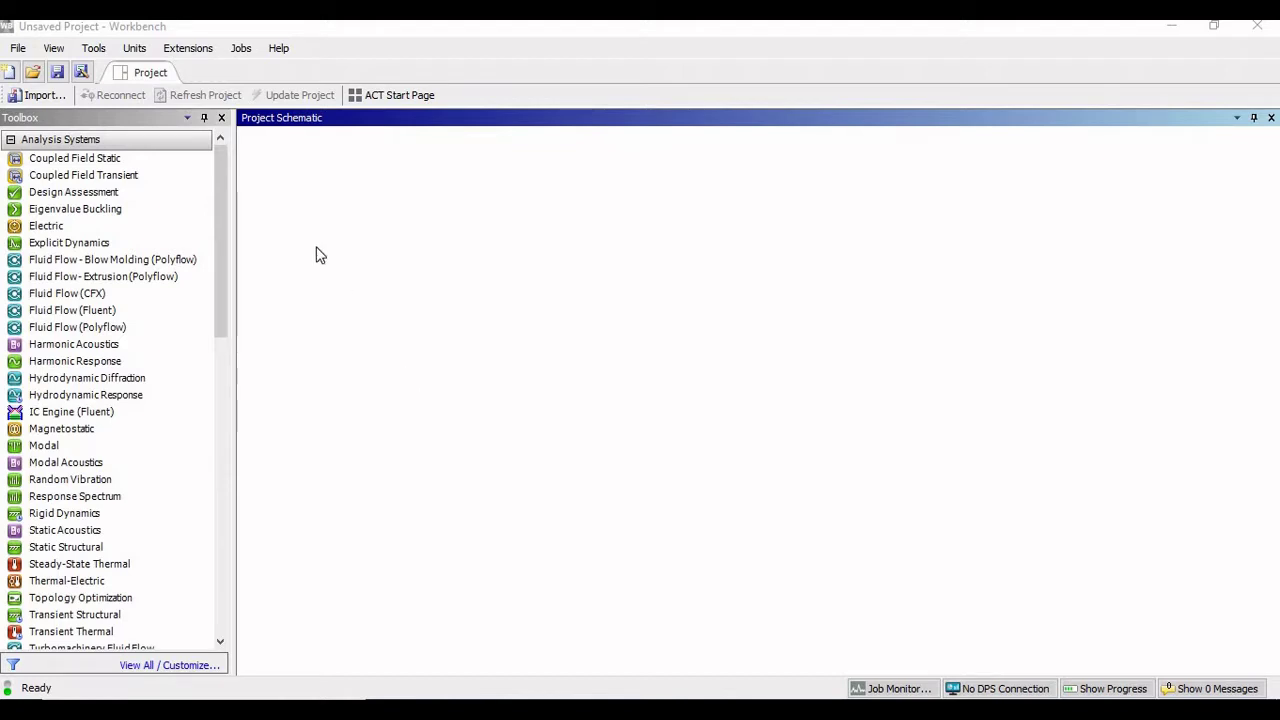
Add a Static Structural analysis system to the project schematic.
{"action": "left_click_drag", "start_coordinate": [228, 223], "coordinate": [234, 197]}
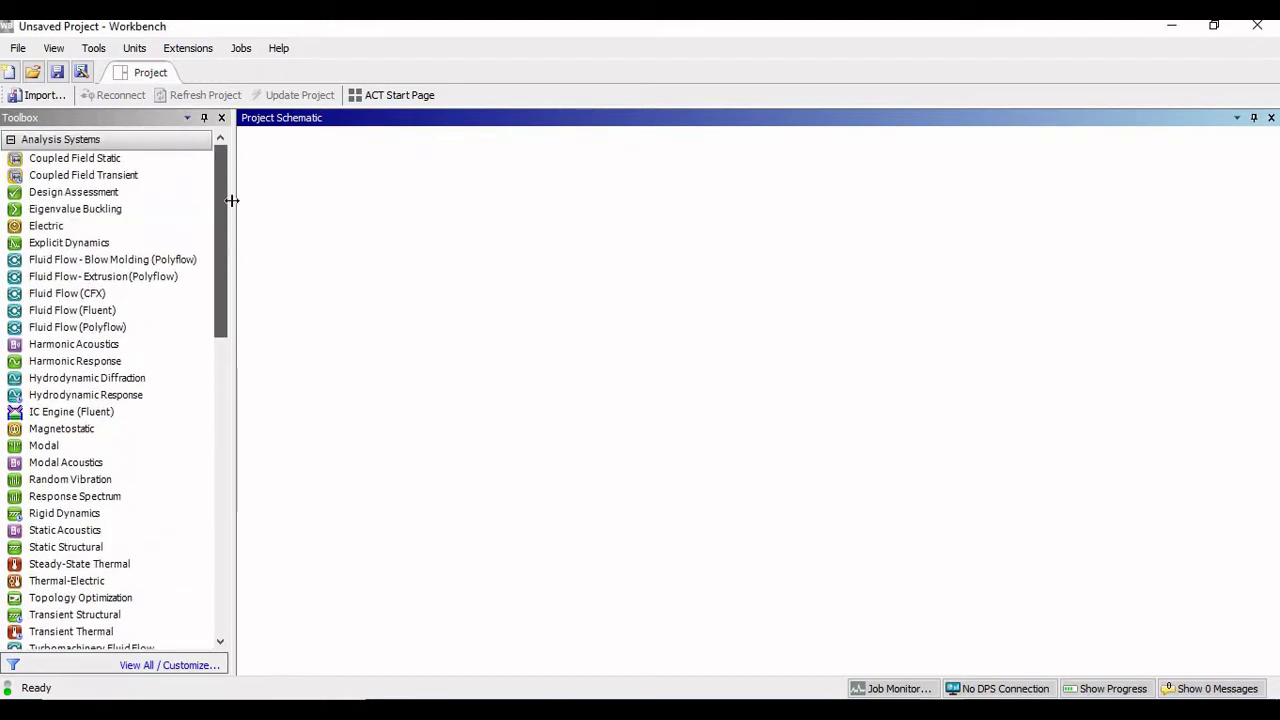
{"action": "double_click", "coordinate": [66, 548]}
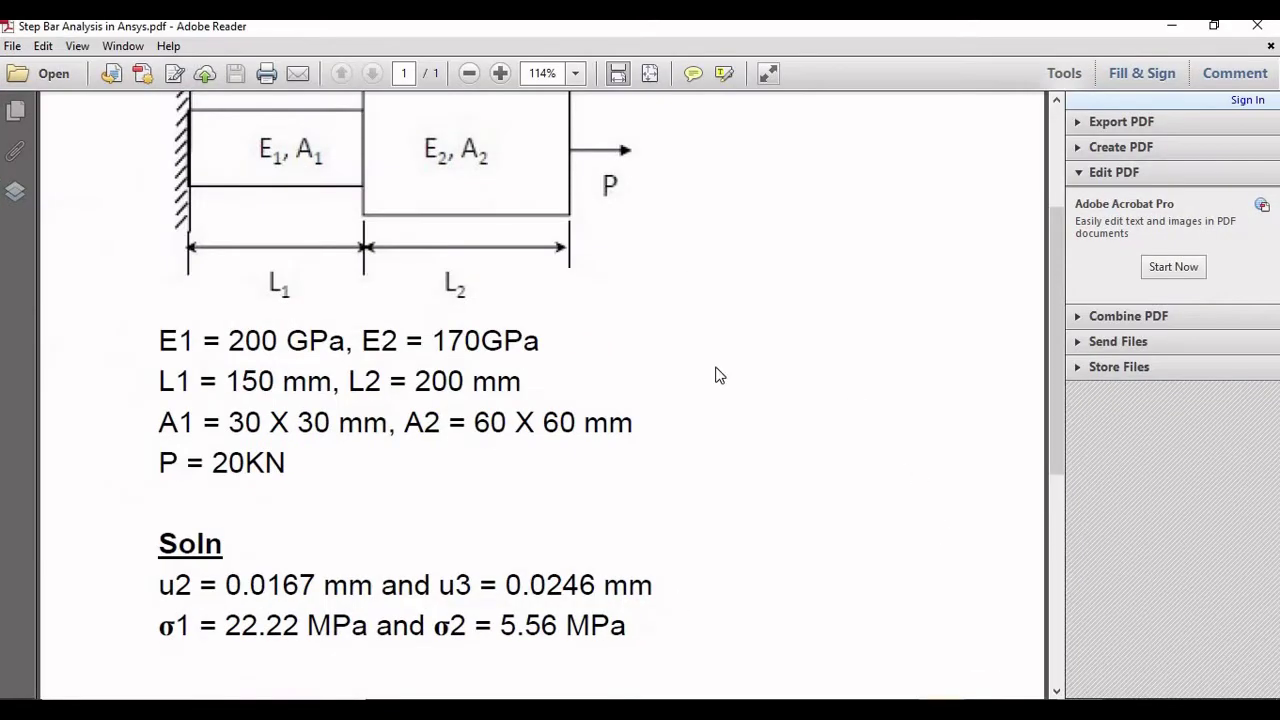
Switch to the Step Bar Analysis PDF in Adobe Reader, review the given bar data and Young's moduli, and return to Workbench.
{"action": "scroll", "coordinate": [708, 370], "scroll_direction": "up", "scroll_amount": 3}
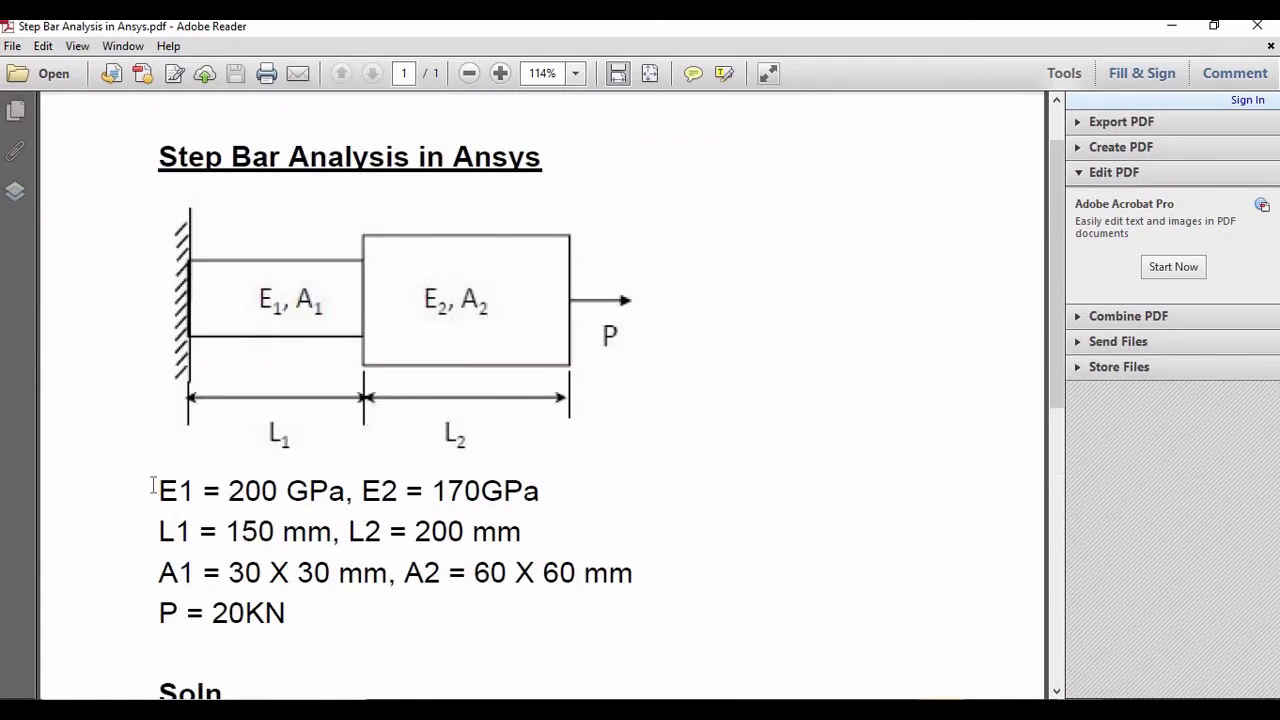
{"action": "left_click_drag", "start_coordinate": [152, 488], "coordinate": [542, 500]}
{"action": "left_click", "coordinate": [356, 498]}
{"action": "key", "text": "alt+Tab"}
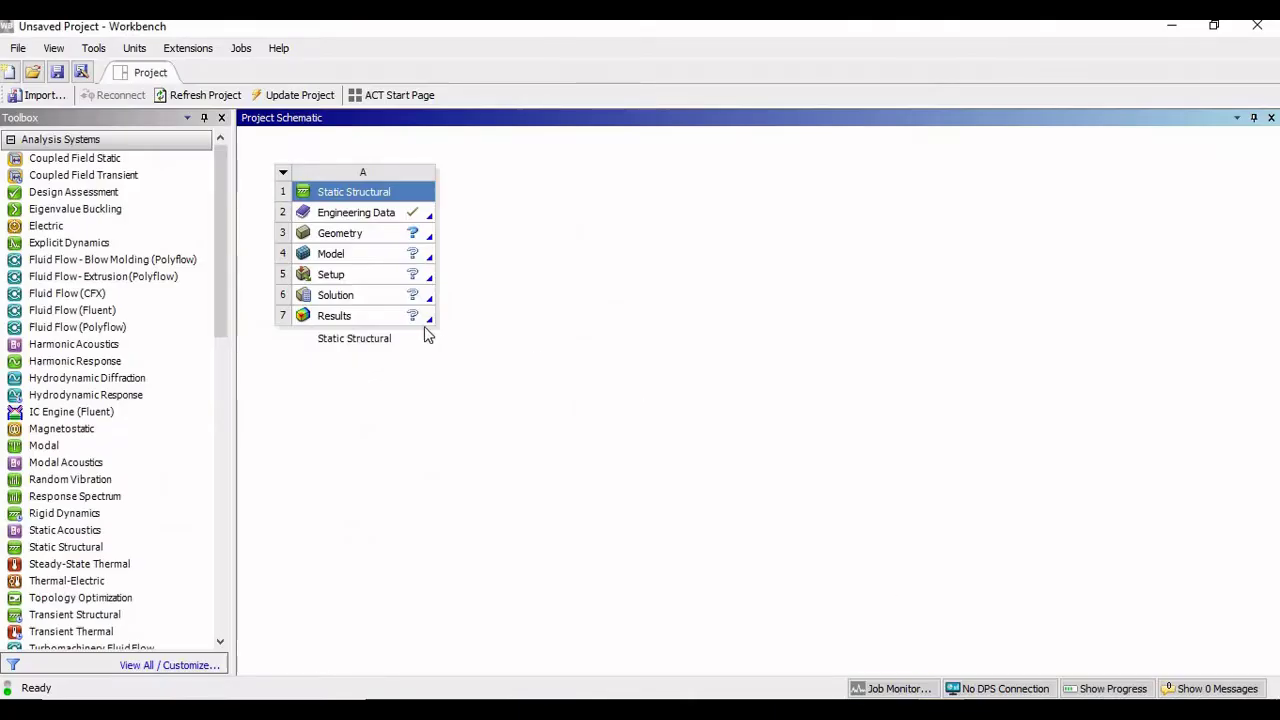
Open the Static Structural system's Engineering Data and add a new material named "custom material".
{"action": "double_click", "coordinate": [343, 212]}
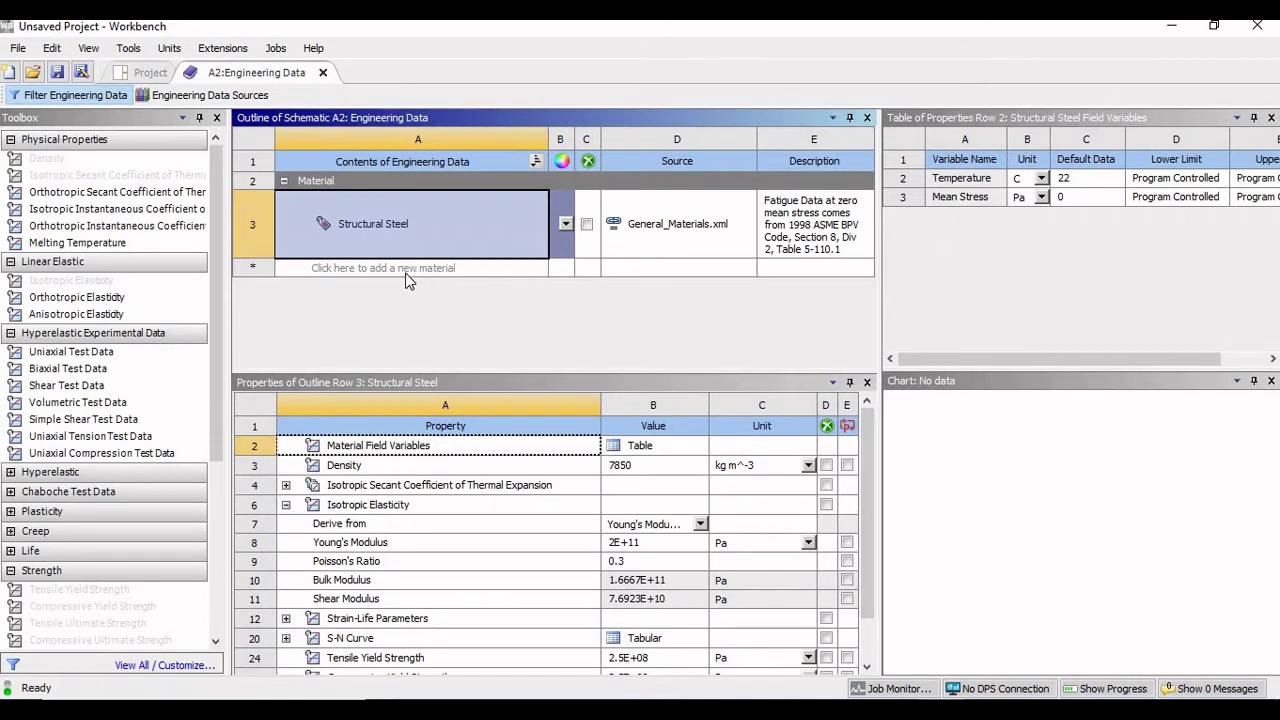
{"action": "left_click", "coordinate": [406, 272]}
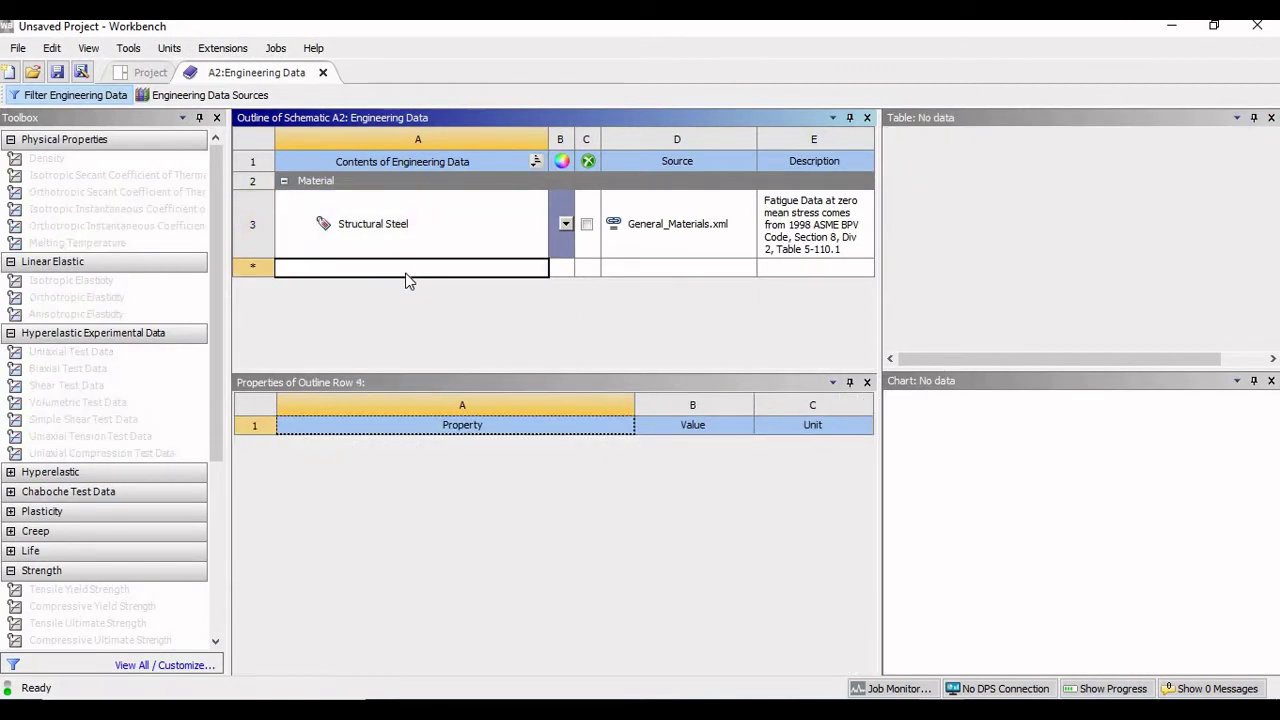
{"action": "type", "text": "custom "}
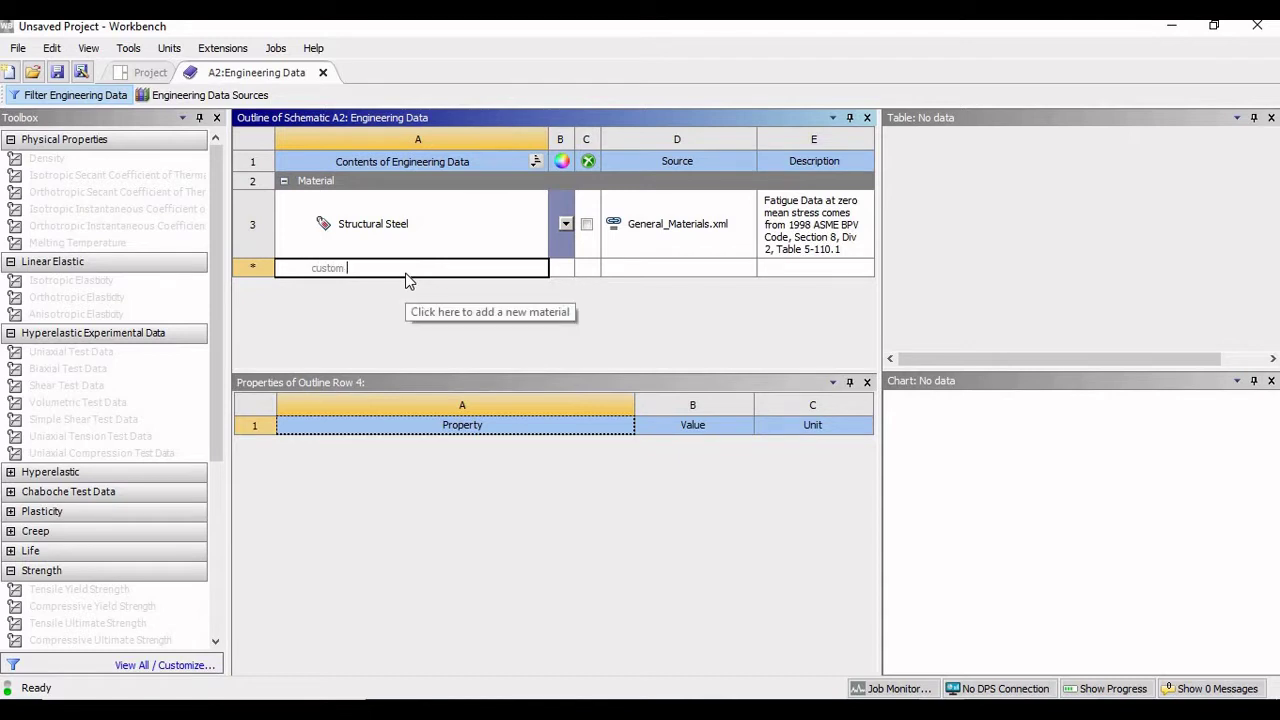
{"action": "type", "text": "material"}
{"action": "key", "text": "Return"}
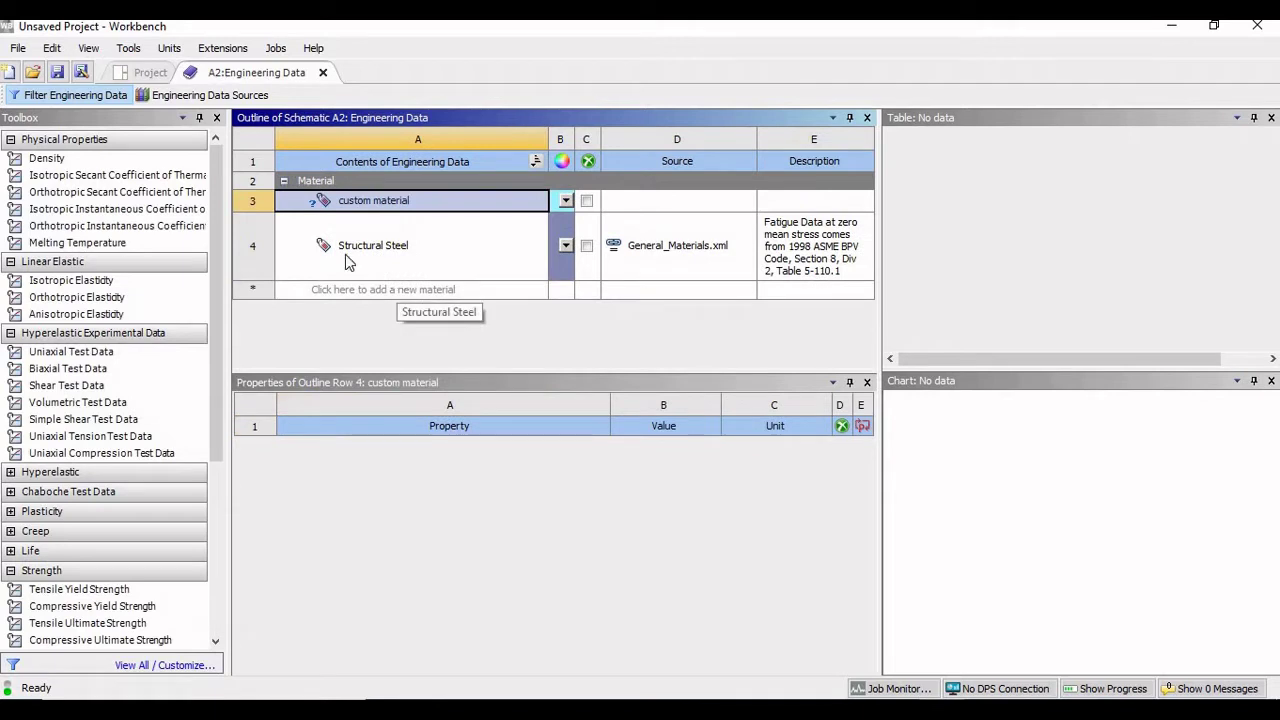
Give custom material isotropic elasticity with a Young's modulus of 2e5 MPa and a Poisson's ratio of 0.3.
{"action": "double_click", "coordinate": [72, 280]}
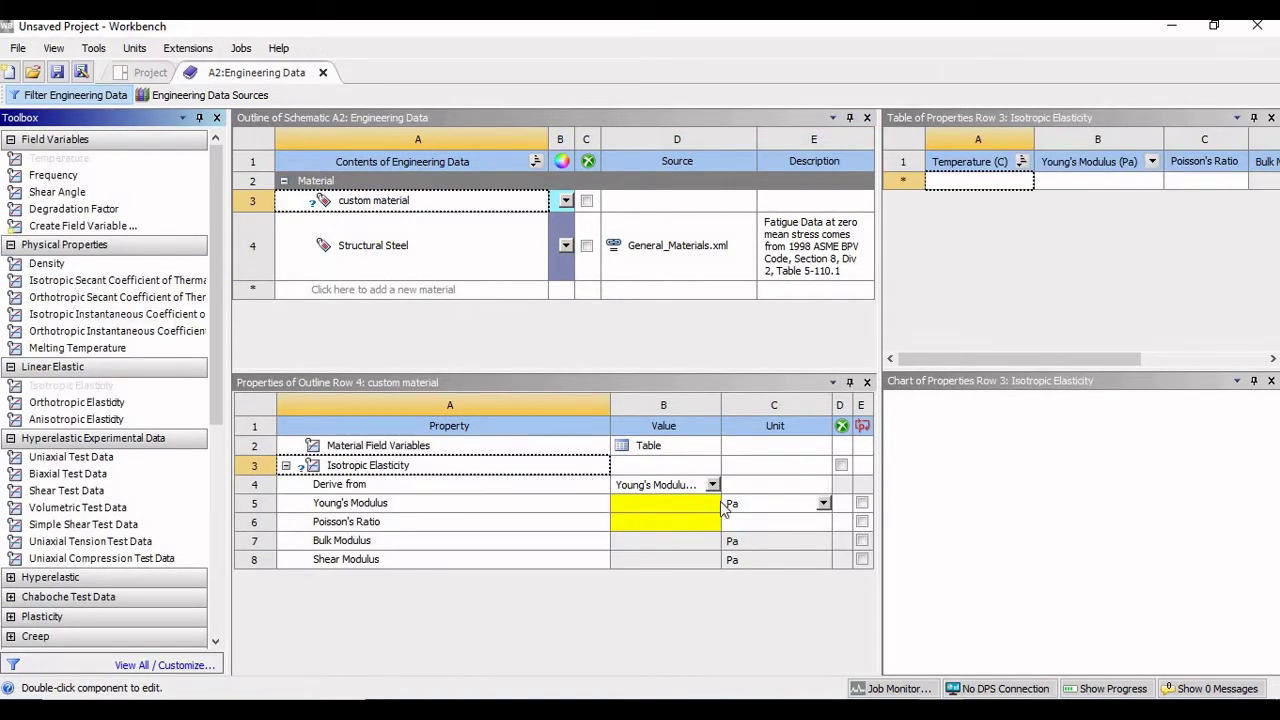
{"action": "left_click", "coordinate": [823, 503]}
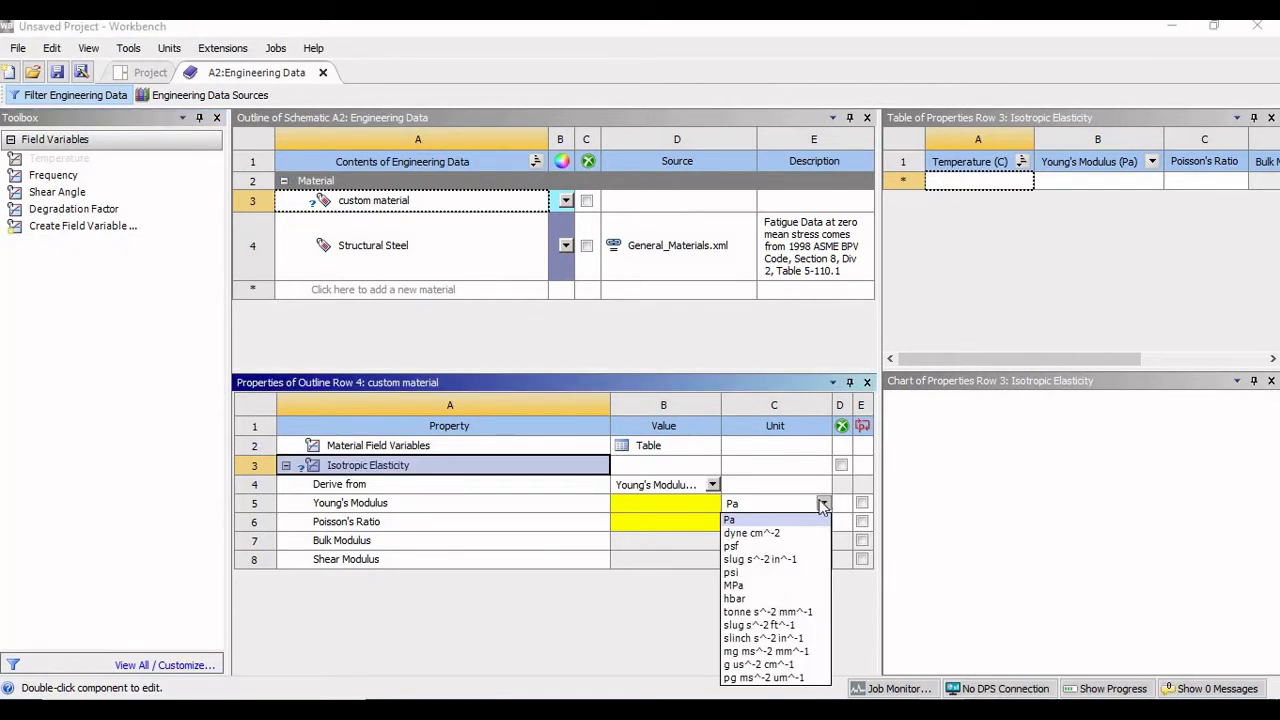
{"action": "left_click", "coordinate": [747, 586]}
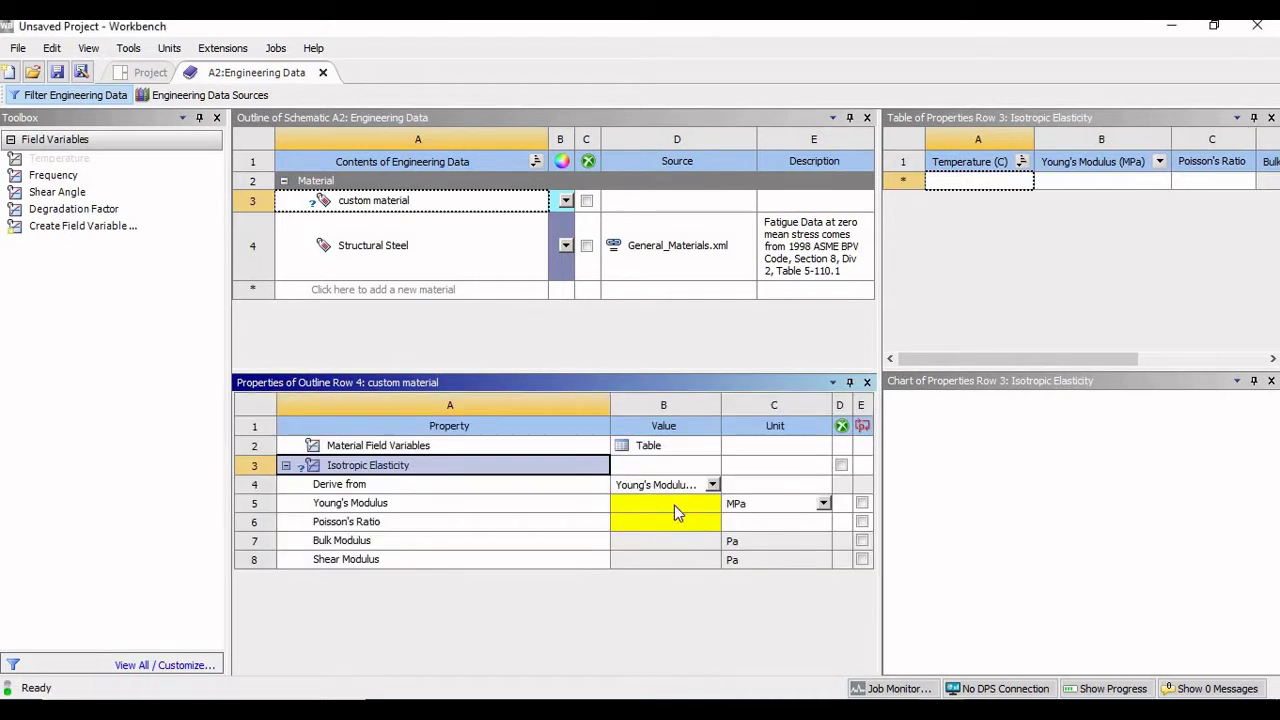
{"action": "left_click", "coordinate": [674, 505]}
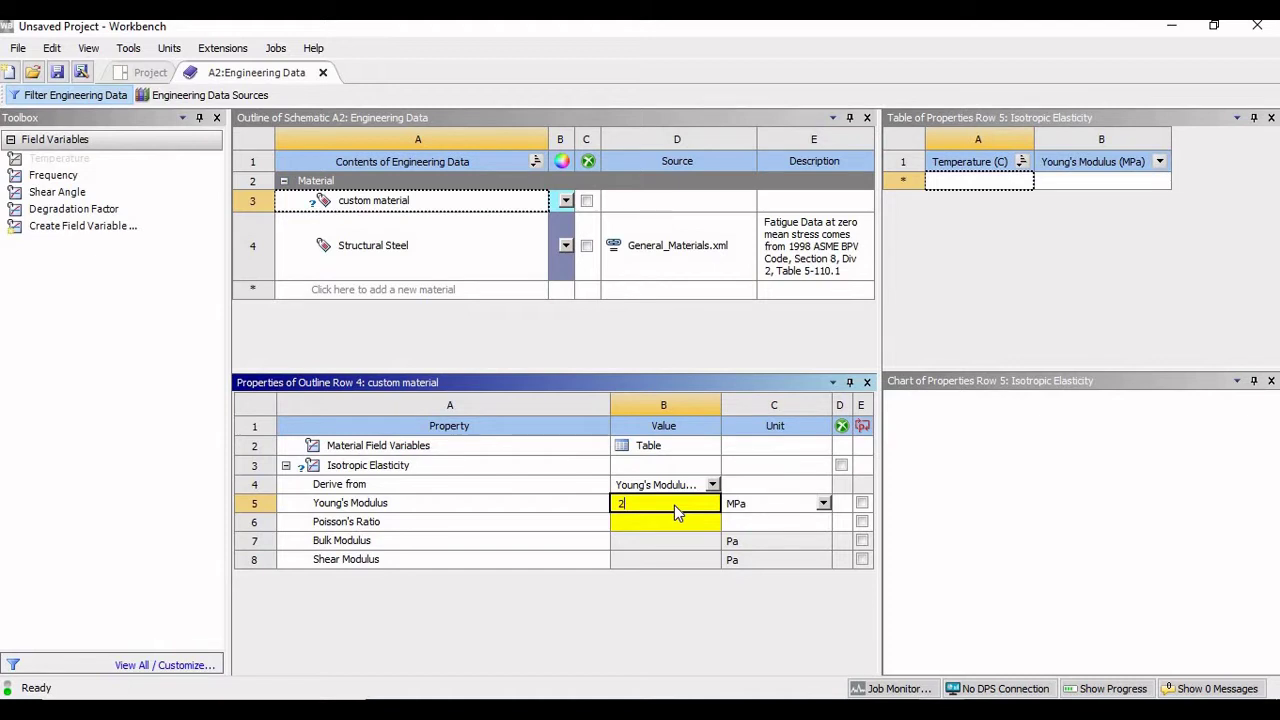
{"action": "type", "text": "2e5"}
{"action": "key", "text": "Return"}
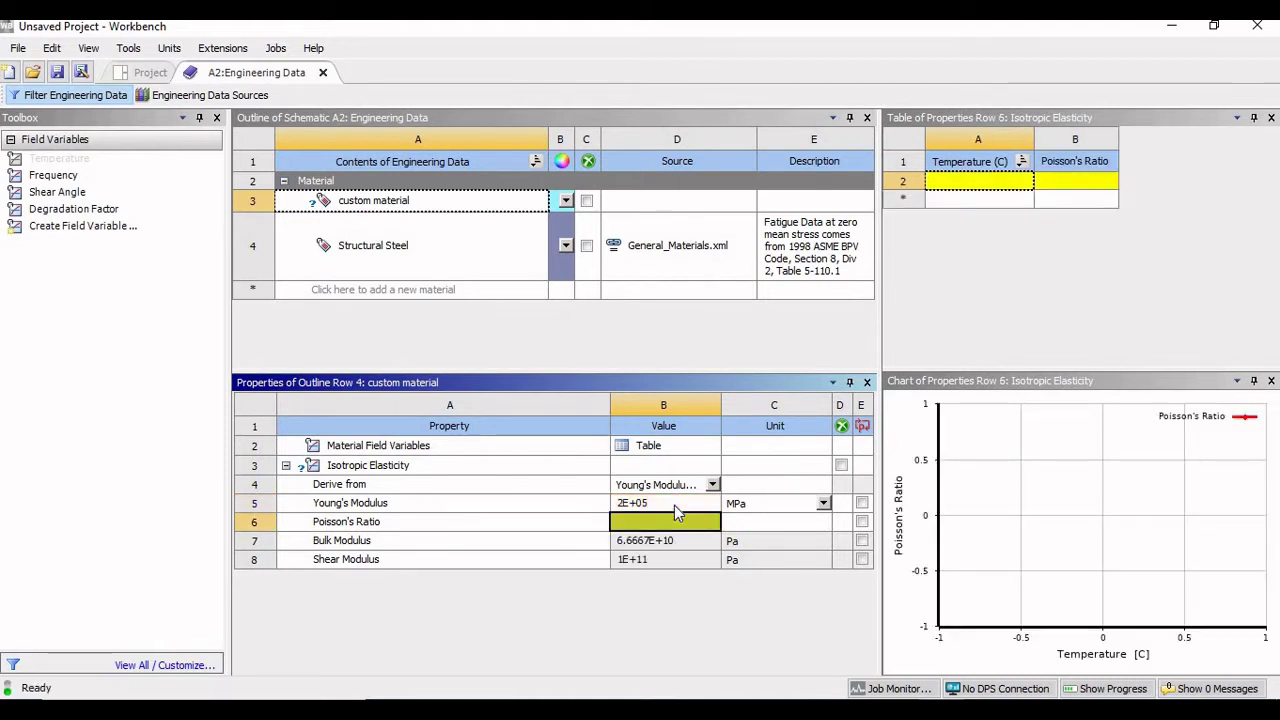
{"action": "left_click", "coordinate": [674, 520]}
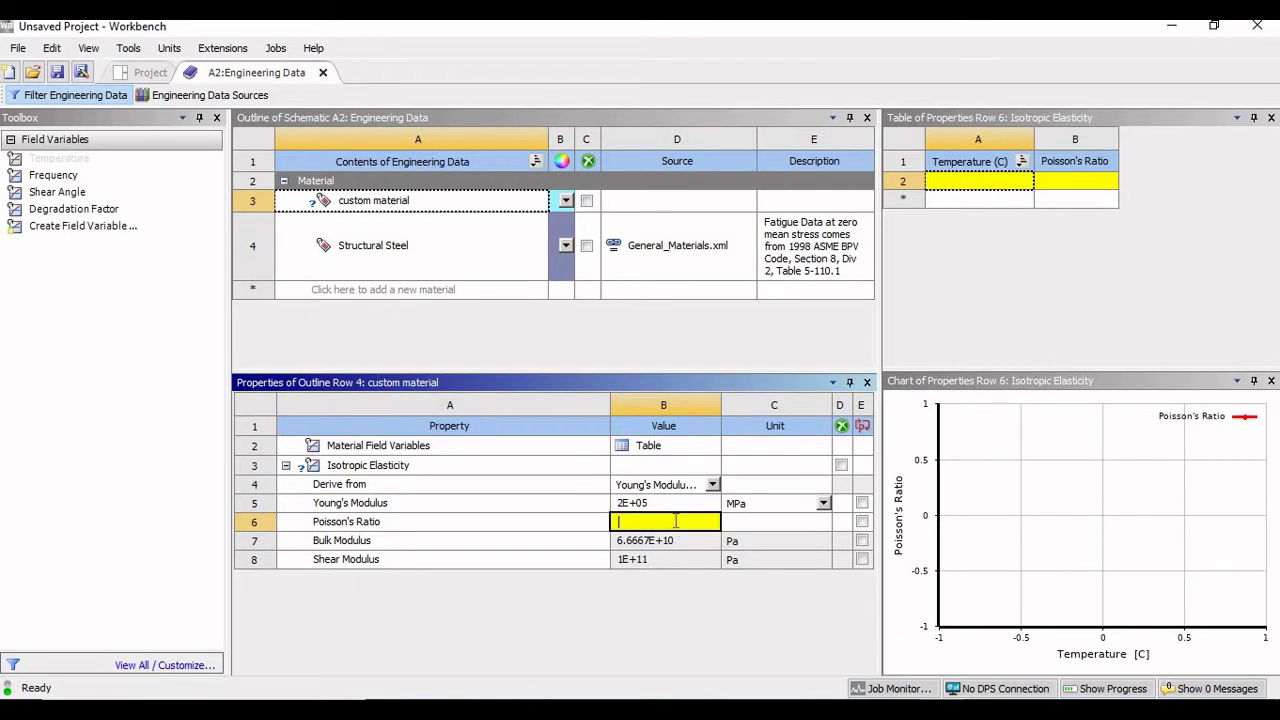
{"action": "type", "text": "0.3"}
{"action": "key", "text": "Return"}
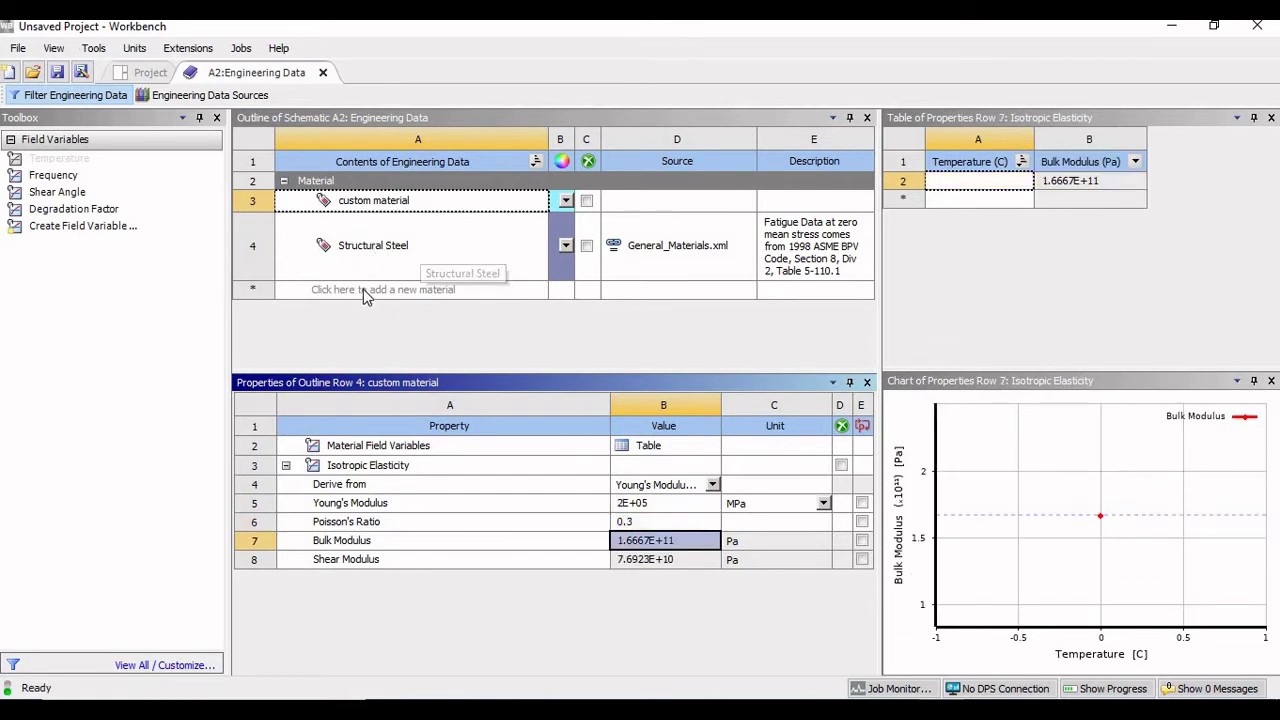
Check the E1 and E2 values in the Step Bar Analysis PDF in Adobe Reader and return to Workbench.
{"action": "key", "text": "alt+Tab"}
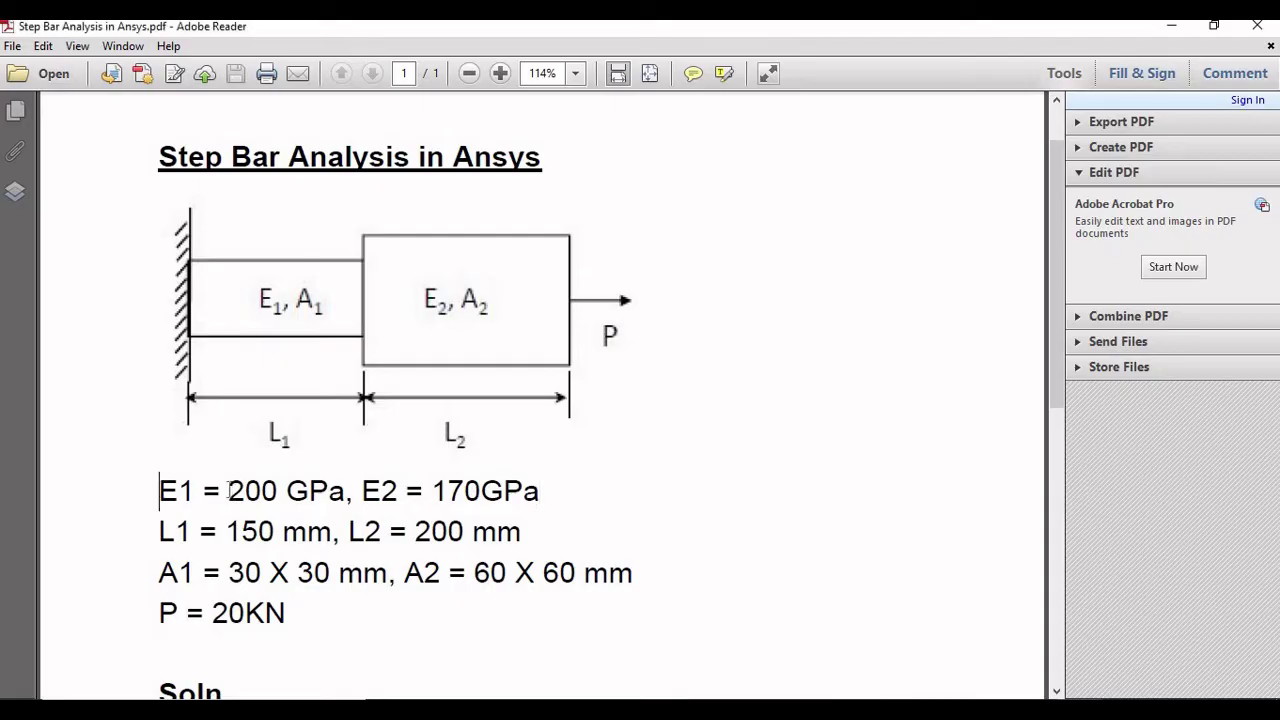
{"action": "left_click_drag", "start_coordinate": [160, 490], "coordinate": [316, 491]}
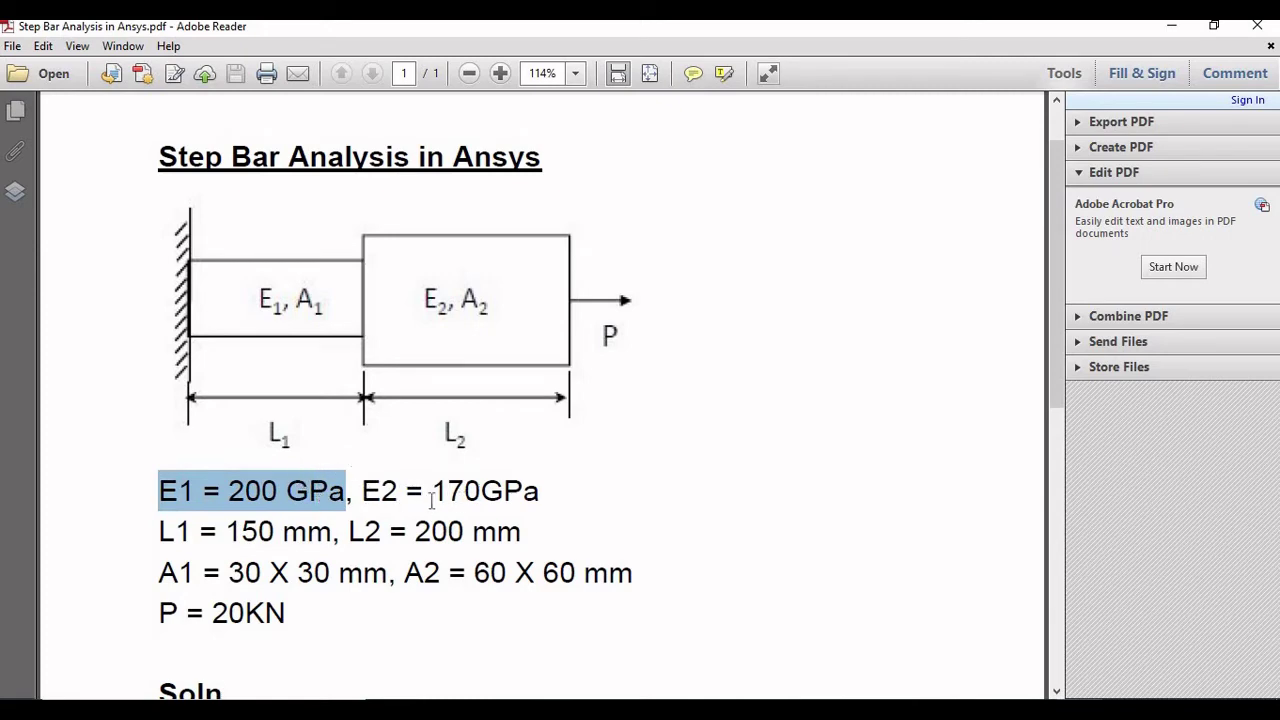
{"action": "left_click", "coordinate": [925, 698]}
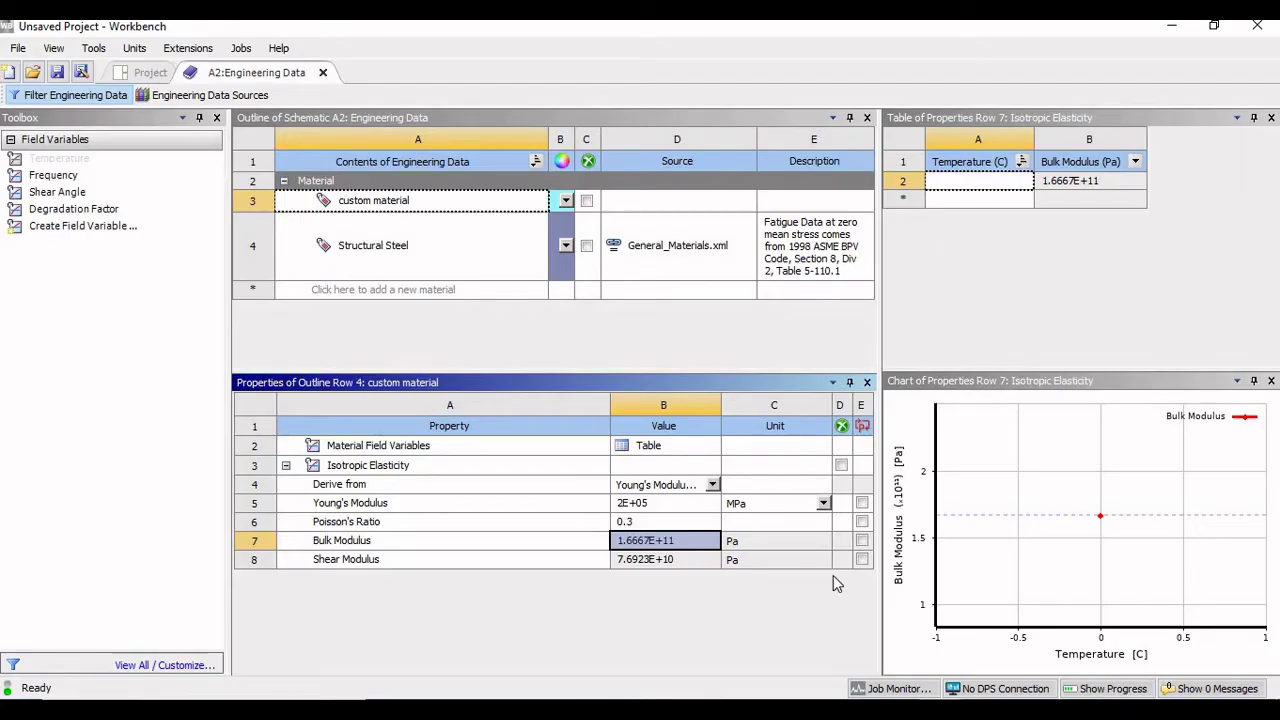
Add a second new material named "custom material 1" to the engineering data.
{"action": "left_click", "coordinate": [349, 290]}
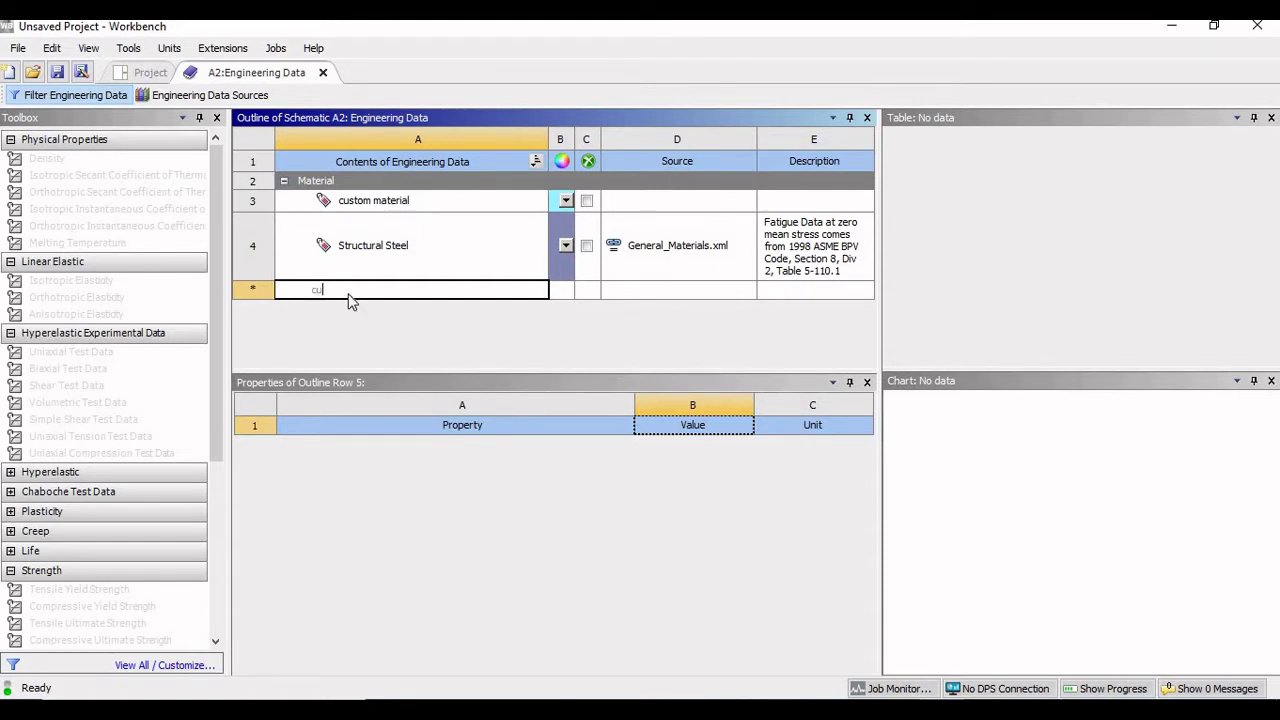
{"action": "type", "text": "cust"}
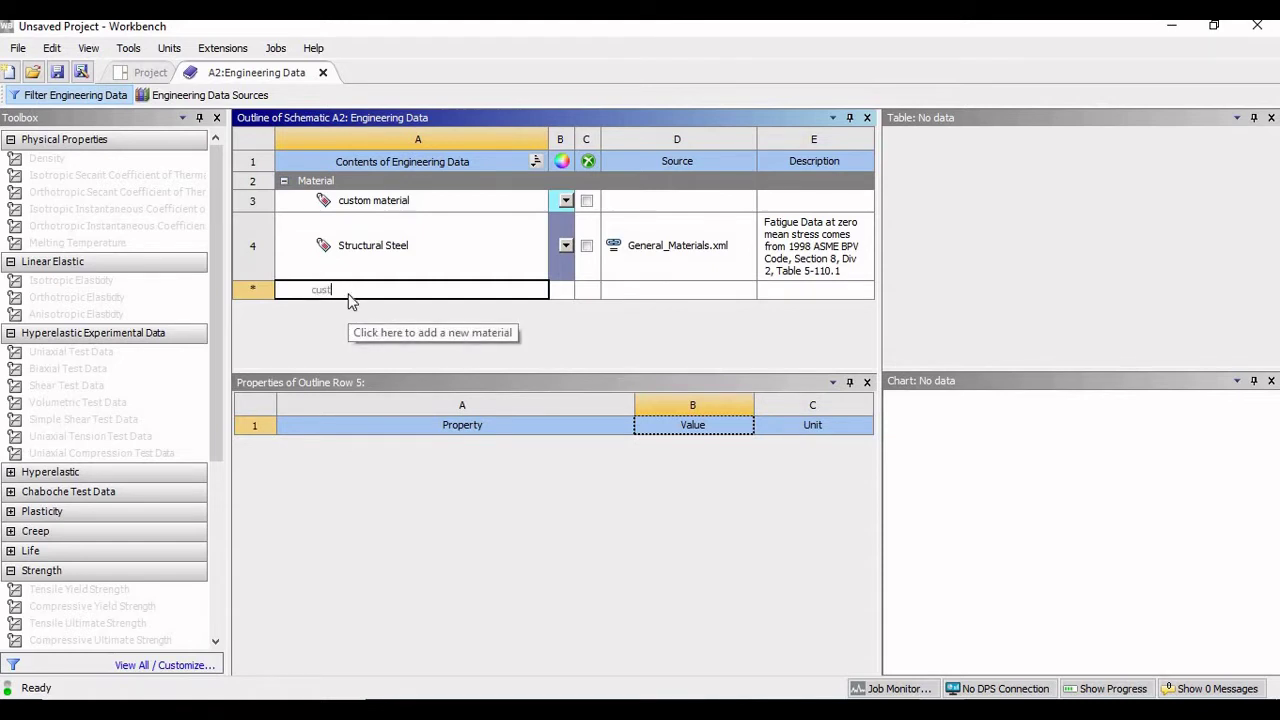
{"action": "type", "text": "om material 1"}
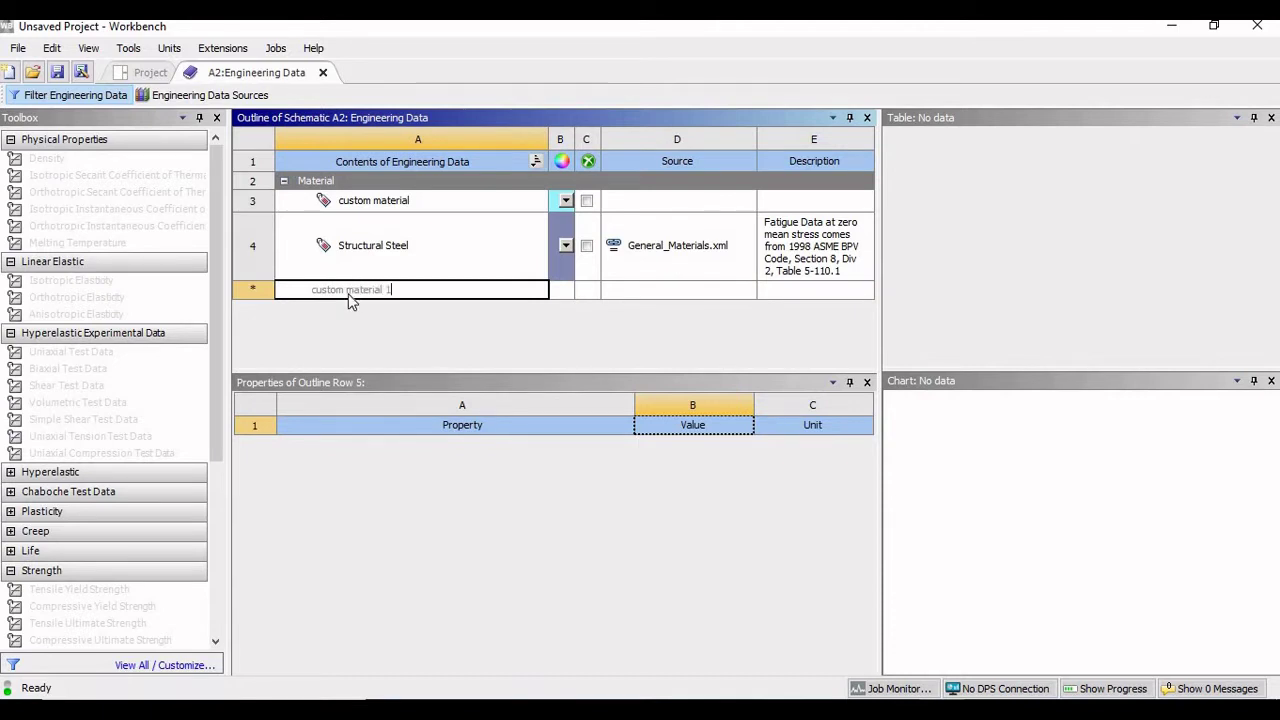
{"action": "key", "text": "Return"}
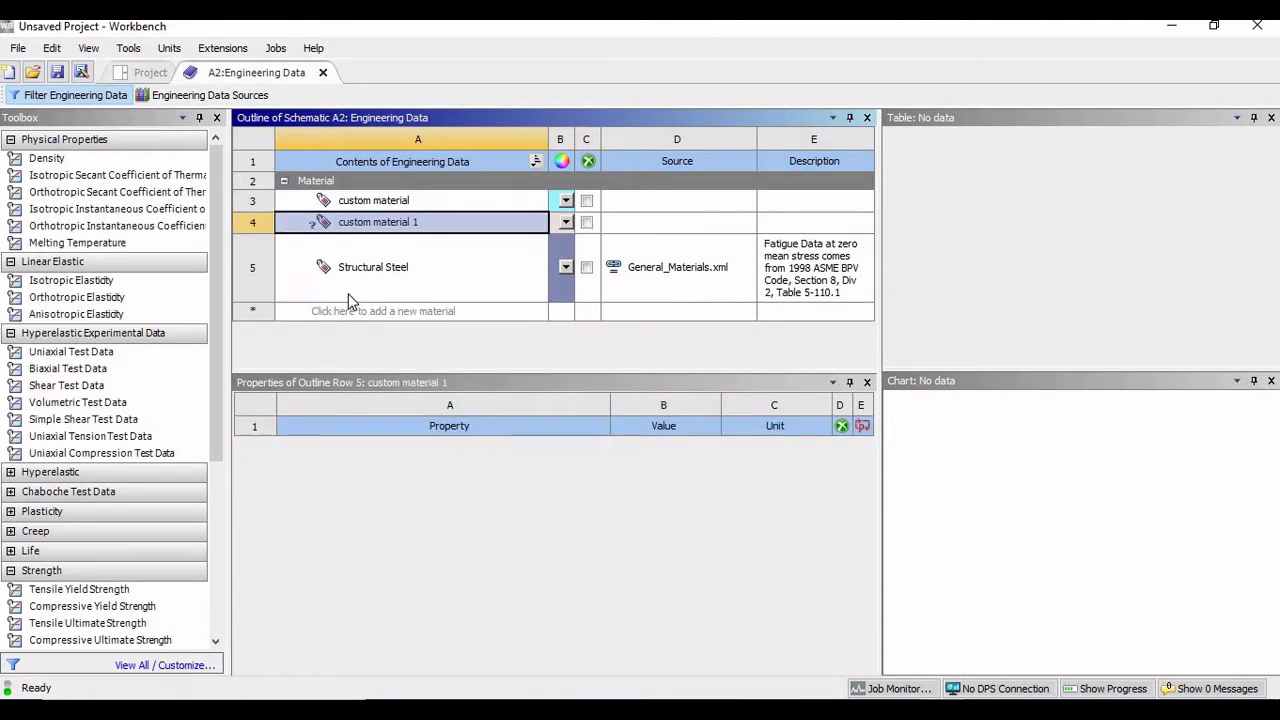
Give custom material 1 isotropic elasticity with a Young's modulus of 1.7e5 MPa and a Poisson's ratio of 0.3.
{"action": "left_click", "coordinate": [59, 280]}
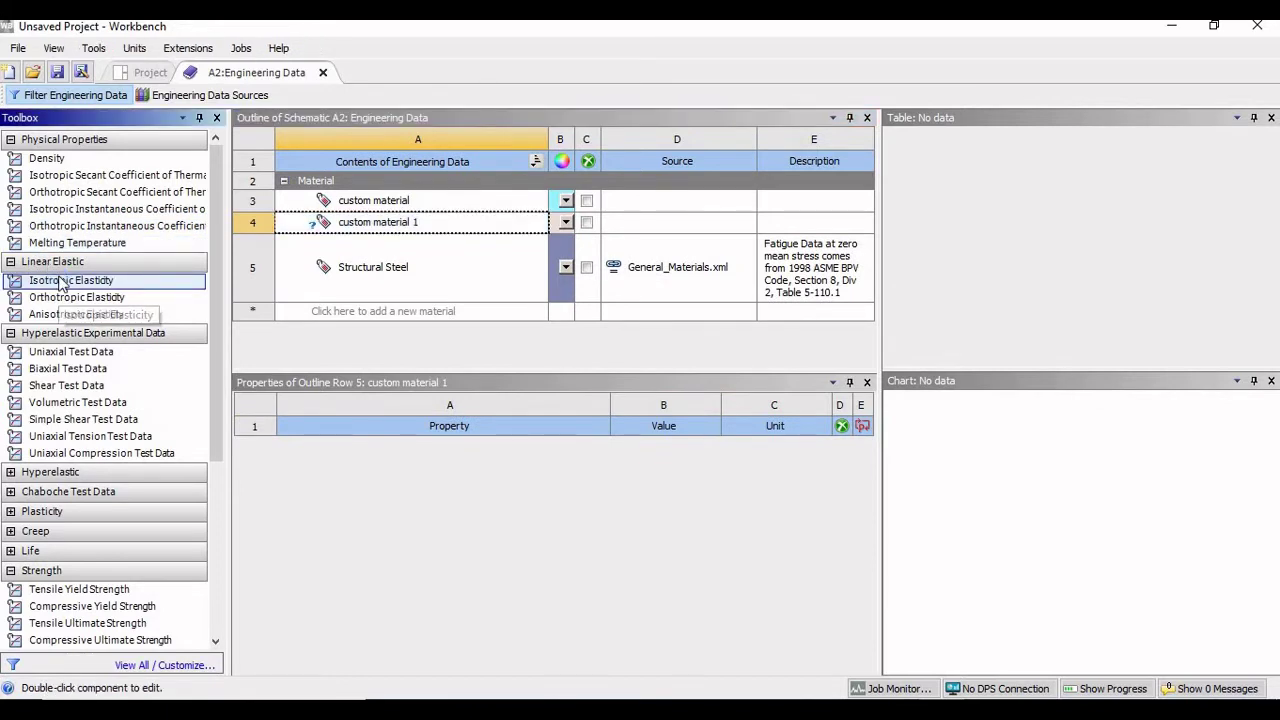
{"action": "double_click", "coordinate": [59, 280]}
{"action": "left_click", "coordinate": [822, 503]}
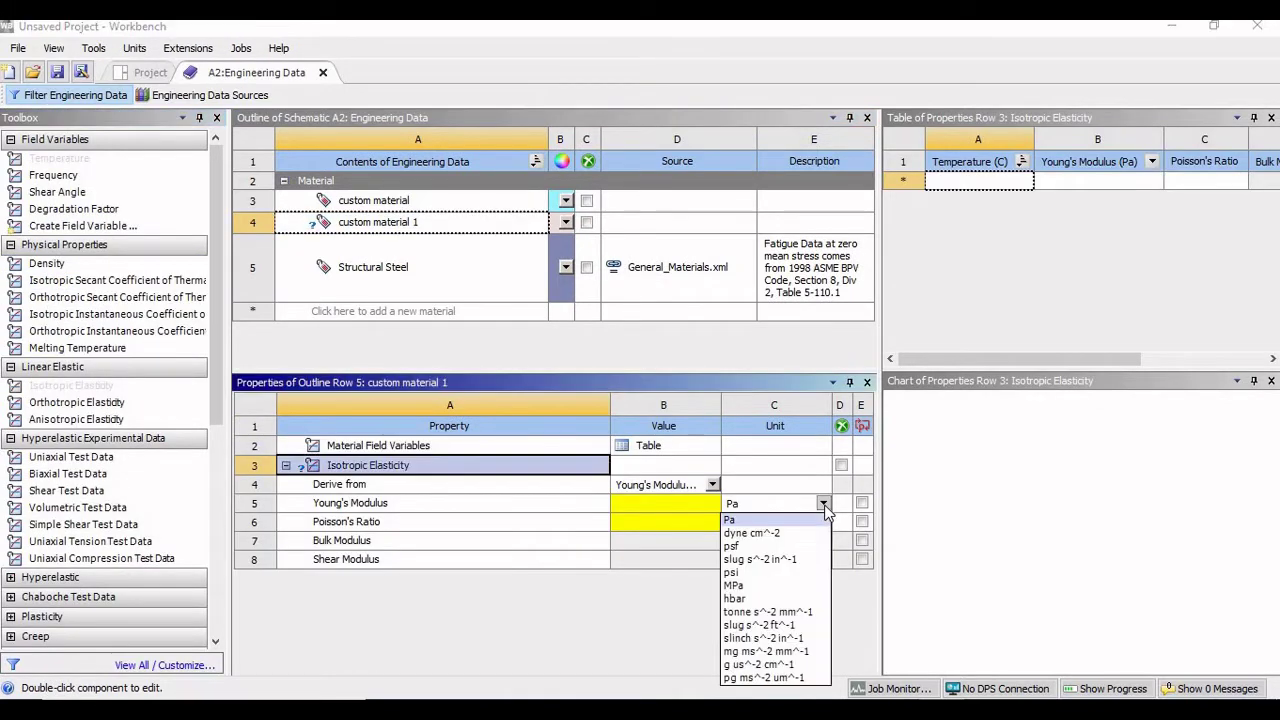
{"action": "left_click", "coordinate": [736, 585]}
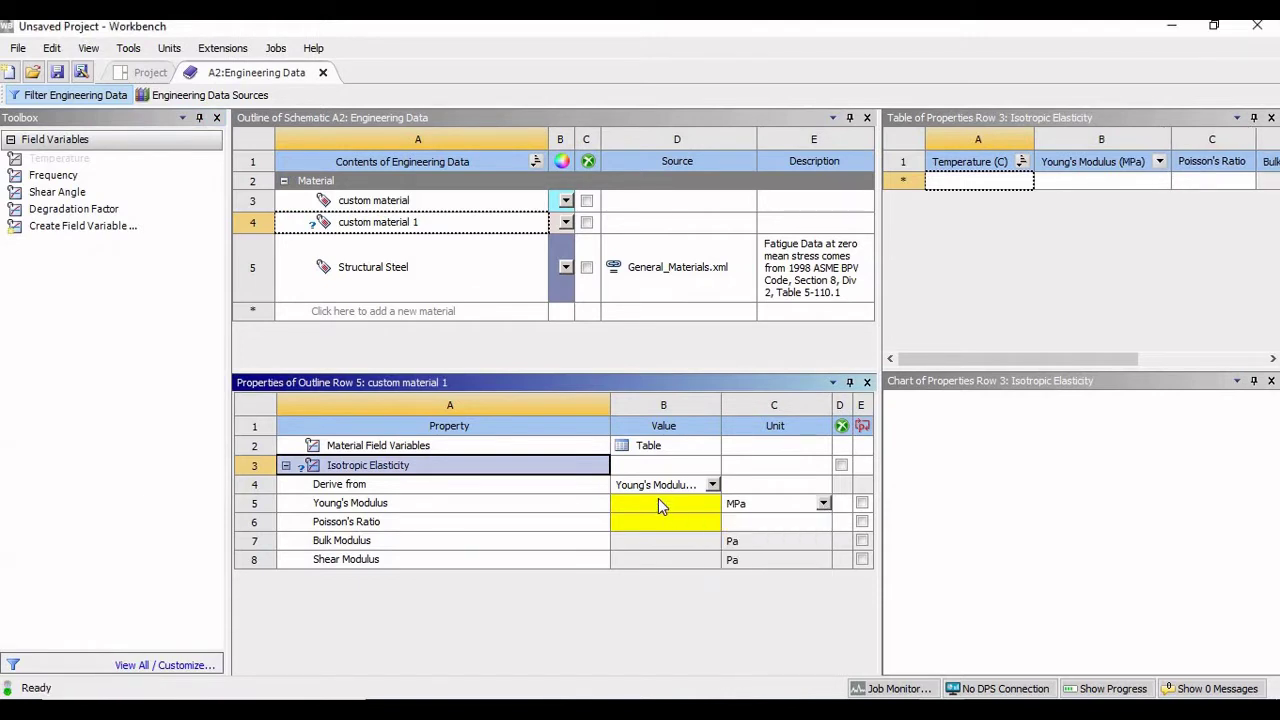
{"action": "left_click", "coordinate": [658, 499]}
{"action": "type", "text": "1.7"}
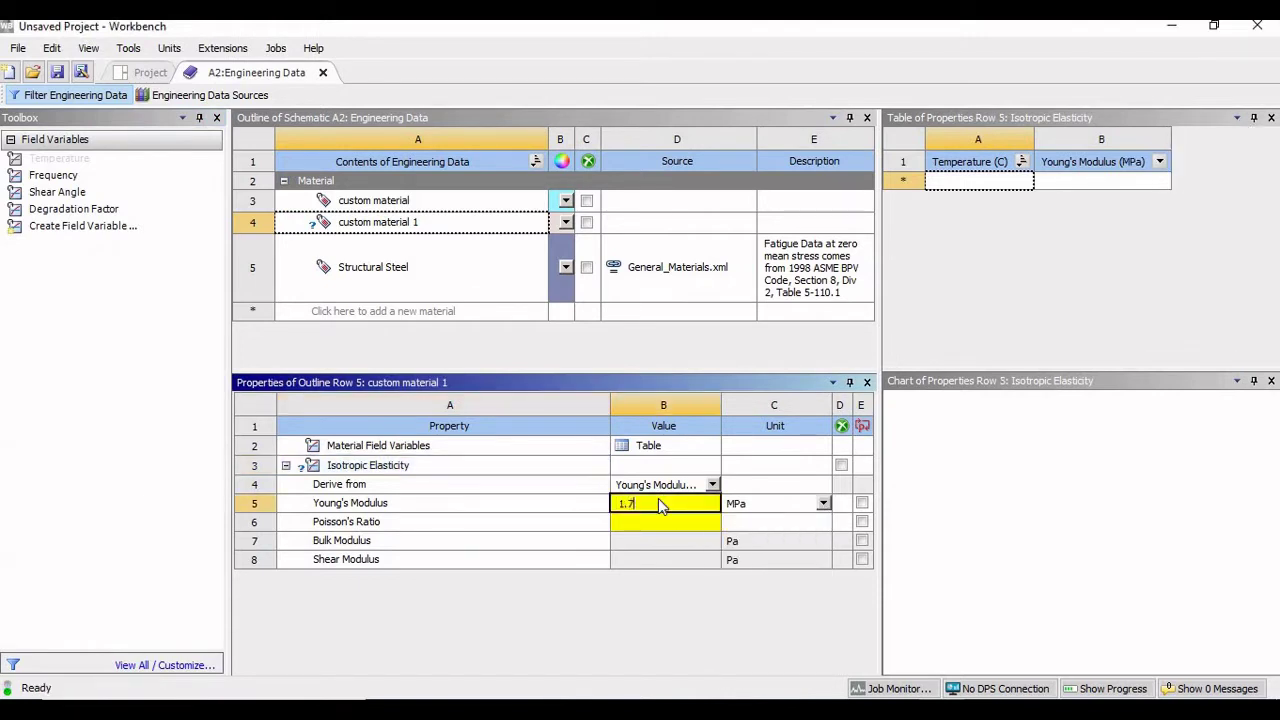
{"action": "type", "text": "e5"}
{"action": "key", "text": "Return"}
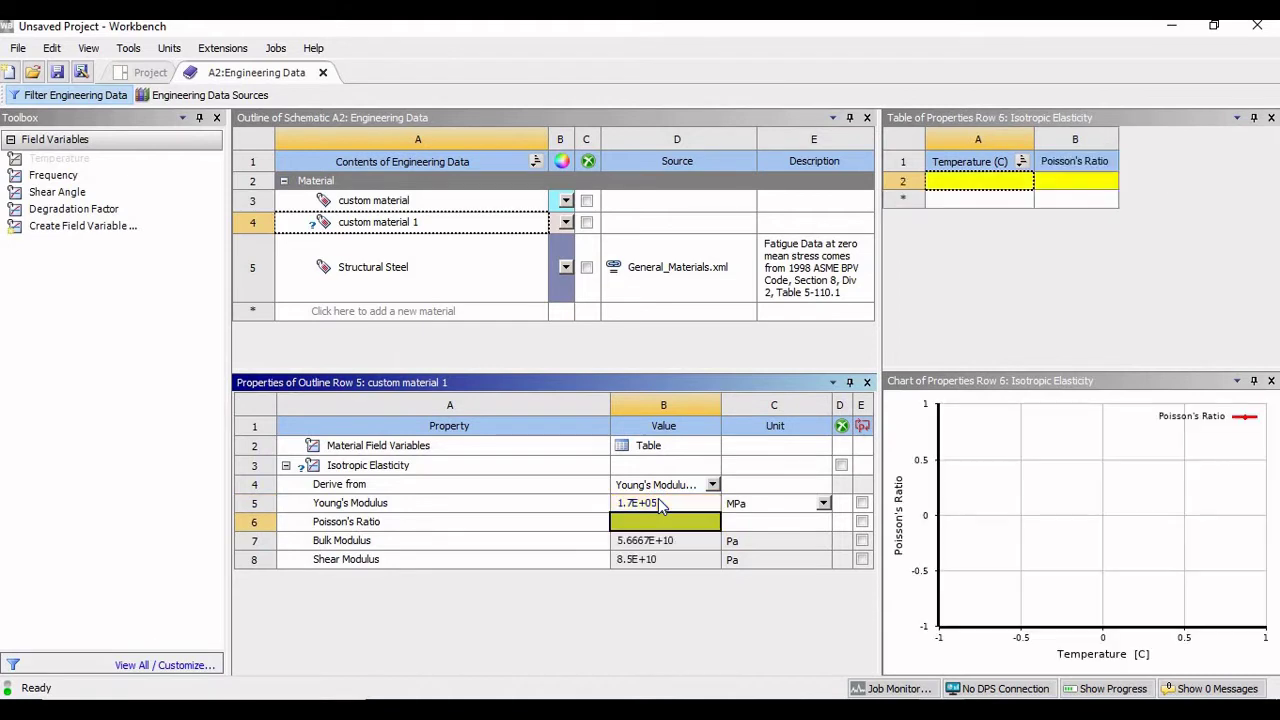
{"action": "left_click", "coordinate": [663, 524]}
{"action": "type", "text": "0.3"}
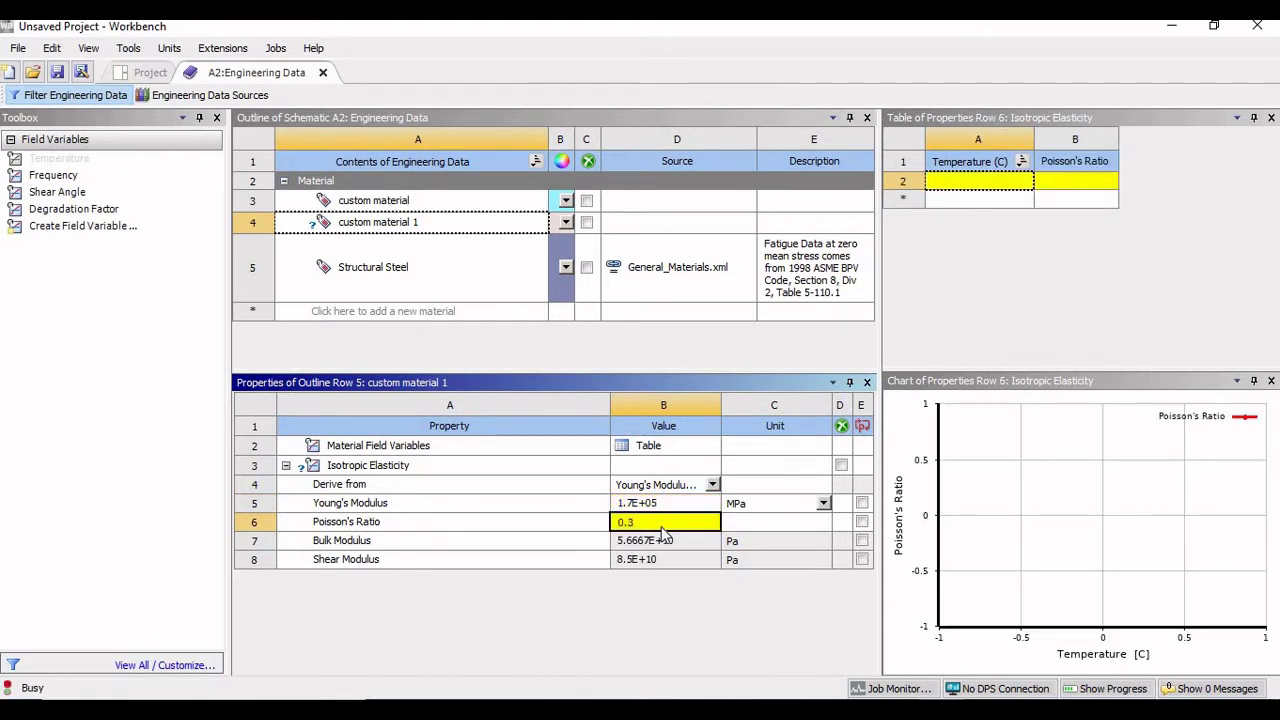
{"action": "key", "text": "Return"}
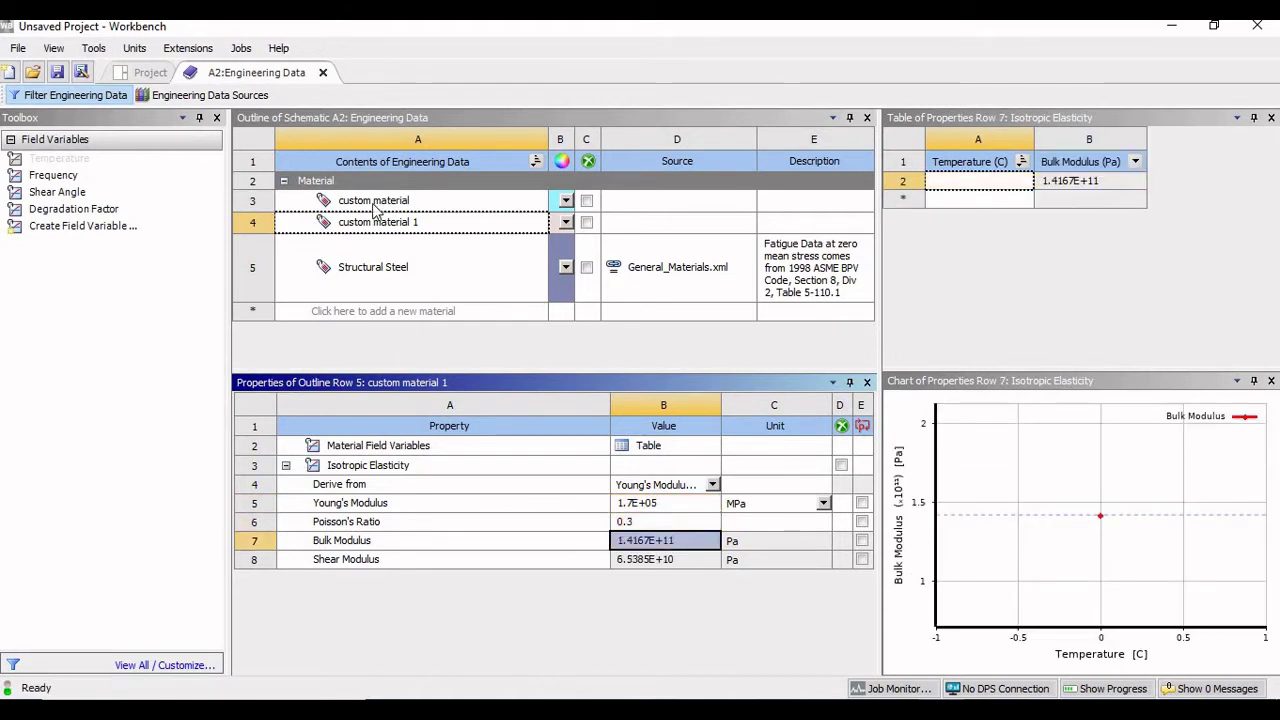
Close Engineering Data and start a new DesignModeler geometry for the Static Structural system in a maximized window.
{"action": "left_click", "coordinate": [322, 75]}
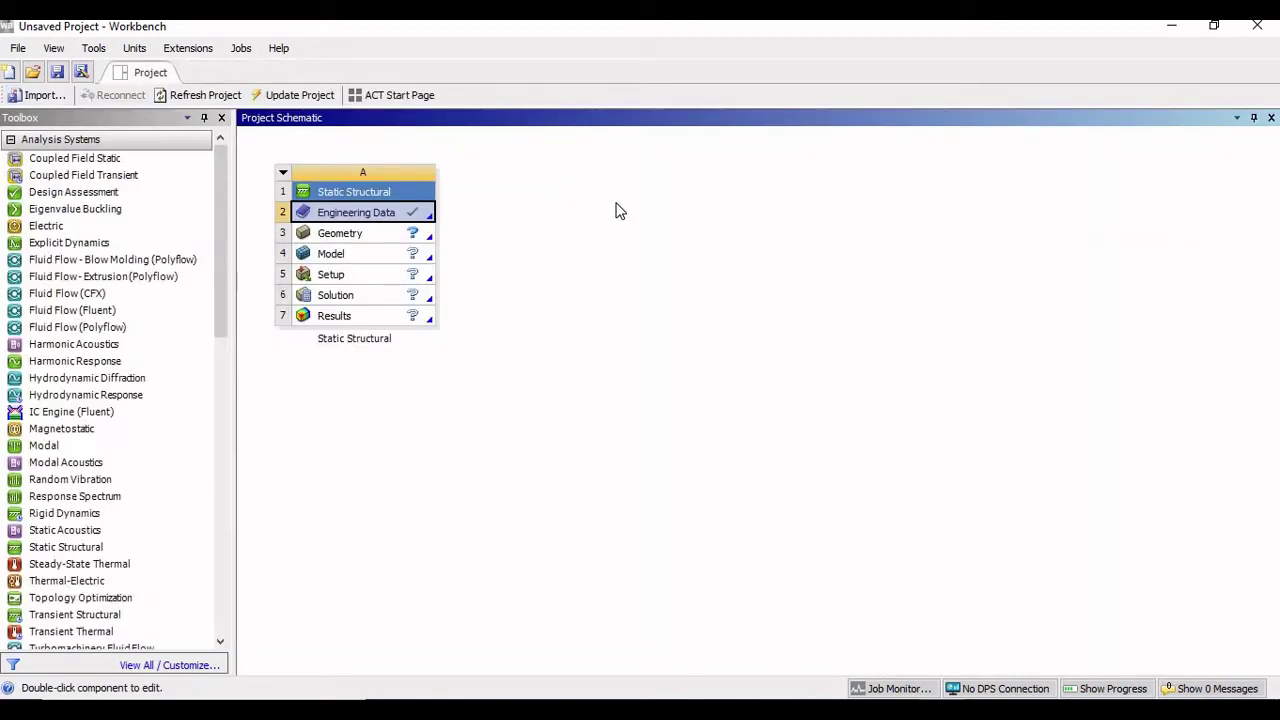
{"action": "right_click", "coordinate": [376, 233]}
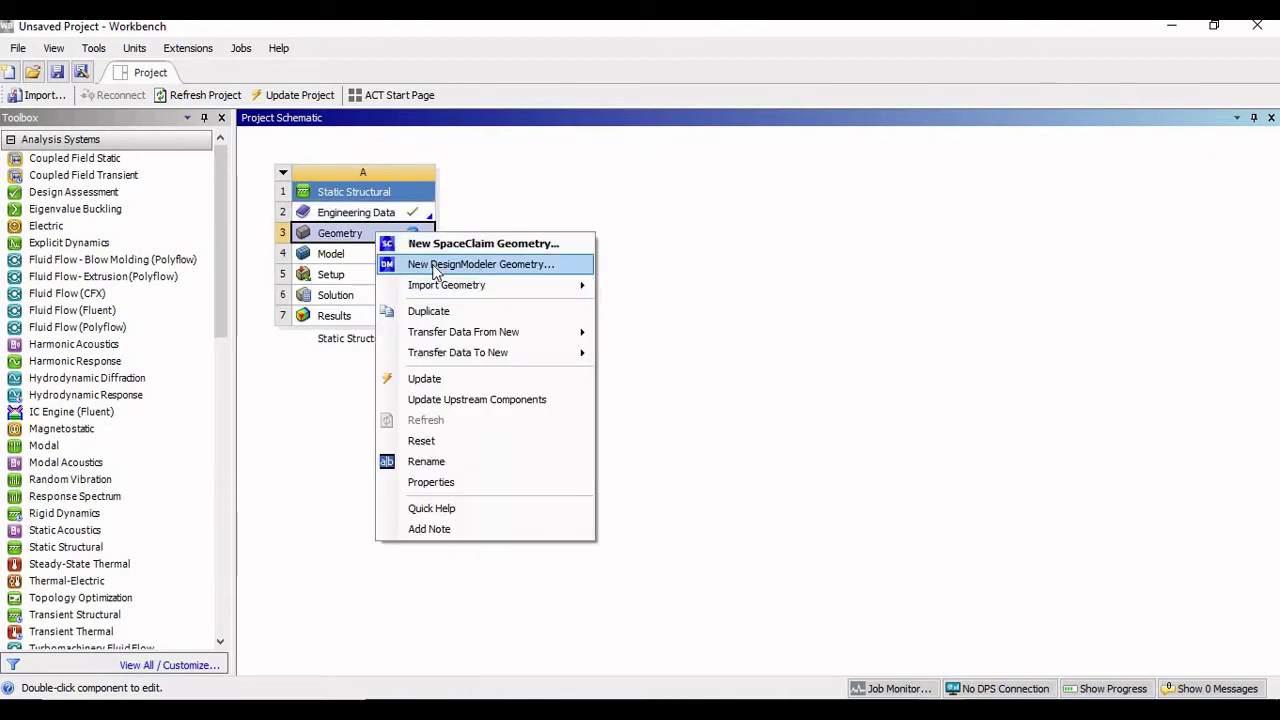
{"action": "left_click", "coordinate": [461, 264]}
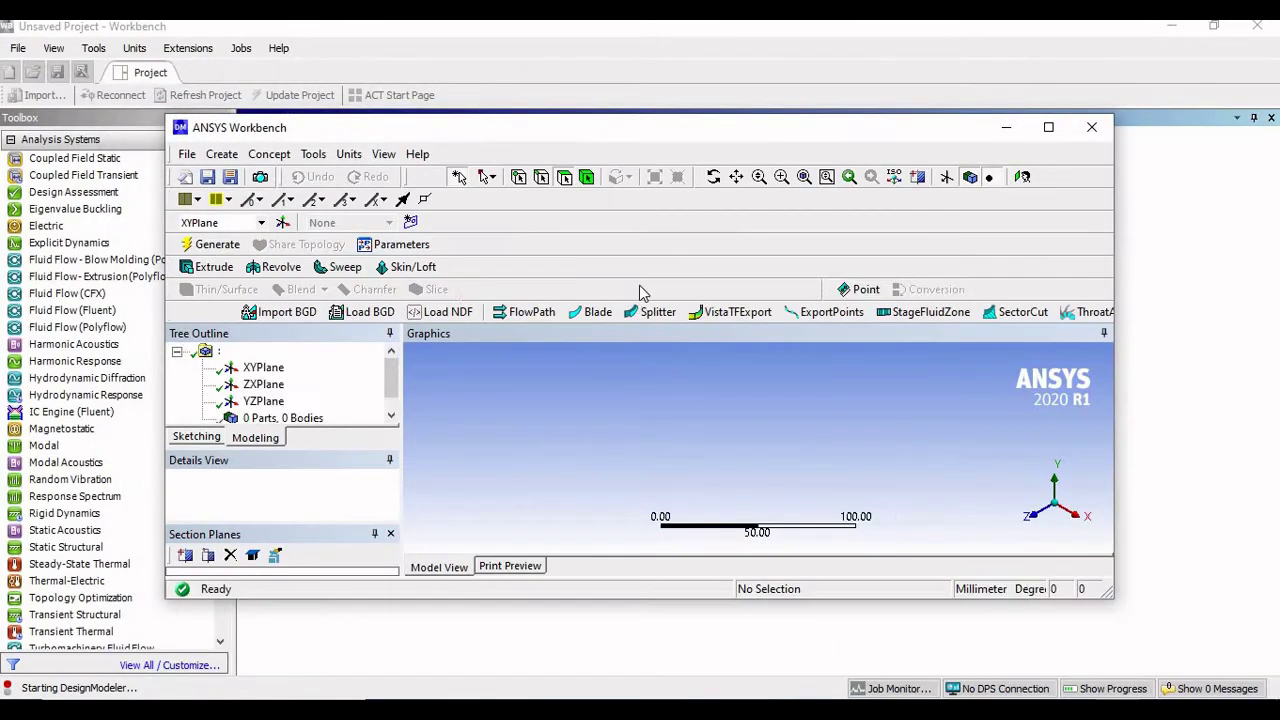
{"action": "left_click", "coordinate": [1047, 131]}
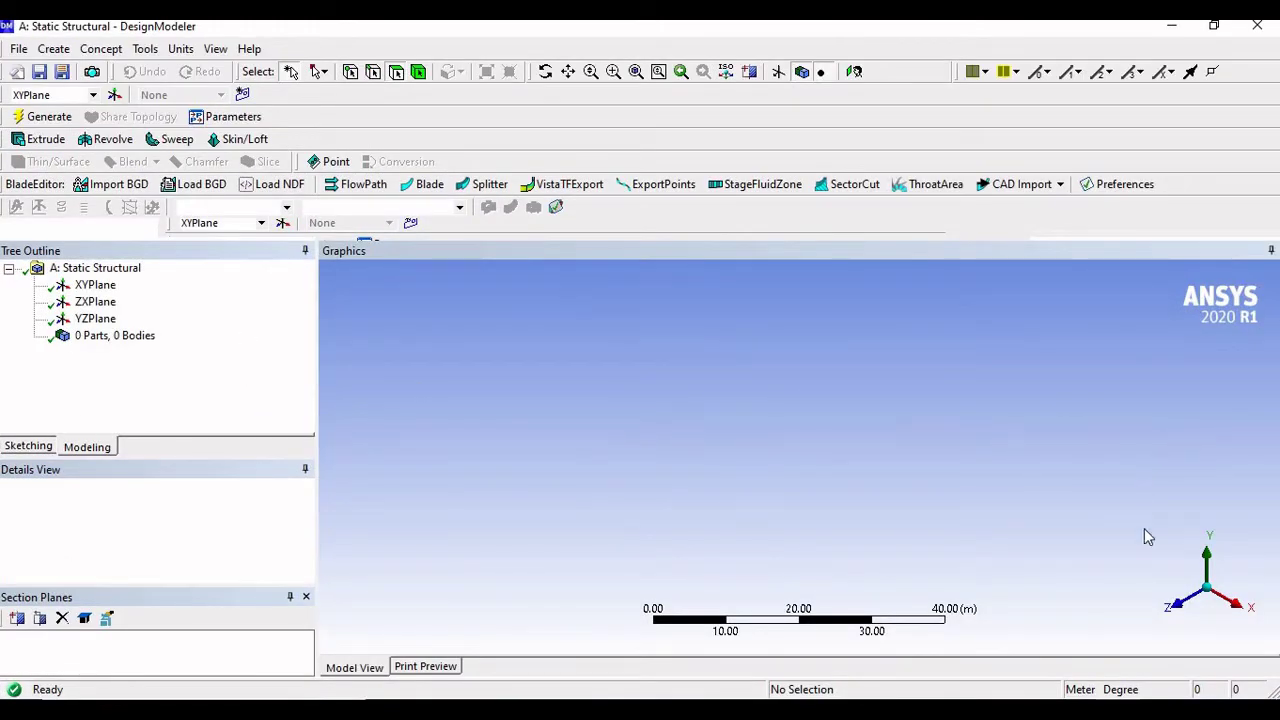
Check the lengths and cross-sections of both bar segments in the Step Bar Analysis PDF and return to DesignModeler.
{"action": "key", "text": "alt+Tab"}
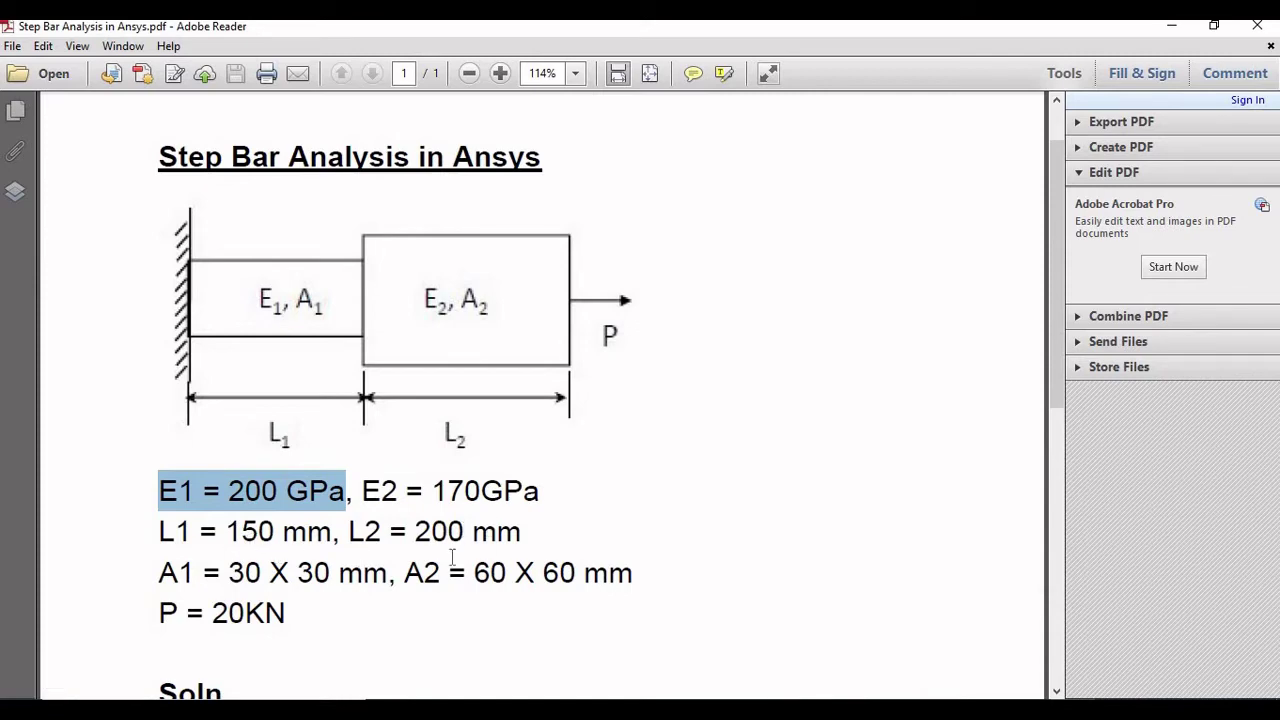
{"action": "key", "text": "alt+Tab"}
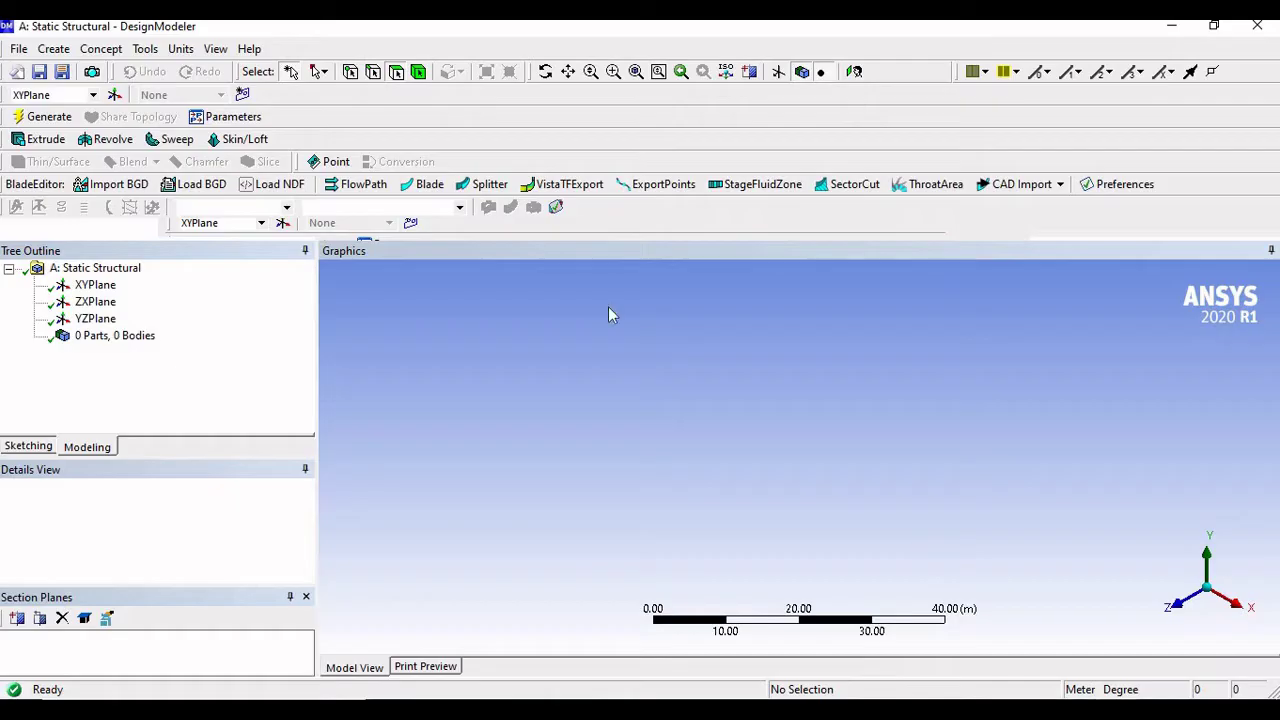
Set the model units to millimetres and create a new sketch on the XY plane, viewed face-on.
{"action": "left_click", "coordinate": [181, 49]}
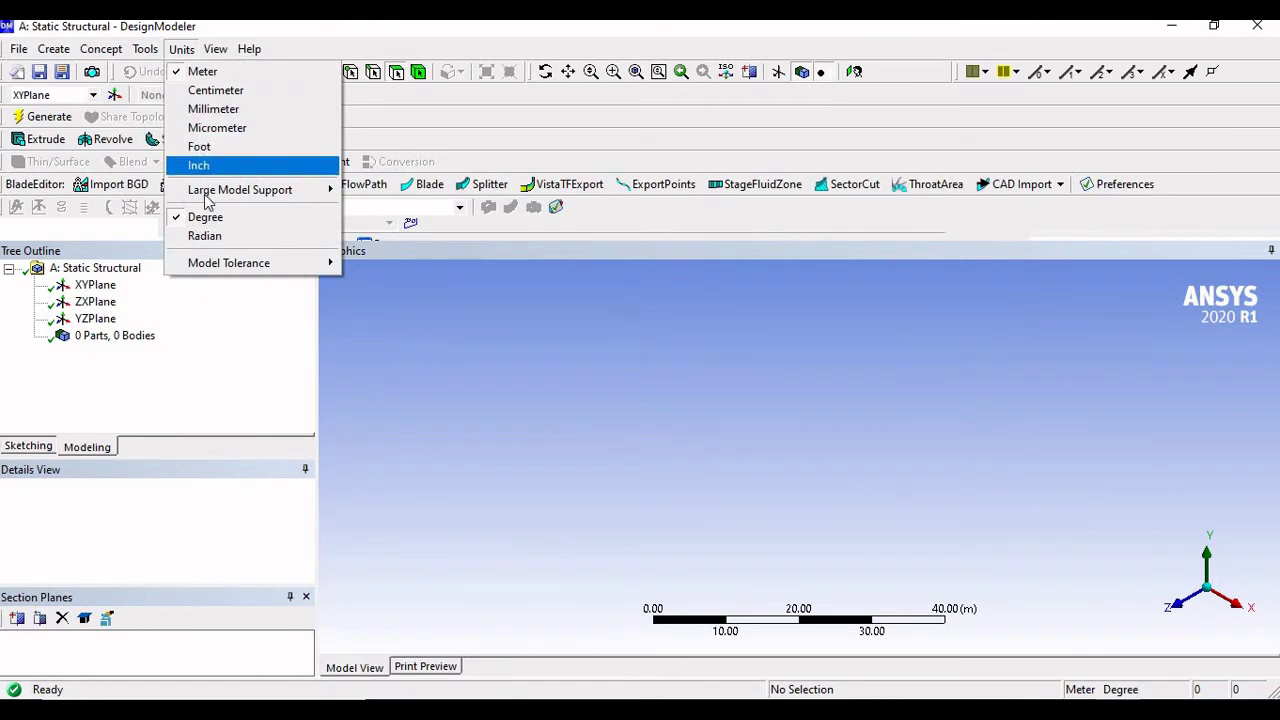
{"action": "left_click", "coordinate": [213, 109]}
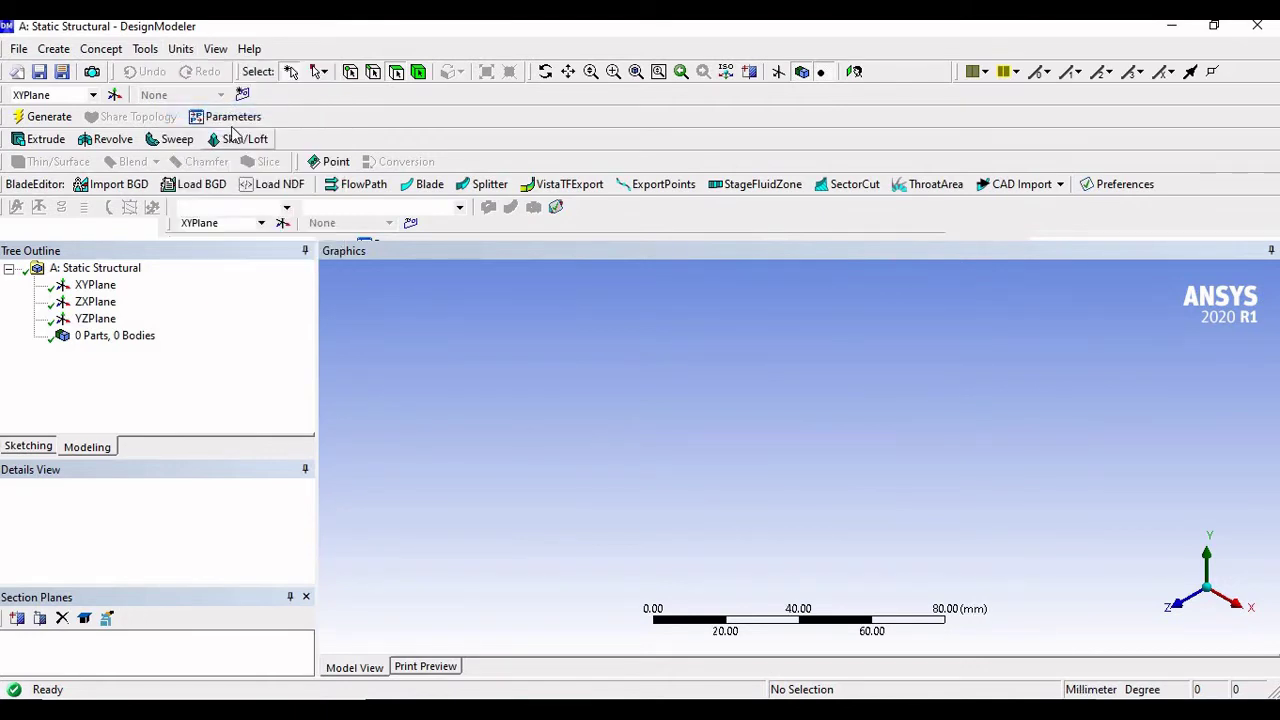
{"action": "left_click", "coordinate": [114, 286]}
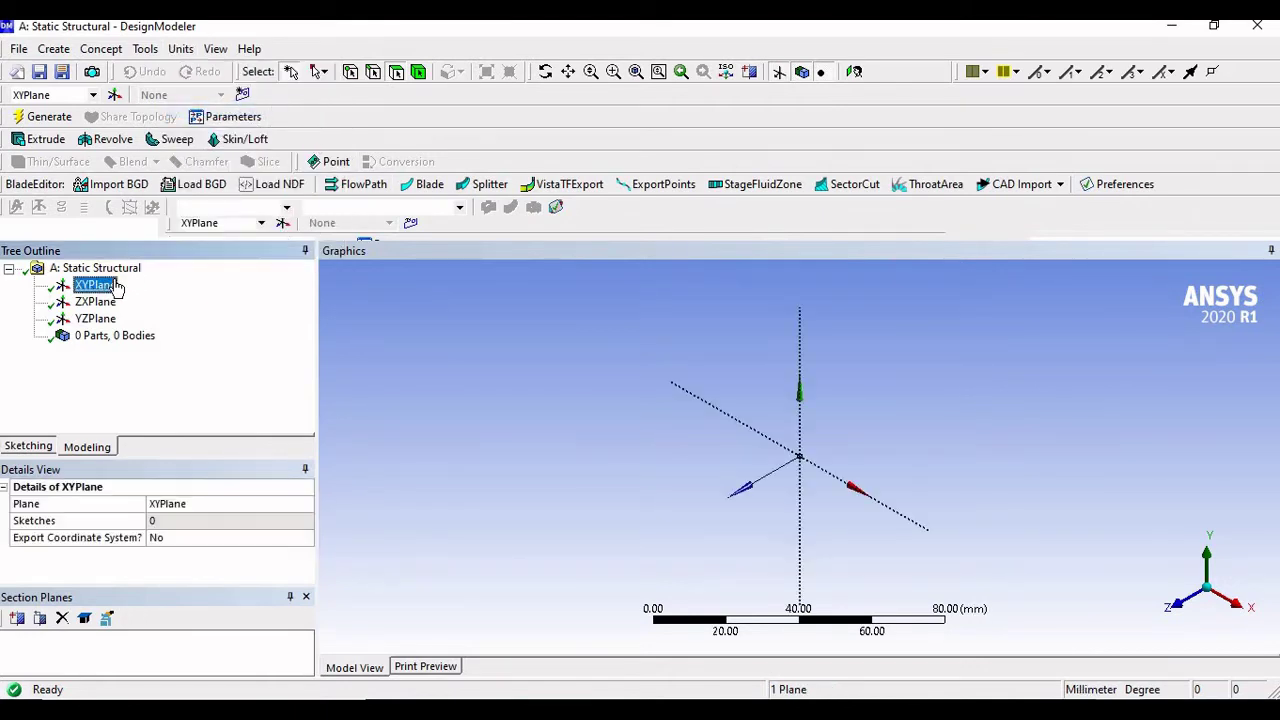
{"action": "left_click", "coordinate": [242, 95]}
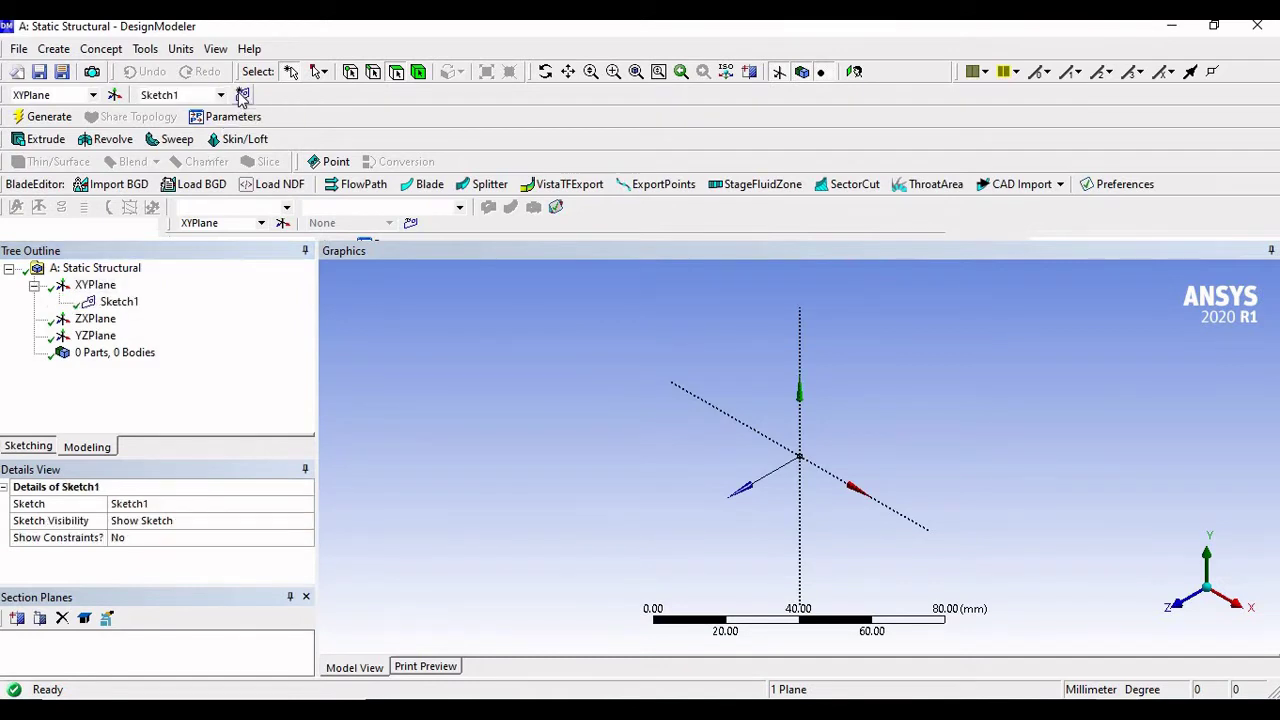
{"action": "left_click", "coordinate": [860, 74]}
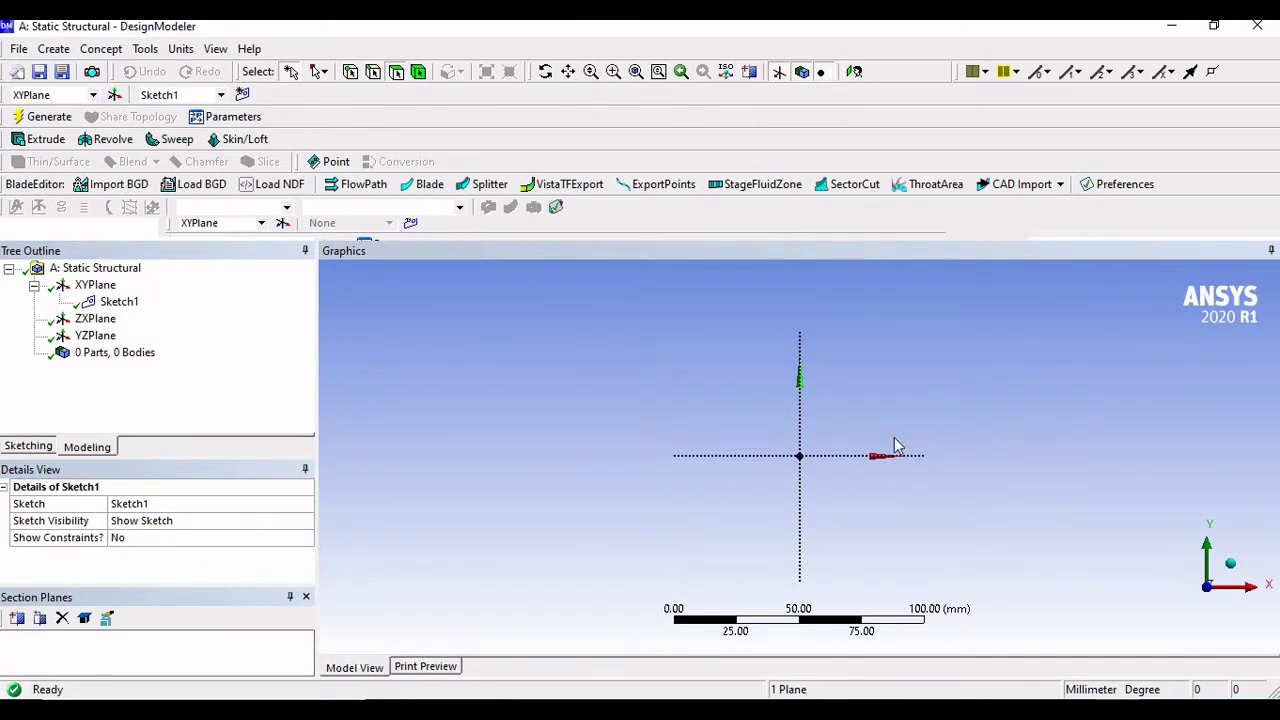
Sketch two end-to-end lines along the X axis starting at the origin, about 31 mm and 33 mm long.
{"action": "left_click", "coordinate": [17, 447]}
{"action": "left_click", "coordinate": [28, 292]}
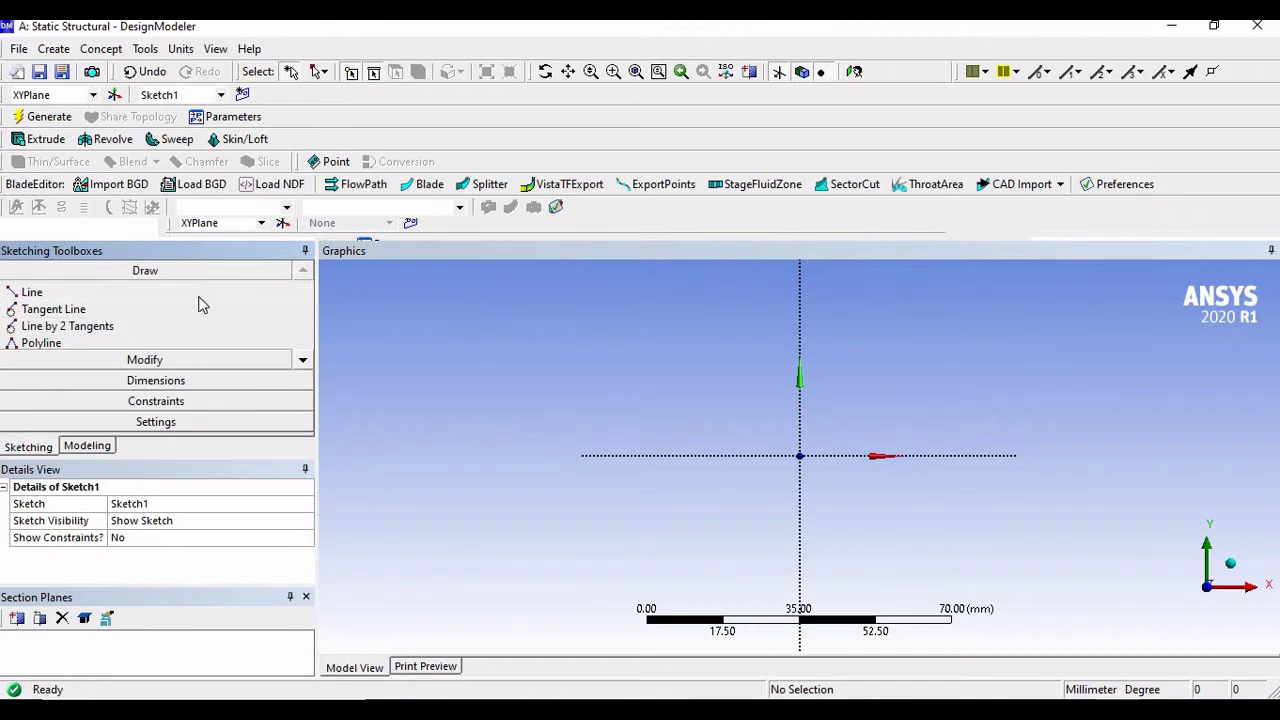
{"action": "left_click", "coordinate": [799, 455]}
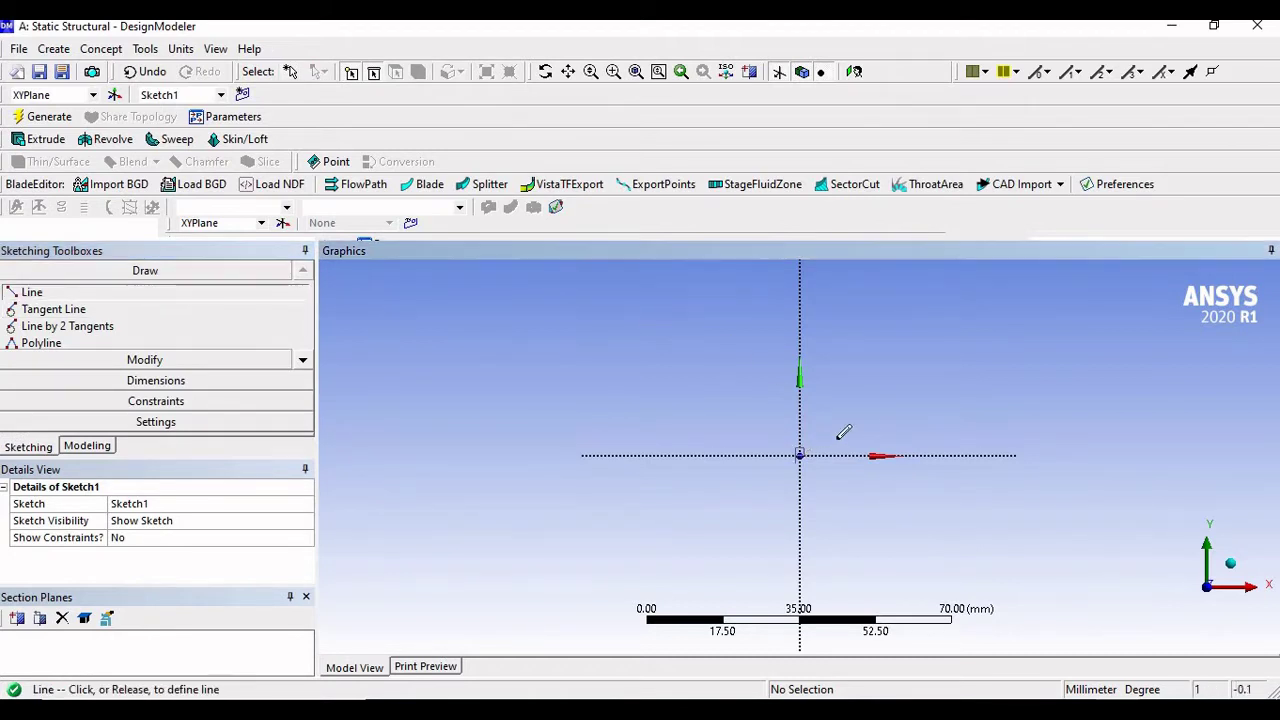
{"action": "left_click", "coordinate": [934, 455]}
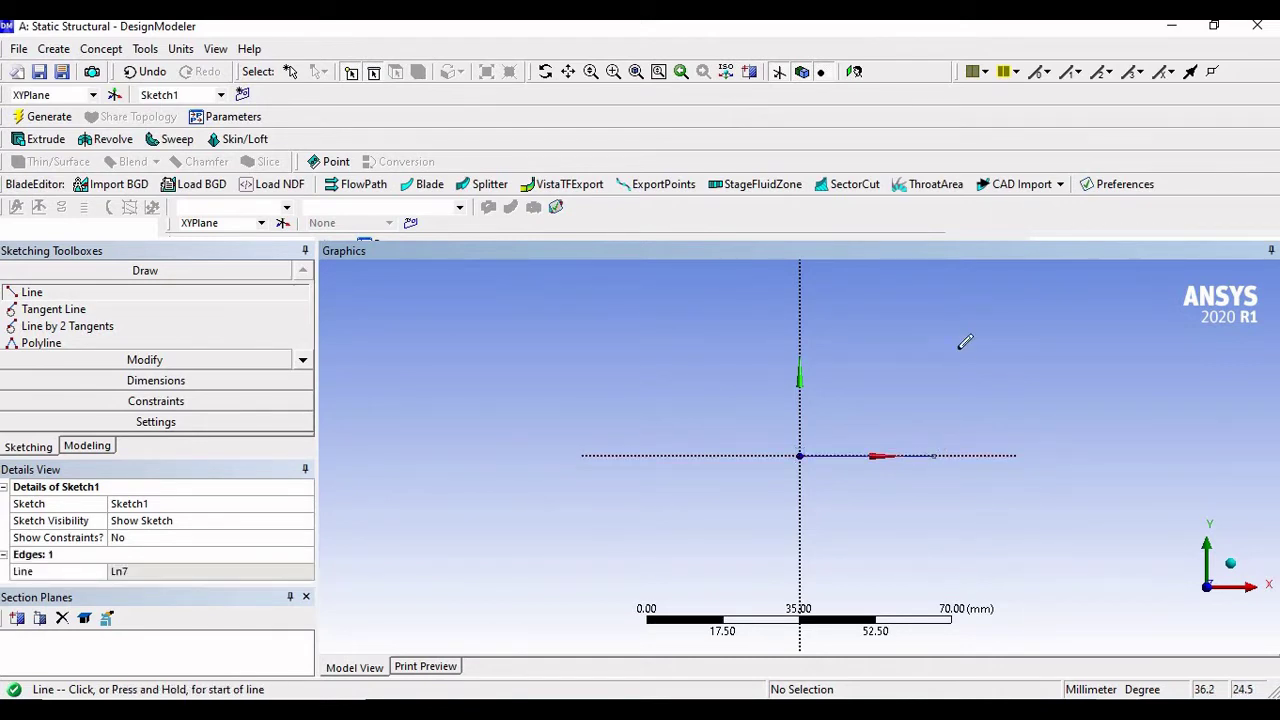
{"action": "left_click", "coordinate": [934, 455]}
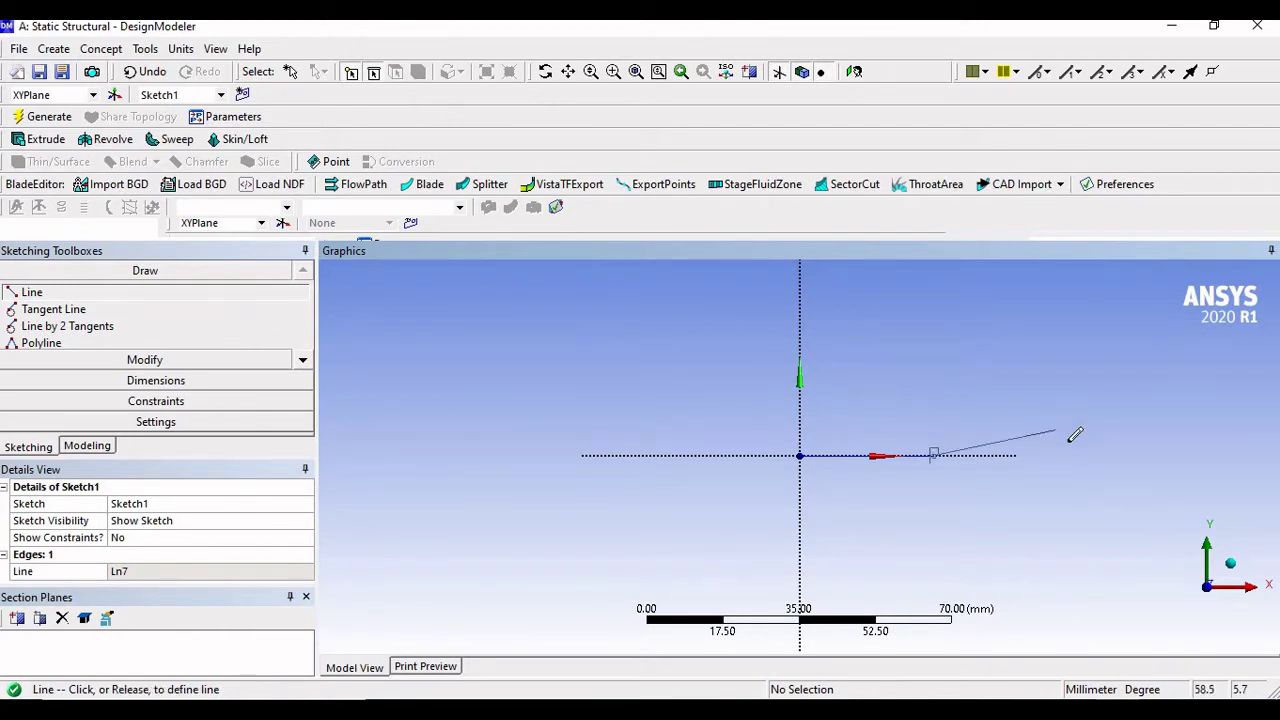
{"action": "left_click", "coordinate": [1079, 455]}
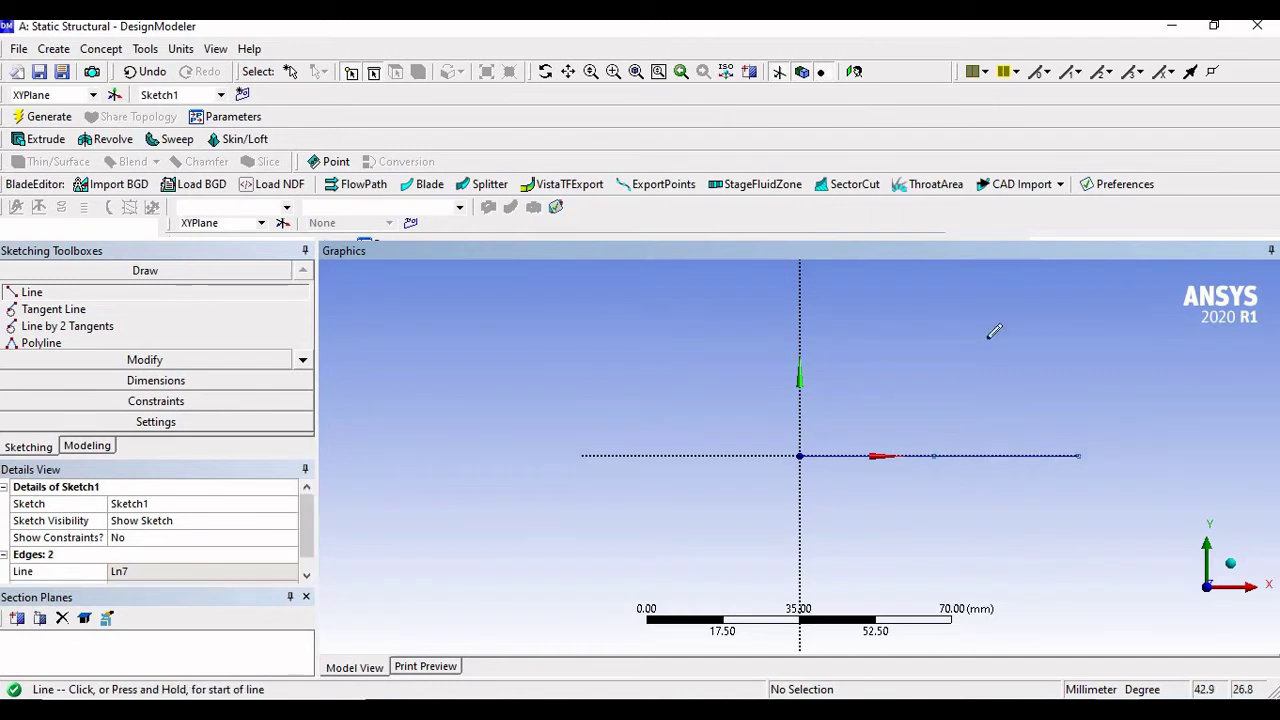
{"action": "right_click", "coordinate": [987, 340]}
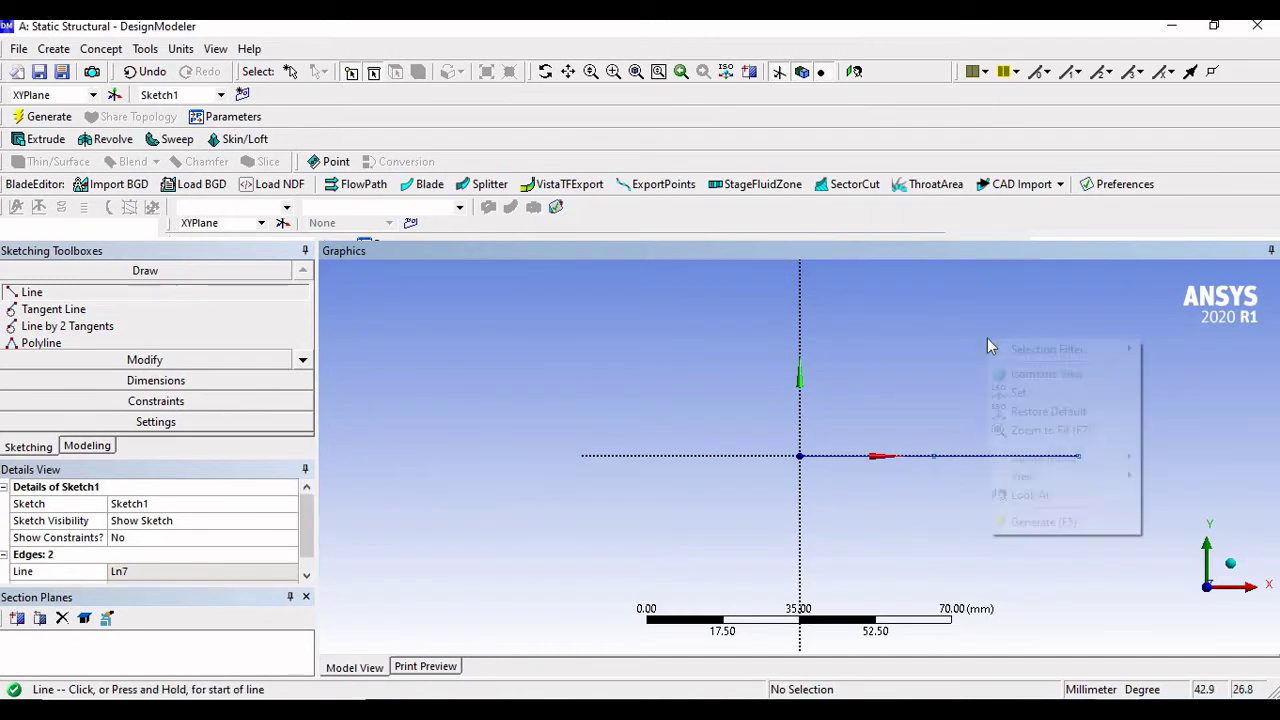
Add general dimensions below the two sketched lines for the length of each segment.
{"action": "left_click", "coordinate": [150, 381]}
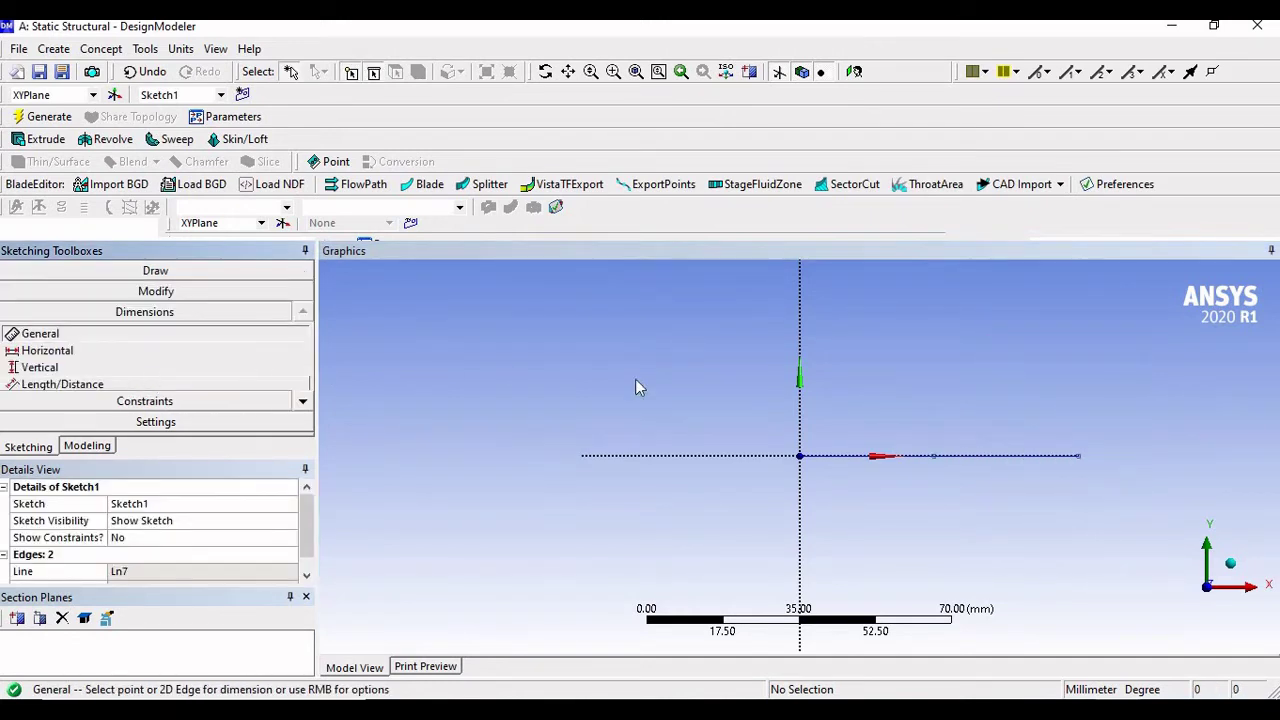
{"action": "left_click", "coordinate": [848, 457]}
{"action": "left_click", "coordinate": [861, 485]}
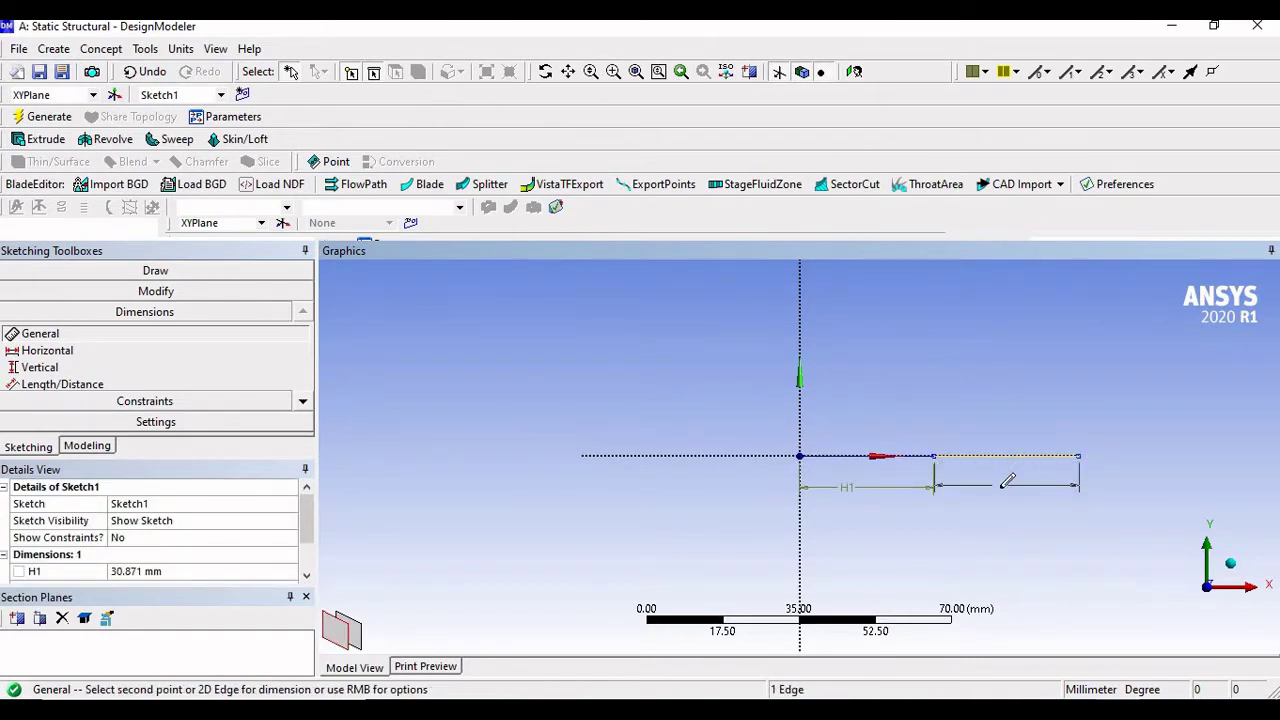
{"action": "left_click", "coordinate": [970, 472]}
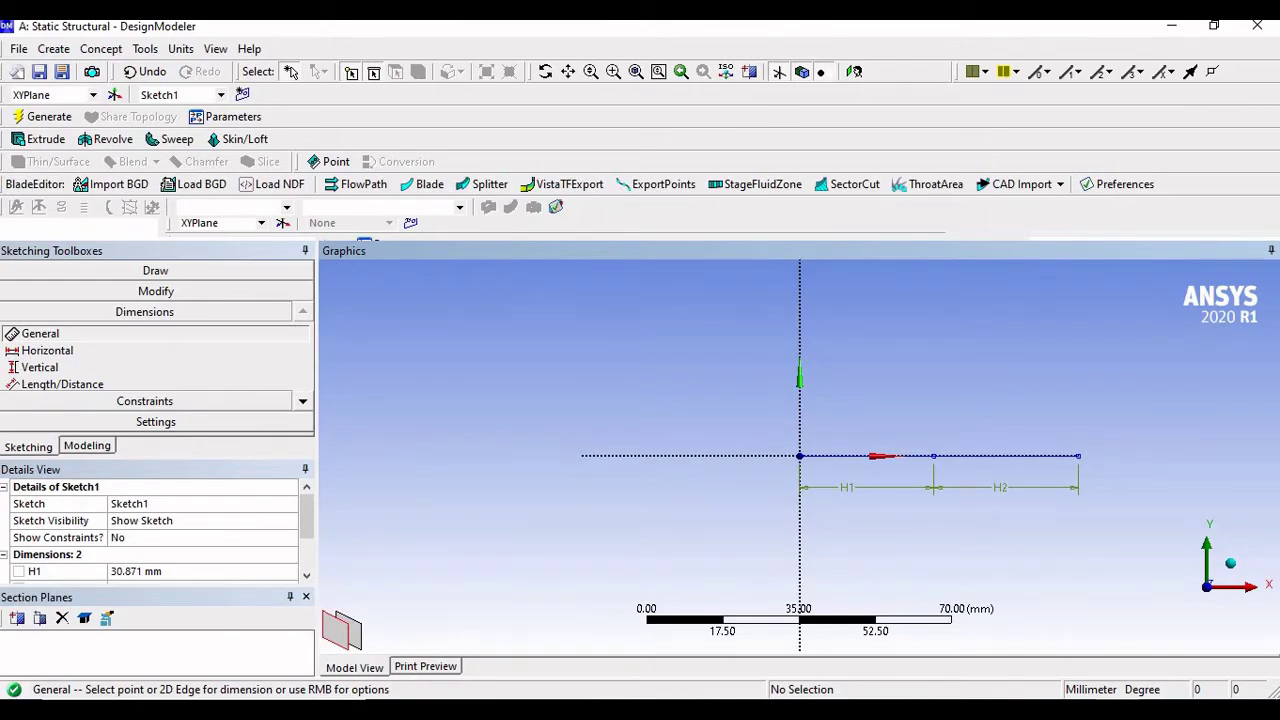
Check the segment lengths in the Step Bar Analysis PDF, then set the first line to 150 mm and the second to 200 mm.
{"action": "key", "text": "alt+Tab"}
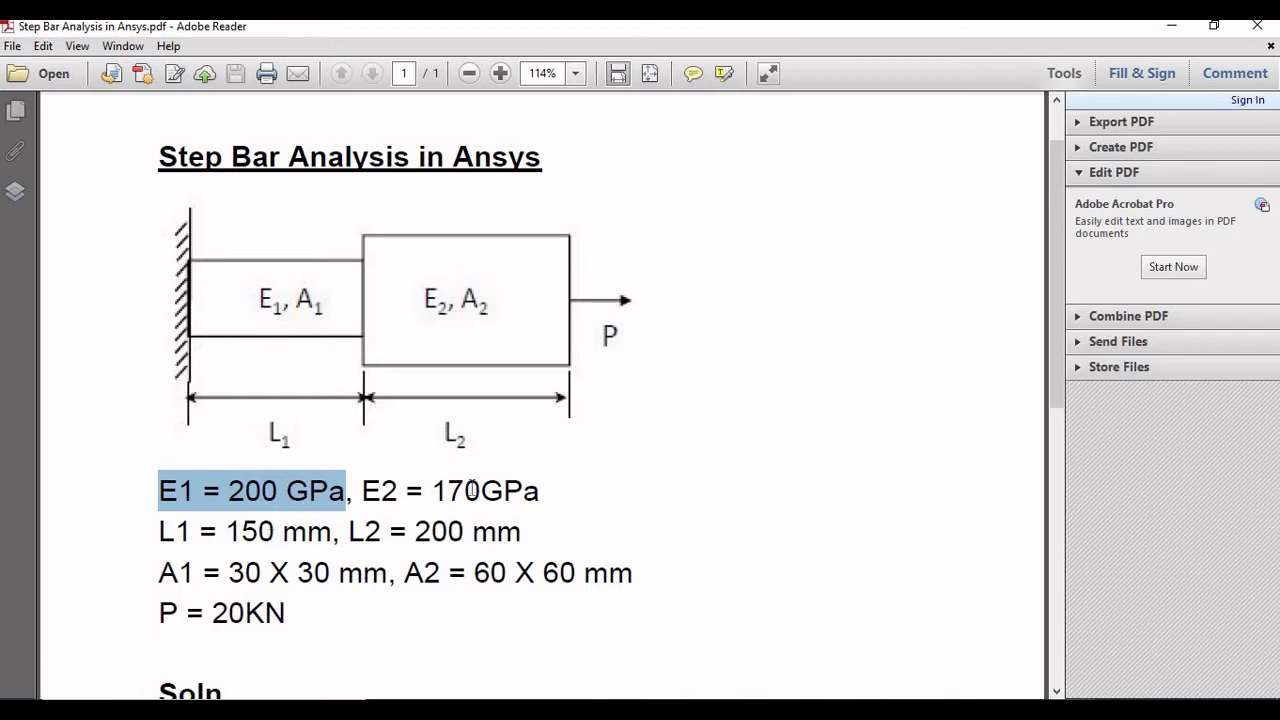
{"action": "key", "text": "alt+Tab"}
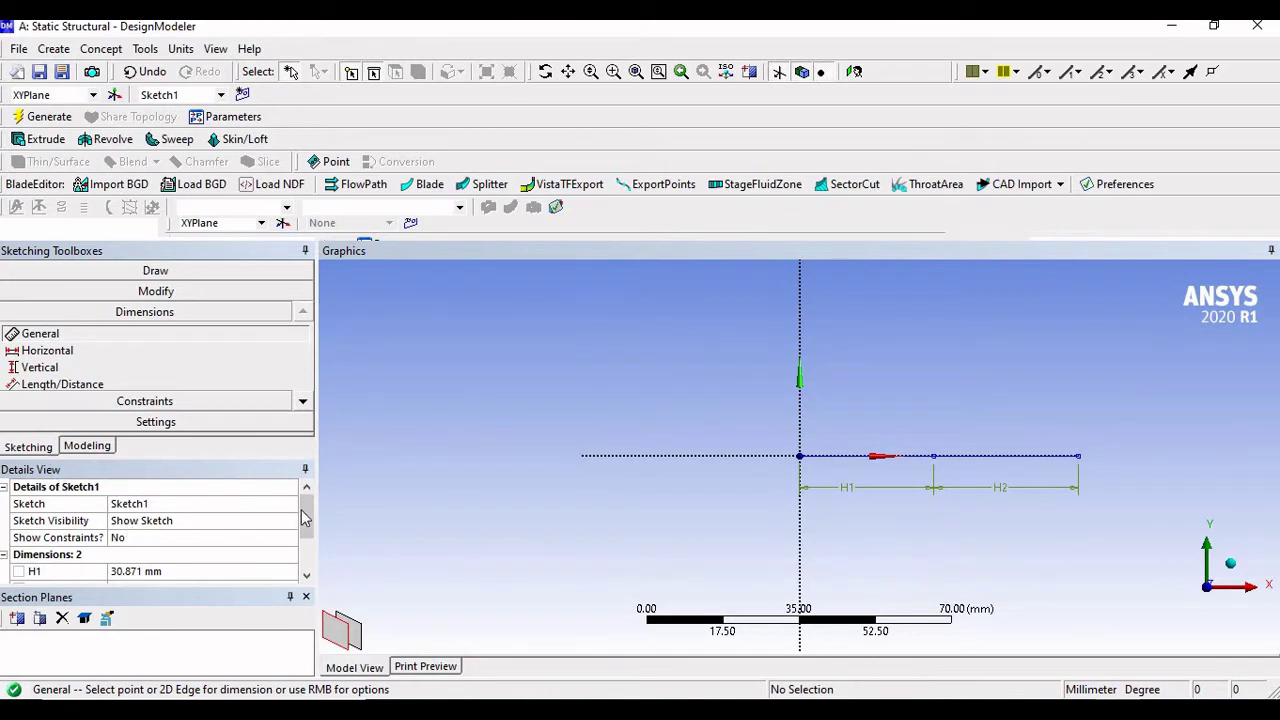
{"action": "scroll", "coordinate": [305, 520], "scroll_direction": "down", "scroll_amount": 1}
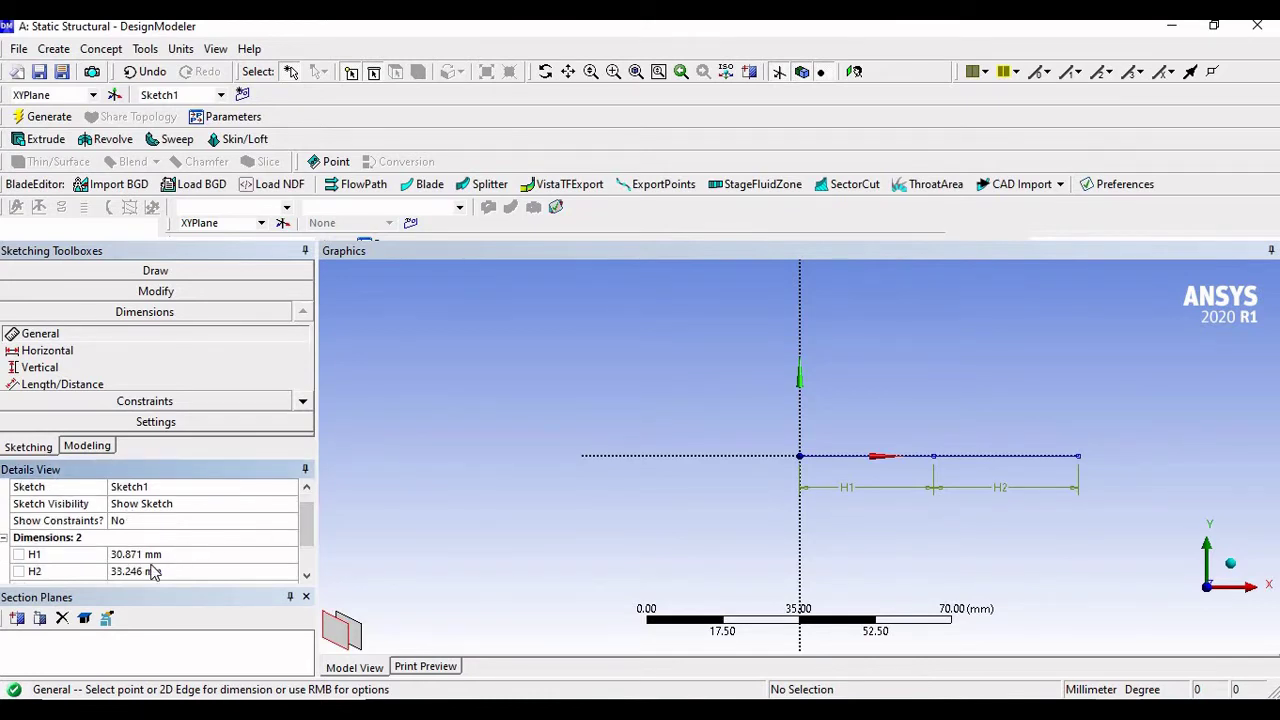
{"action": "key", "text": "alt+Tab"}
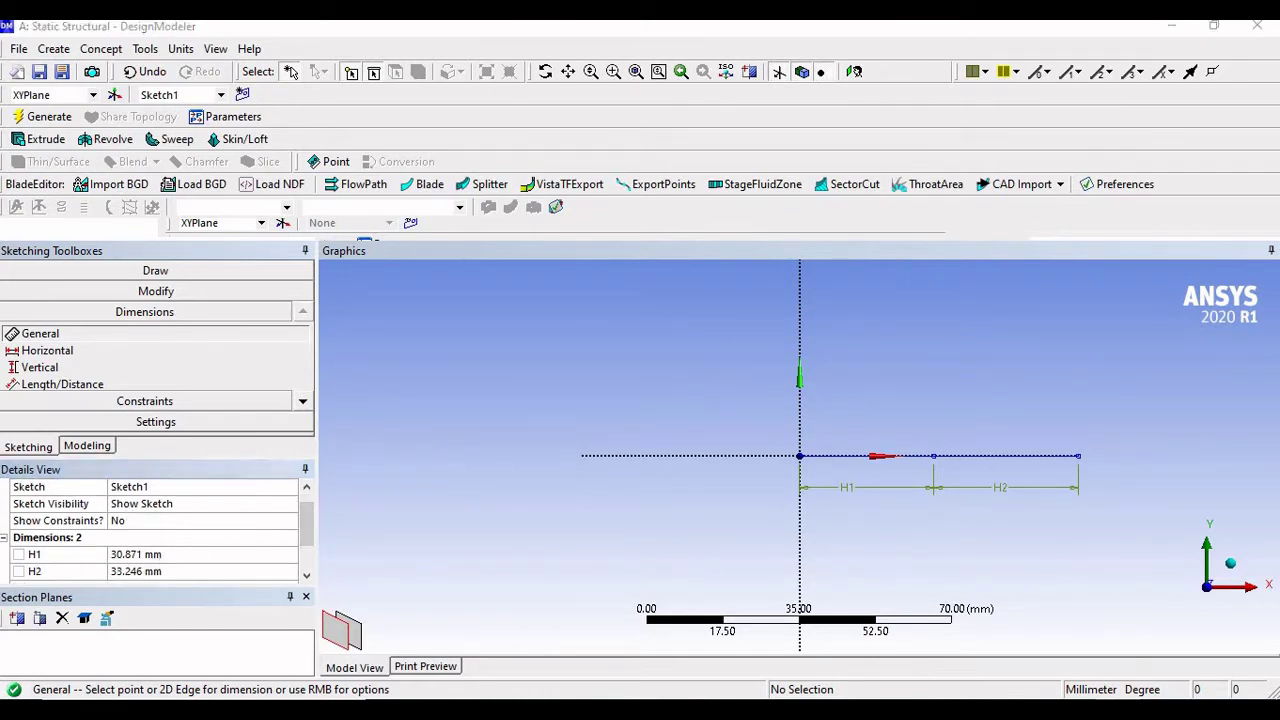
{"action": "key", "text": "alt+Tab"}
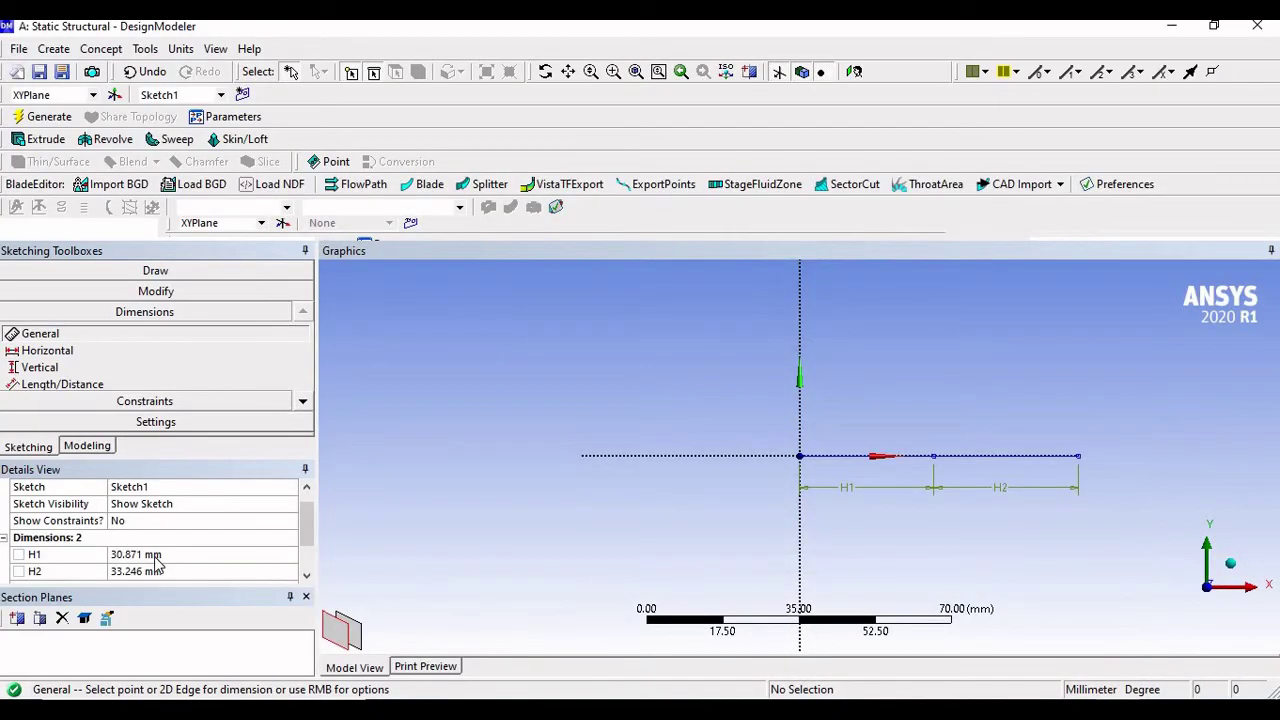
{"action": "left_click", "coordinate": [155, 554]}
{"action": "type", "text": "150"}
{"action": "key", "text": "Return"}
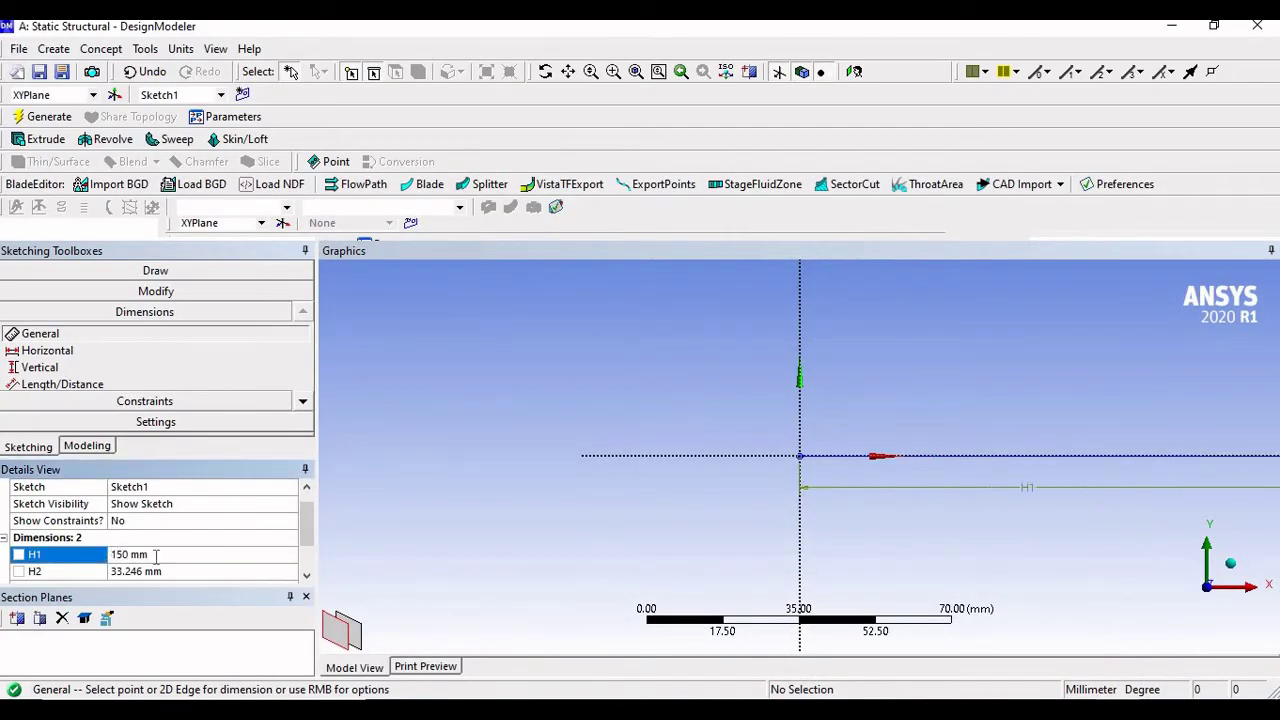
{"action": "left_click", "coordinate": [152, 571]}
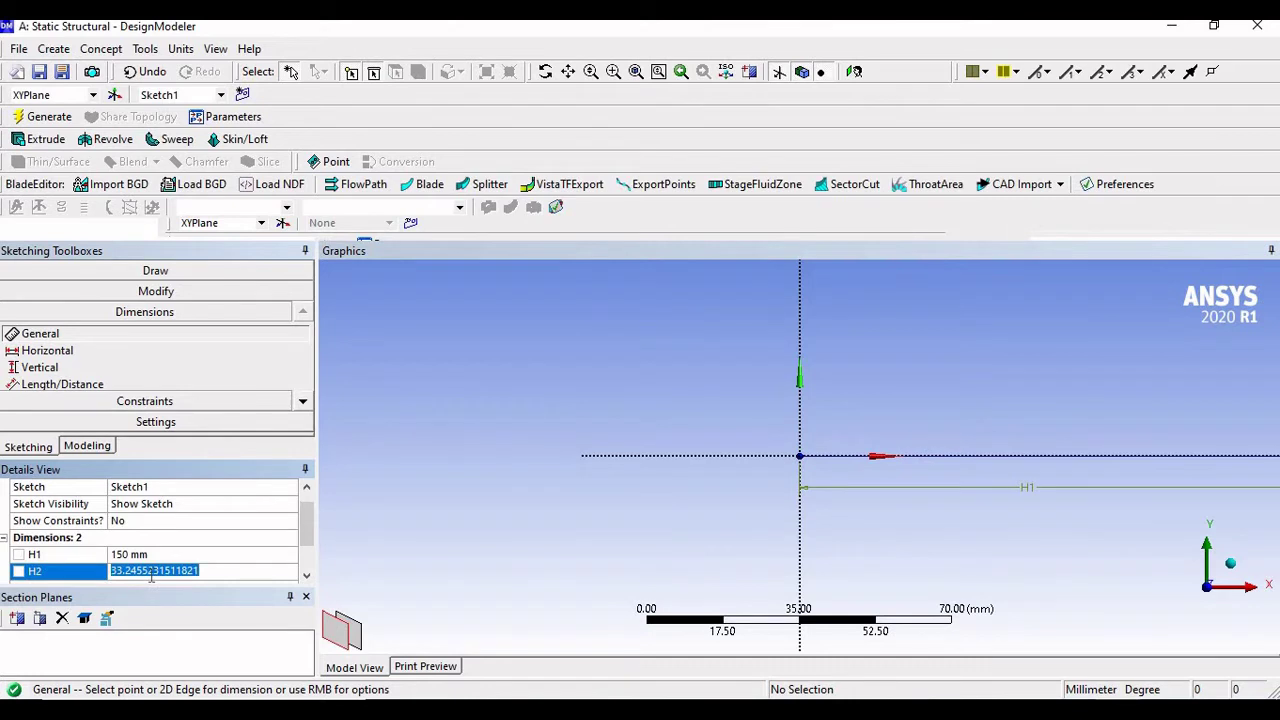
{"action": "type", "text": "200"}
{"action": "key", "text": "Return"}
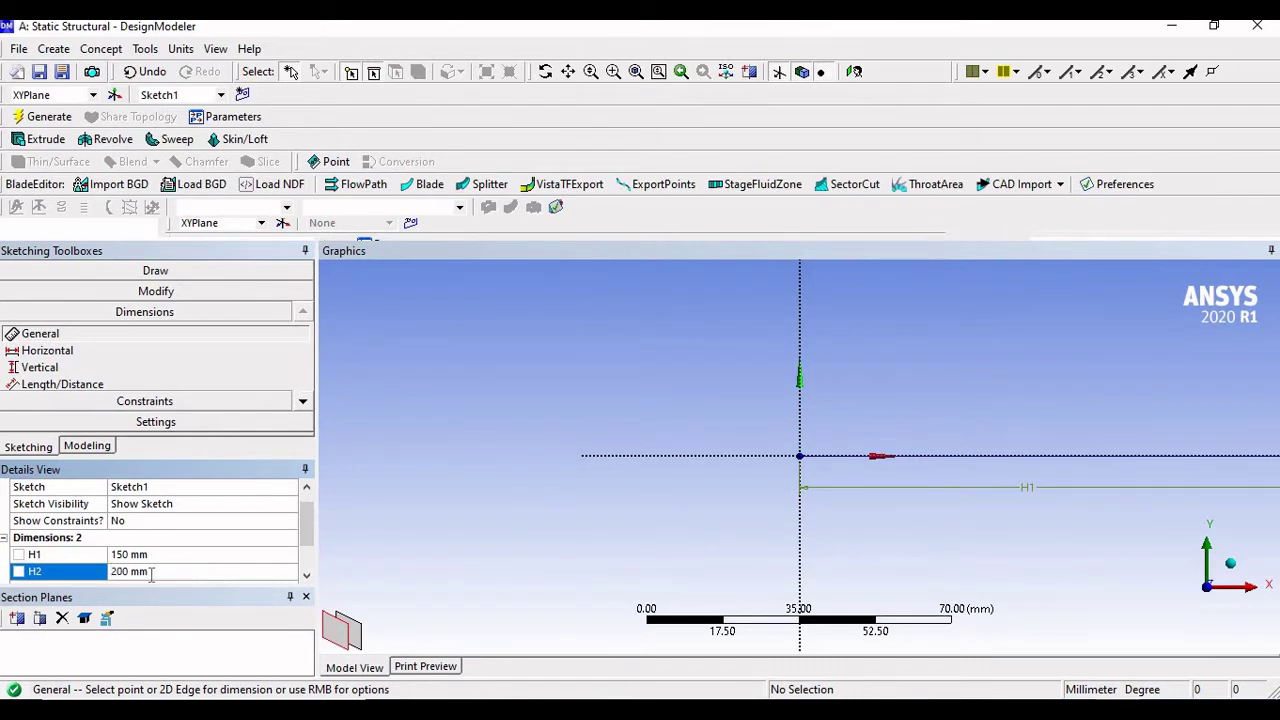
{"action": "left_click", "coordinate": [635, 73]}
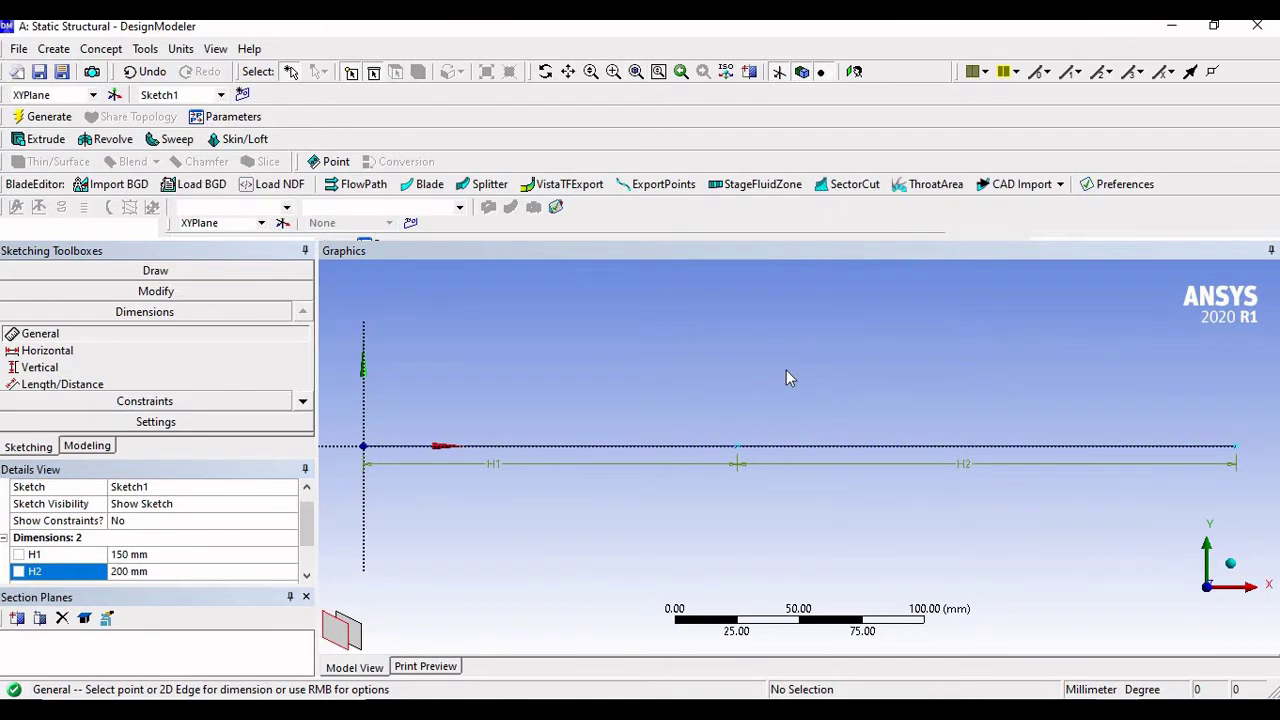
Generate a line body with Lines From Points from the origin to the shared midpoint of the two sketched segments, using Add Material.
{"action": "left_click", "coordinate": [1230, 563]}
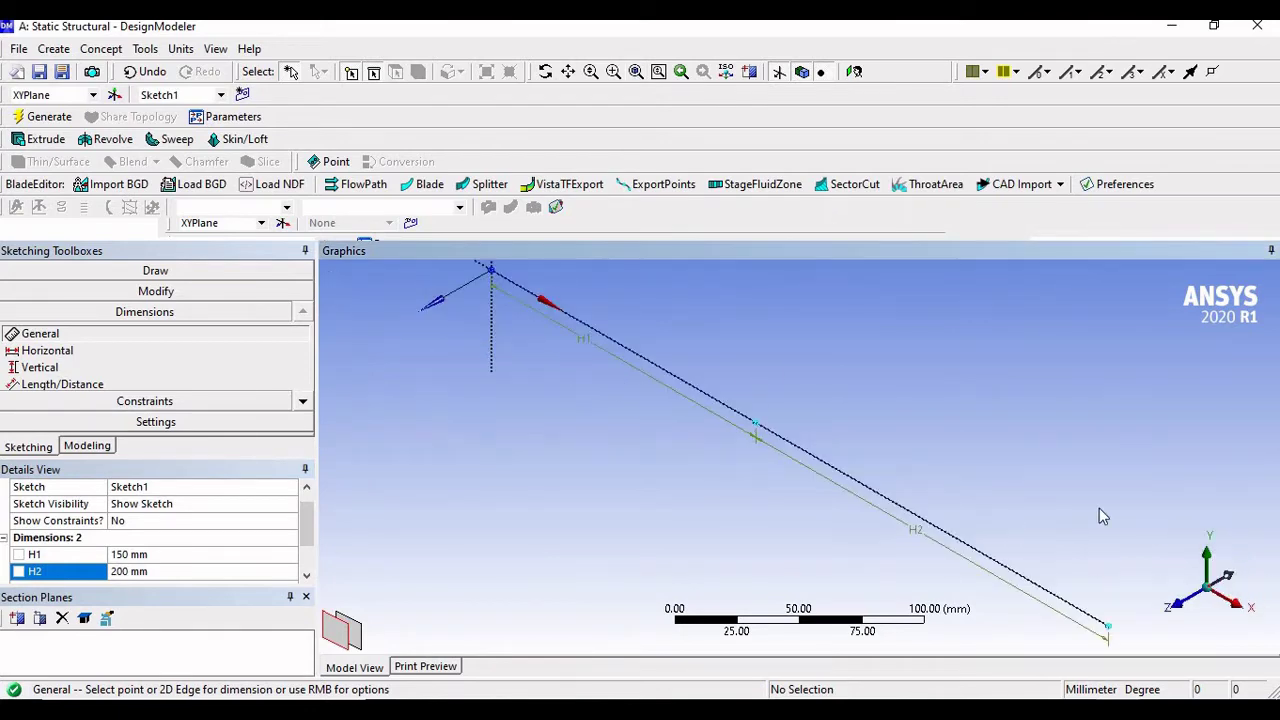
{"action": "scroll", "coordinate": [785, 515], "scroll_direction": "down", "scroll_amount": 1}
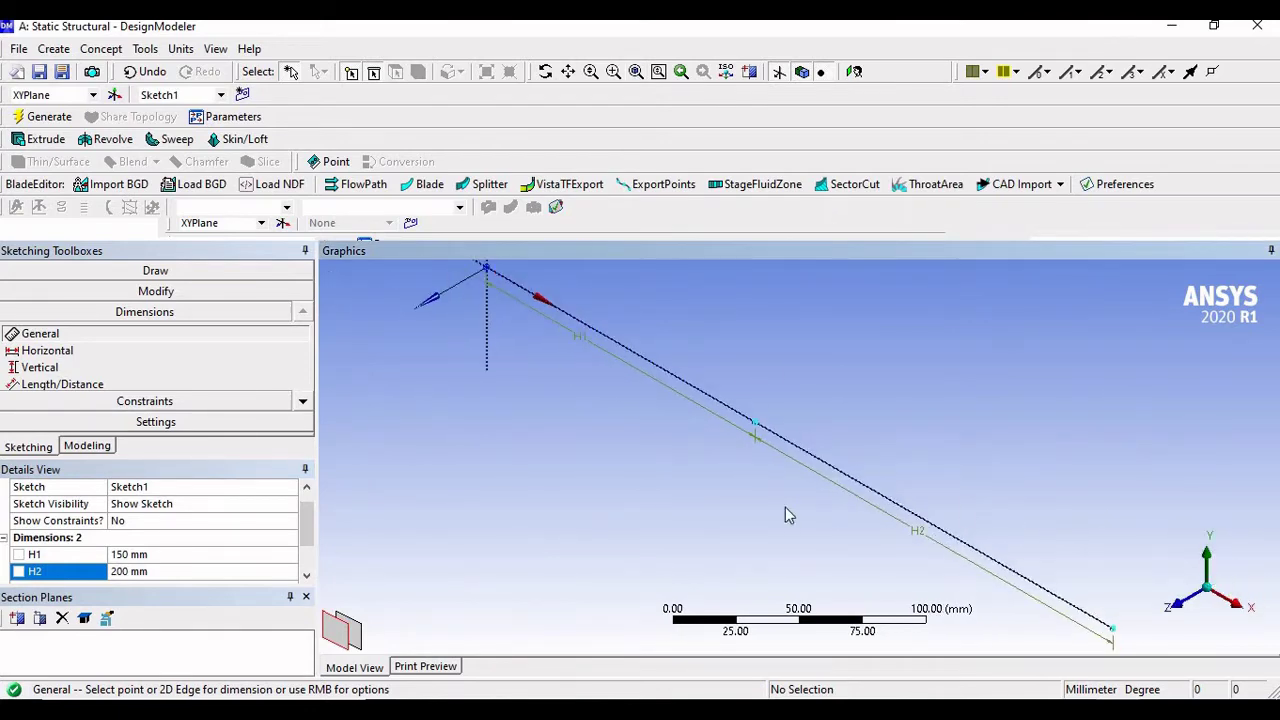
{"action": "scroll", "coordinate": [785, 515], "scroll_direction": "down", "scroll_amount": 1}
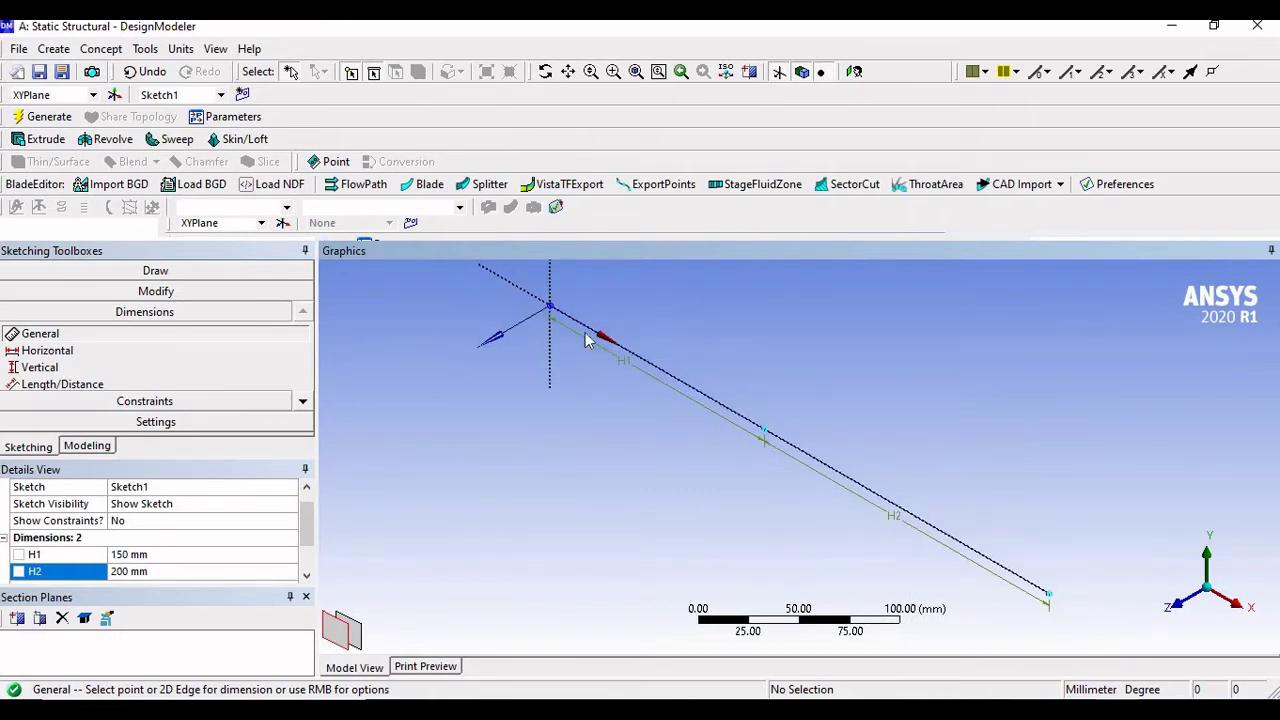
{"action": "left_click", "coordinate": [89, 446]}
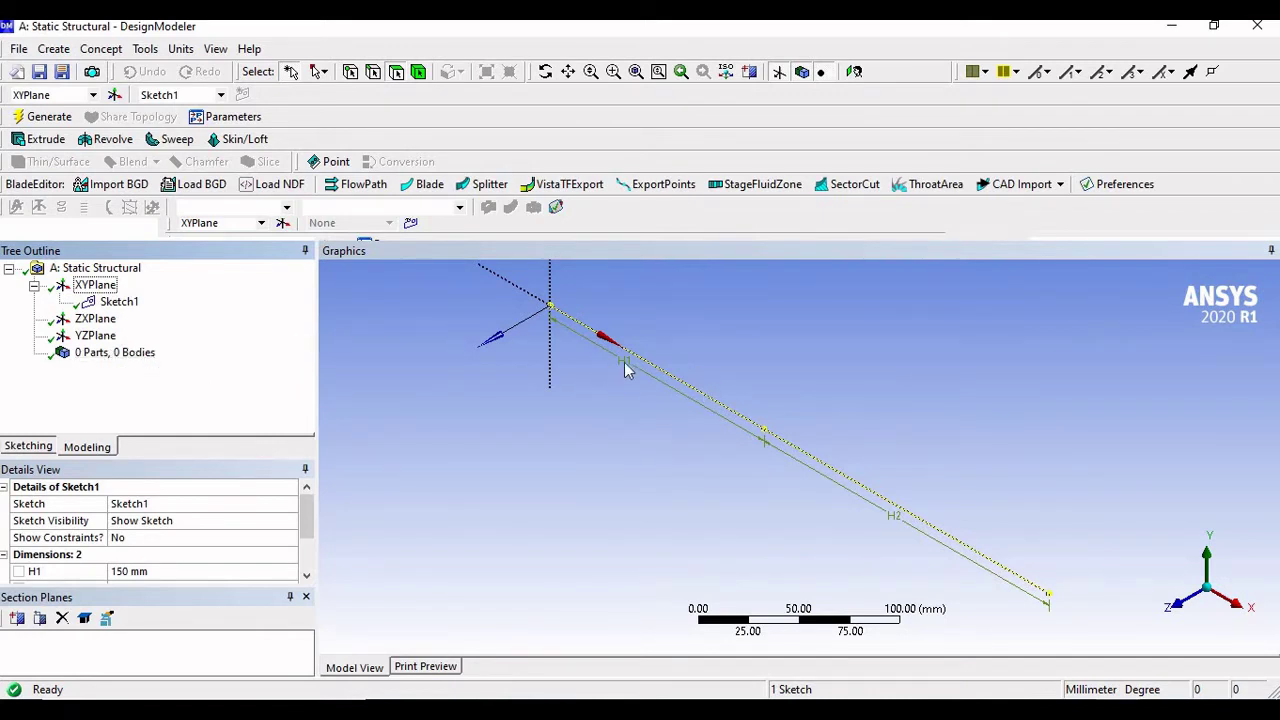
{"action": "left_click", "coordinate": [87, 54]}
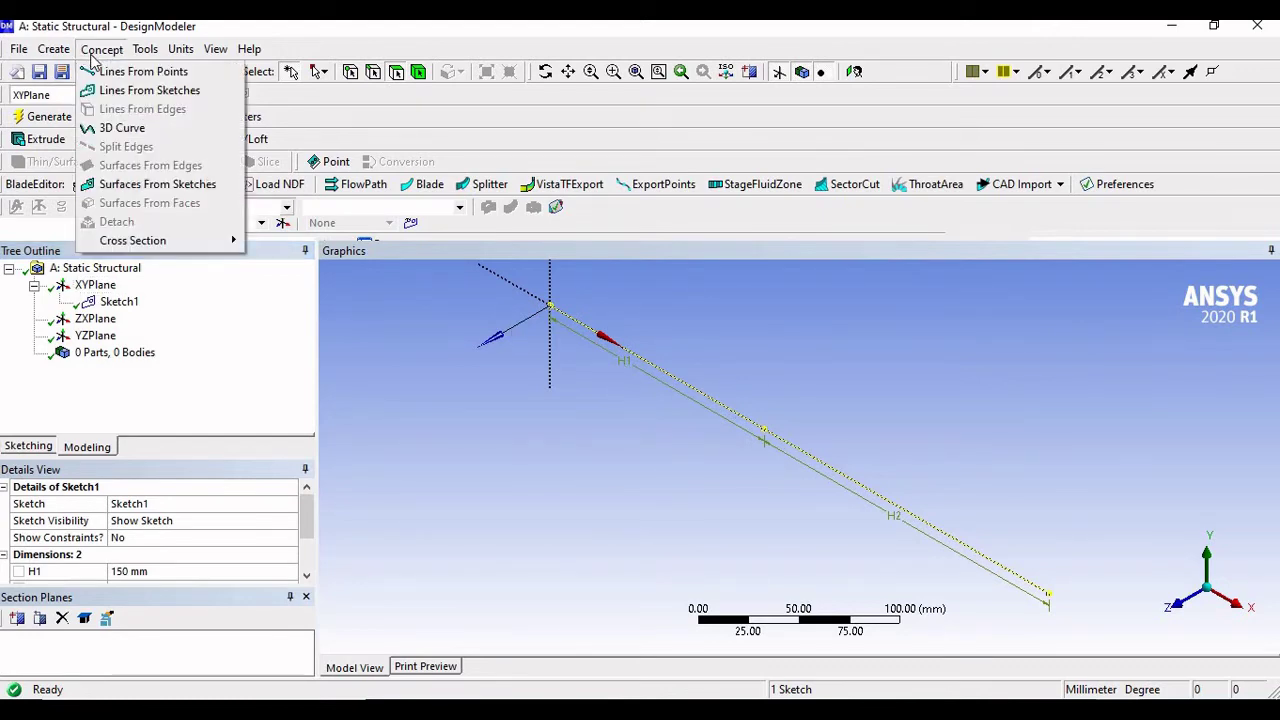
{"action": "left_click", "coordinate": [134, 76]}
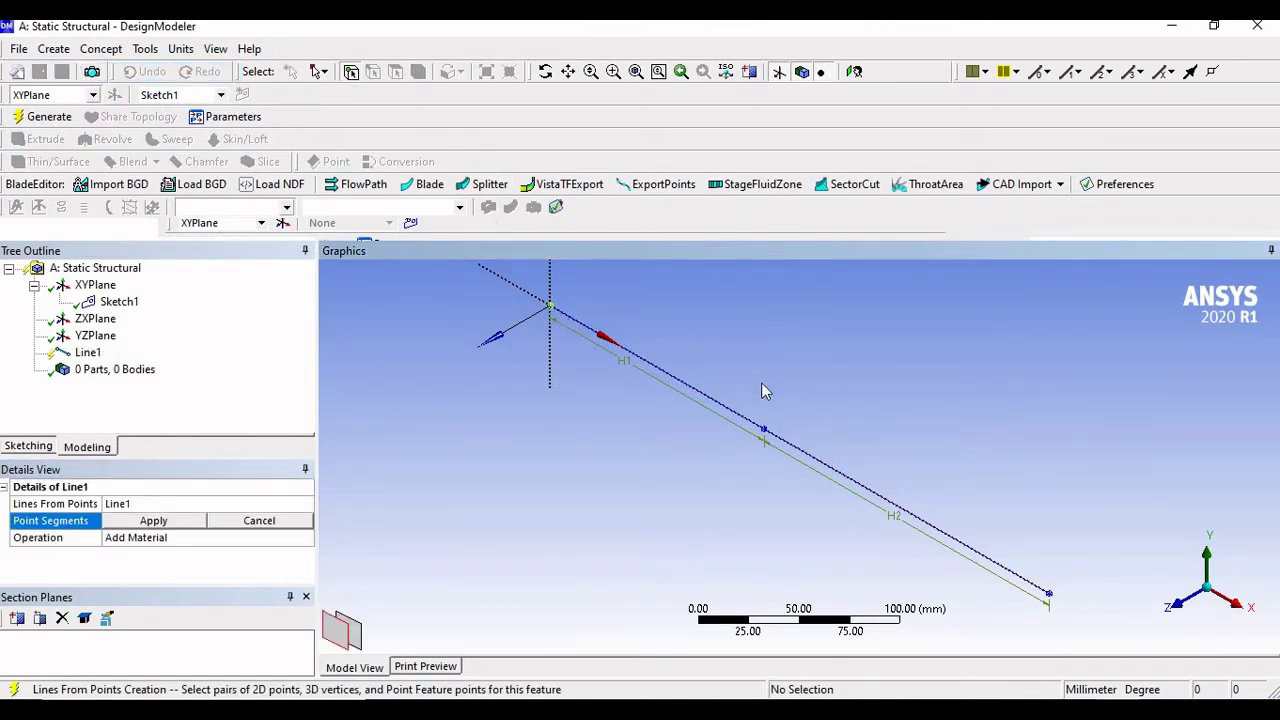
{"action": "left_click", "coordinate": [764, 429]}
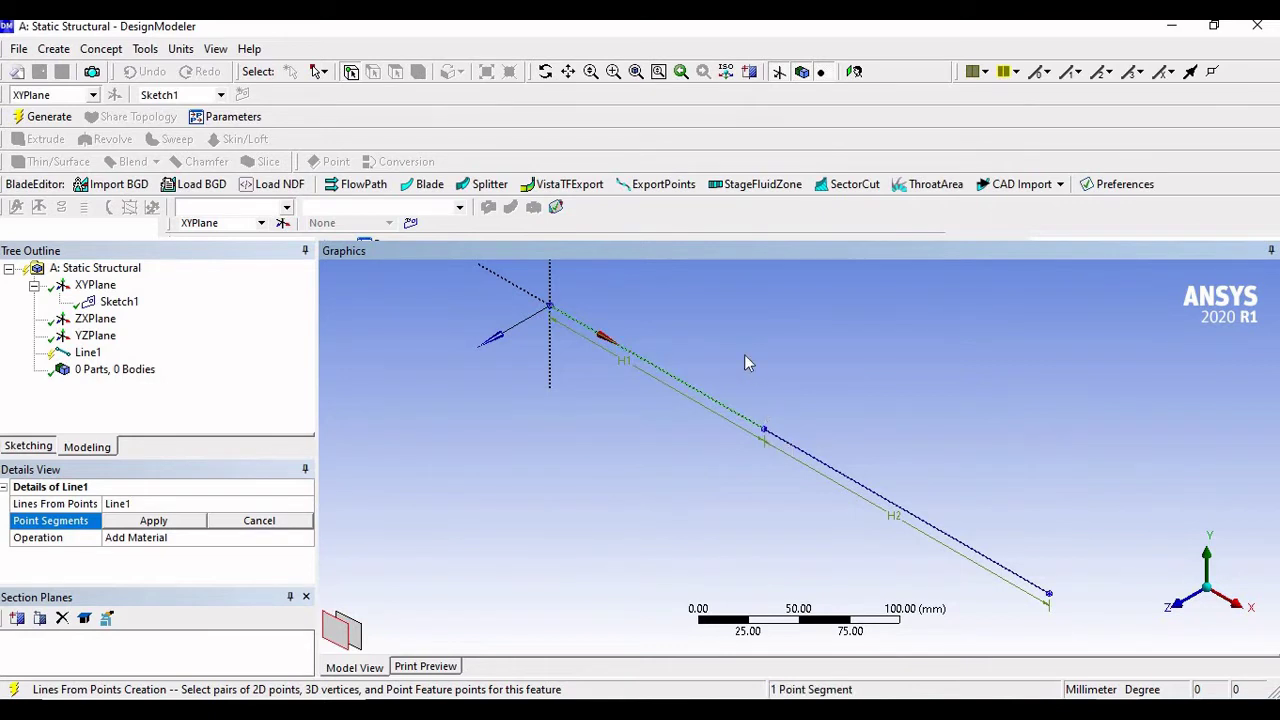
{"action": "left_click", "coordinate": [176, 520]}
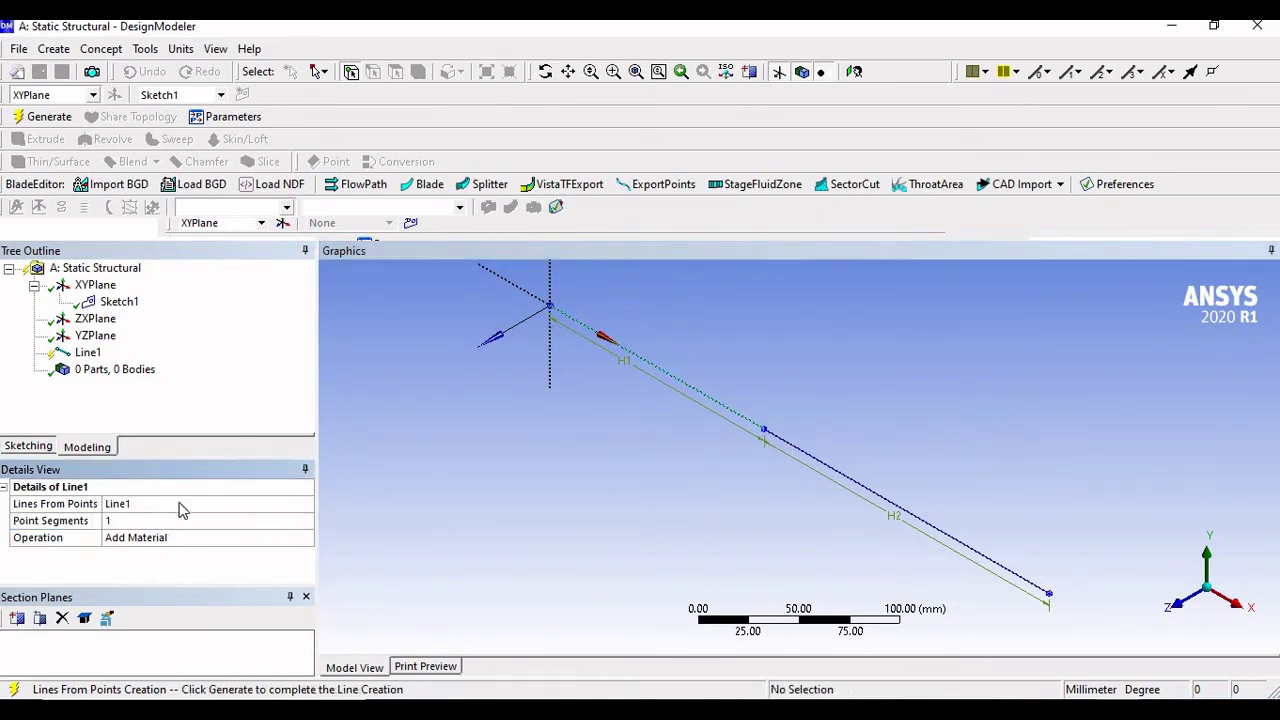
{"action": "left_click", "coordinate": [49, 117]}
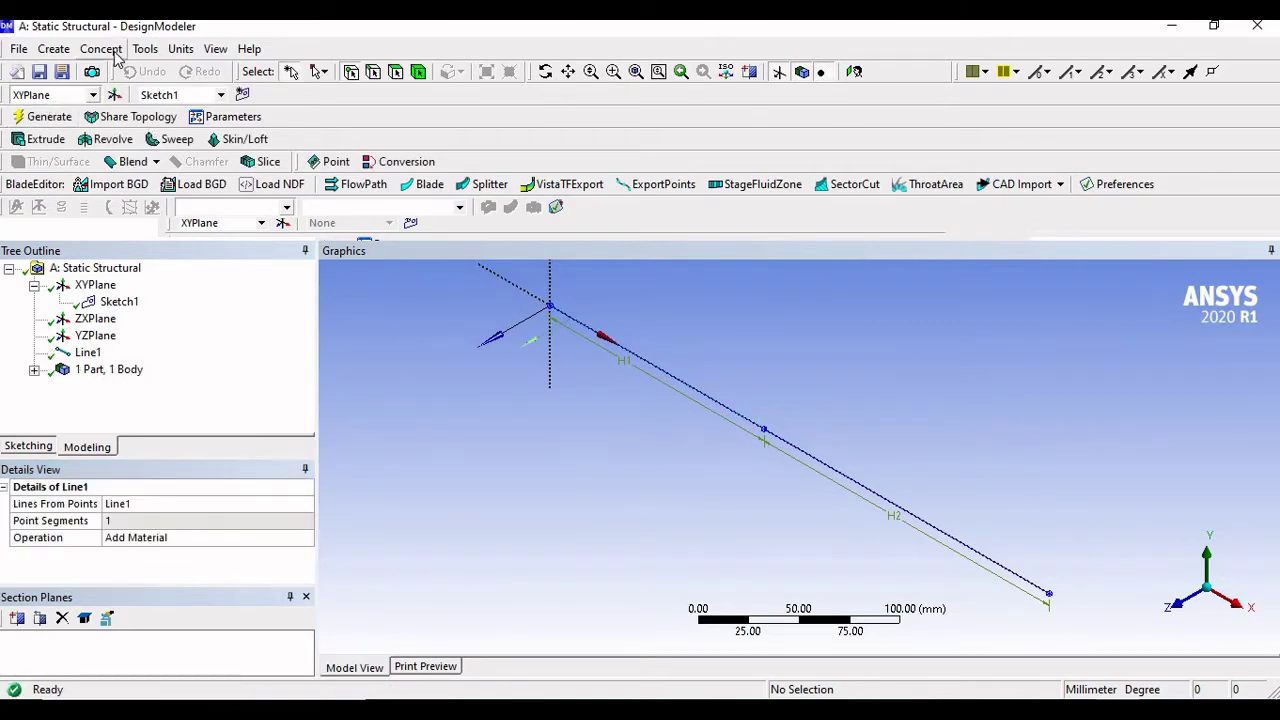
Generate a second line body with Lines From Points from the shared midpoint to the far end of the sketch, using Add Frozen.
{"action": "left_click", "coordinate": [104, 50]}
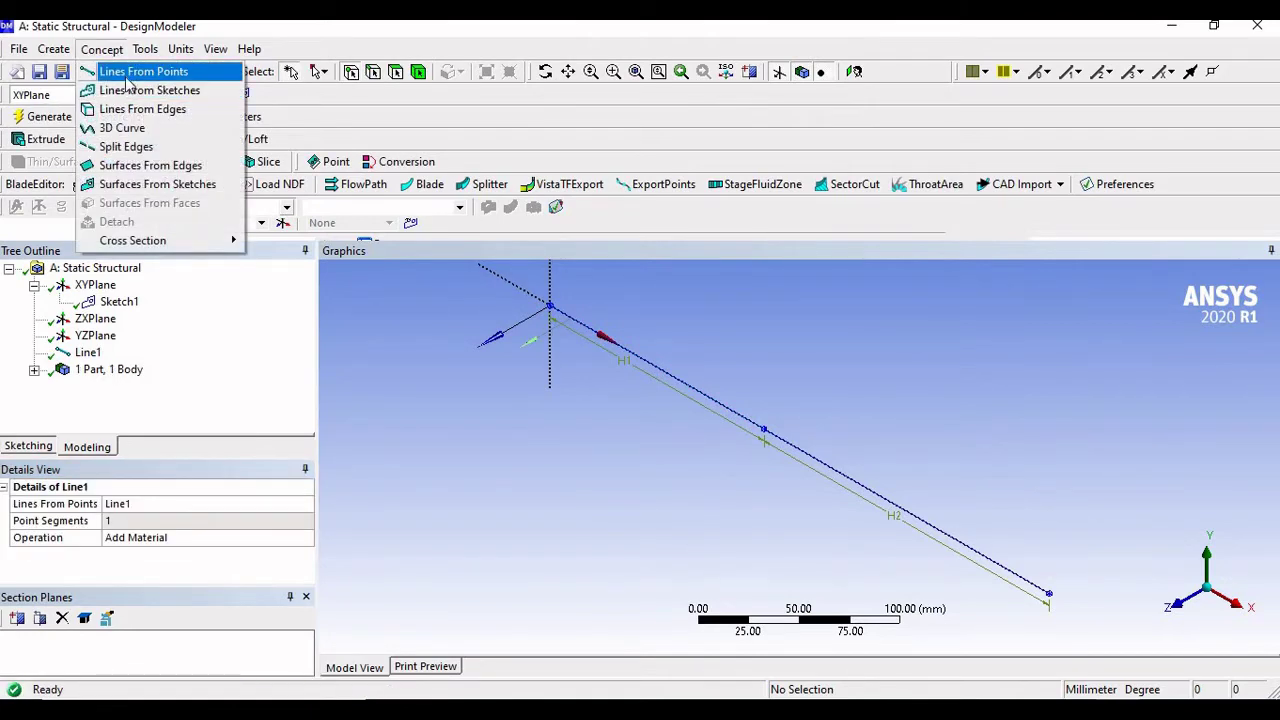
{"action": "left_click", "coordinate": [135, 72]}
{"action": "left_click", "coordinate": [764, 430]}
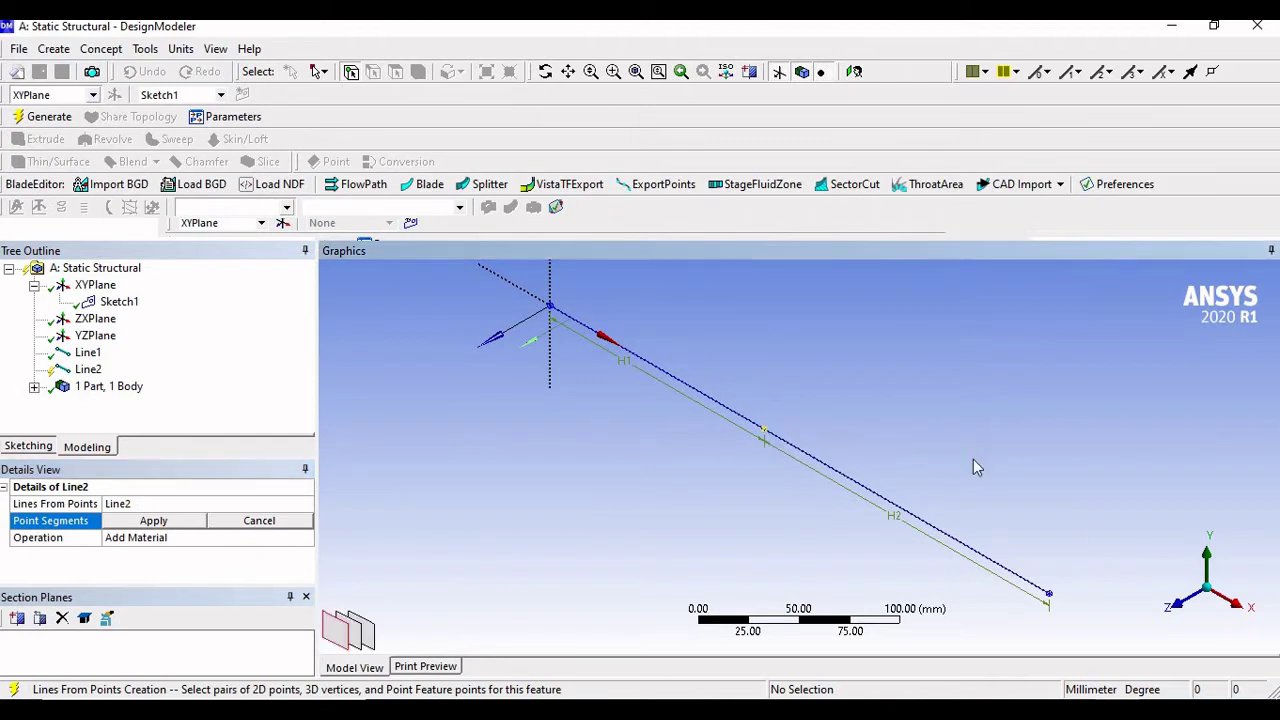
{"action": "left_click", "coordinate": [1050, 595]}
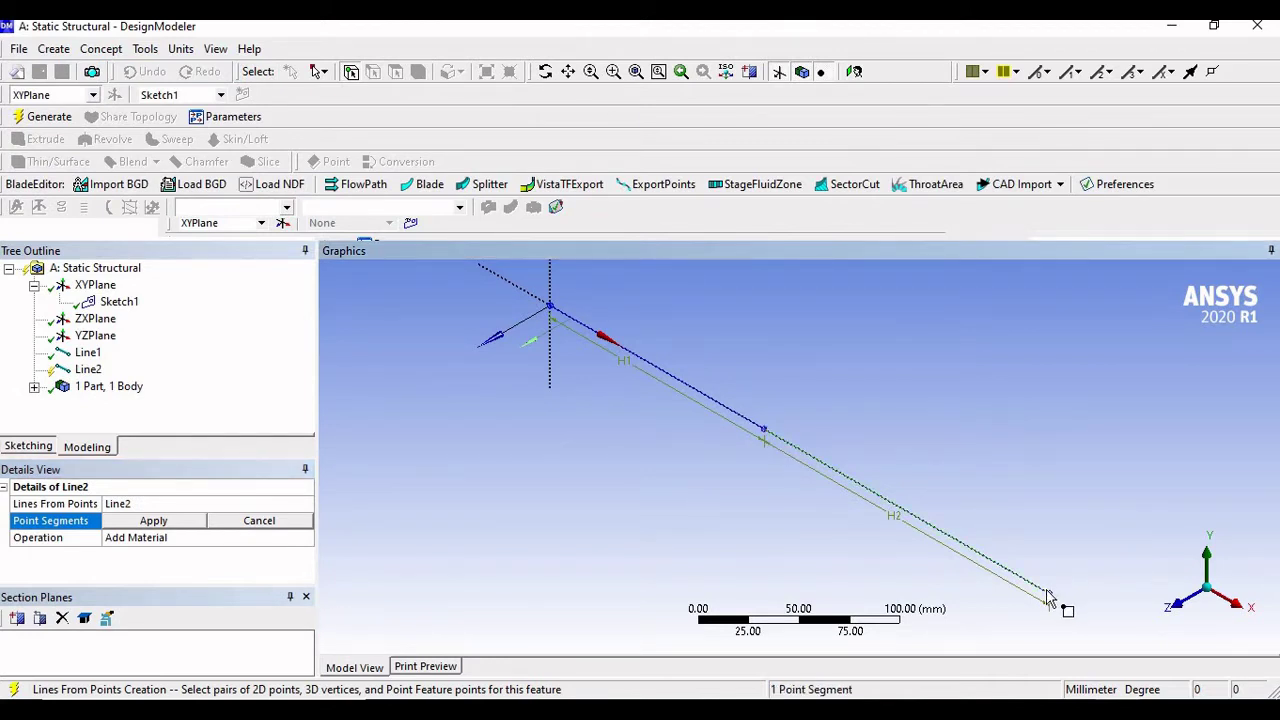
{"action": "left_click", "coordinate": [140, 522]}
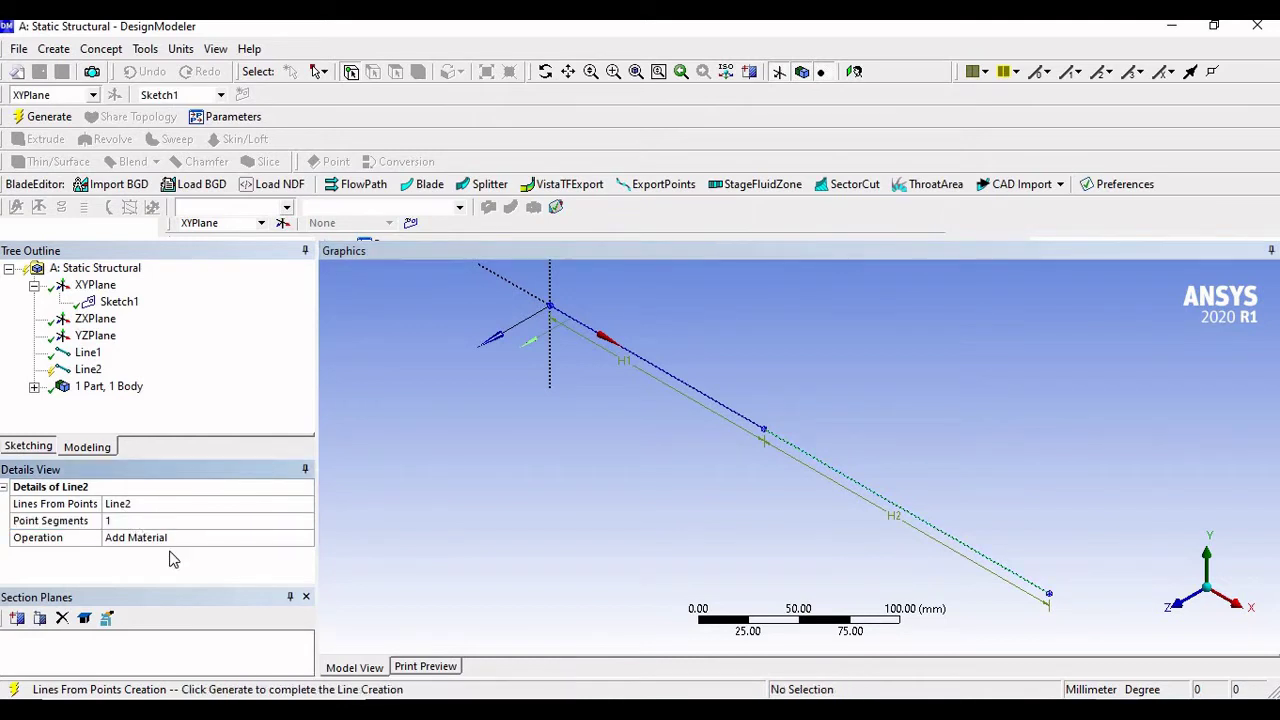
{"action": "left_click", "coordinate": [171, 541]}
{"action": "left_click", "coordinate": [305, 537]}
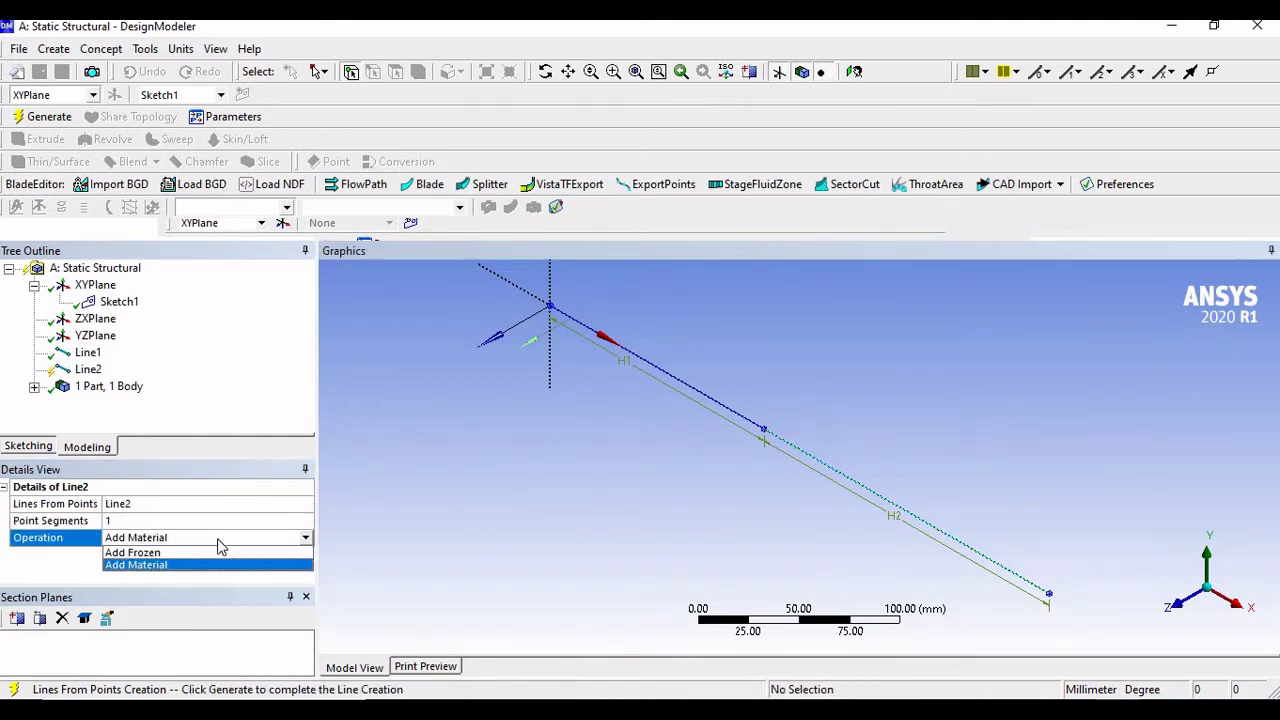
{"action": "left_click", "coordinate": [133, 552]}
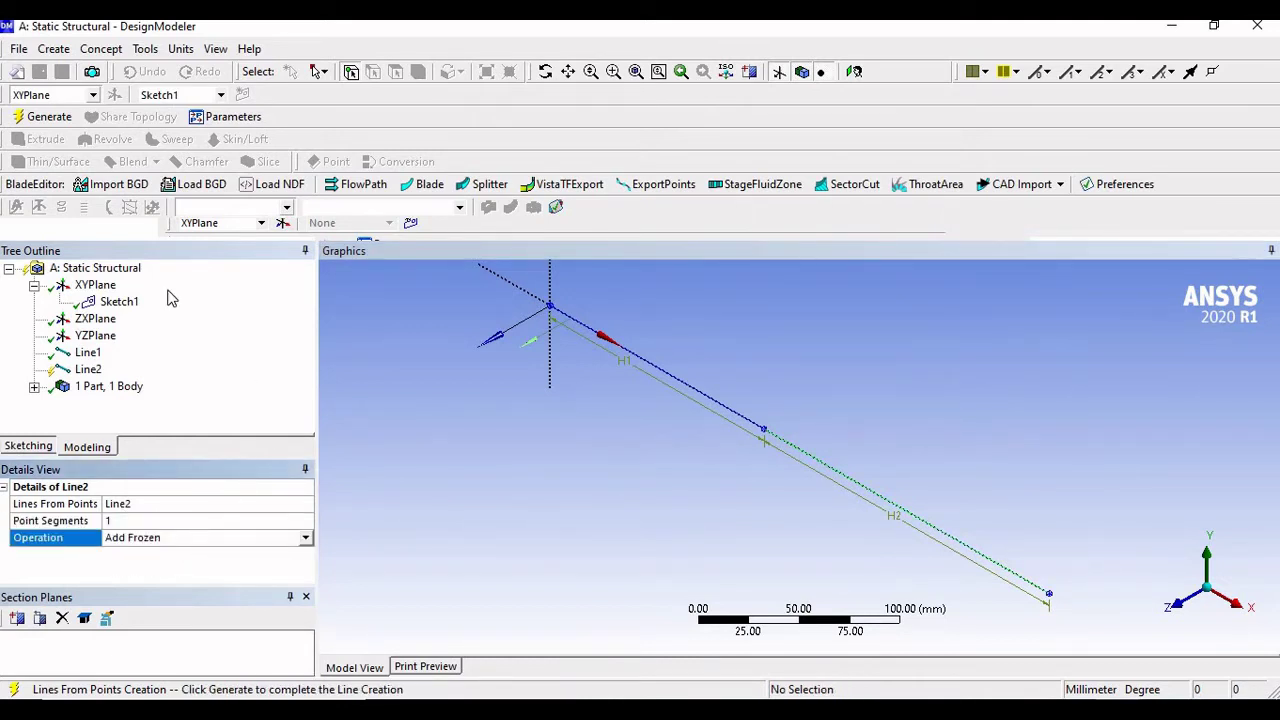
{"action": "left_click", "coordinate": [36, 118]}
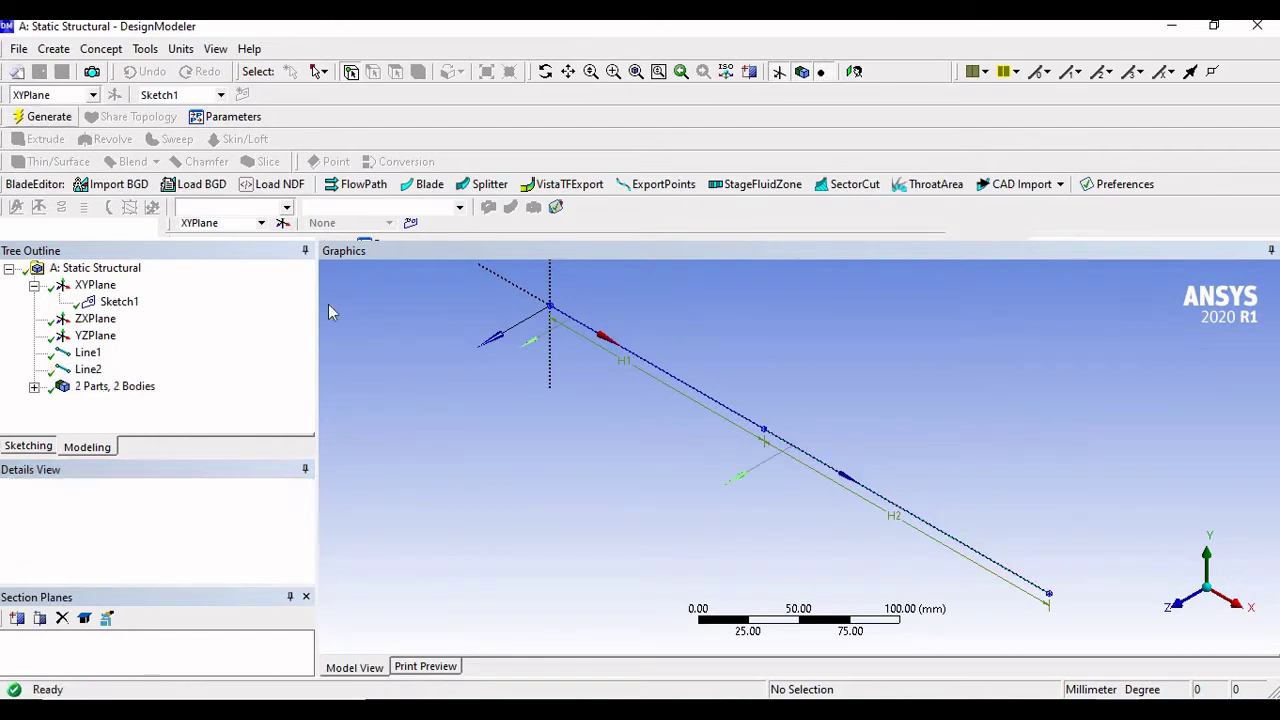
Examine which bar segment each line feature and line body represents, and the options available for the whole group of bodies.
{"action": "left_click", "coordinate": [96, 356]}
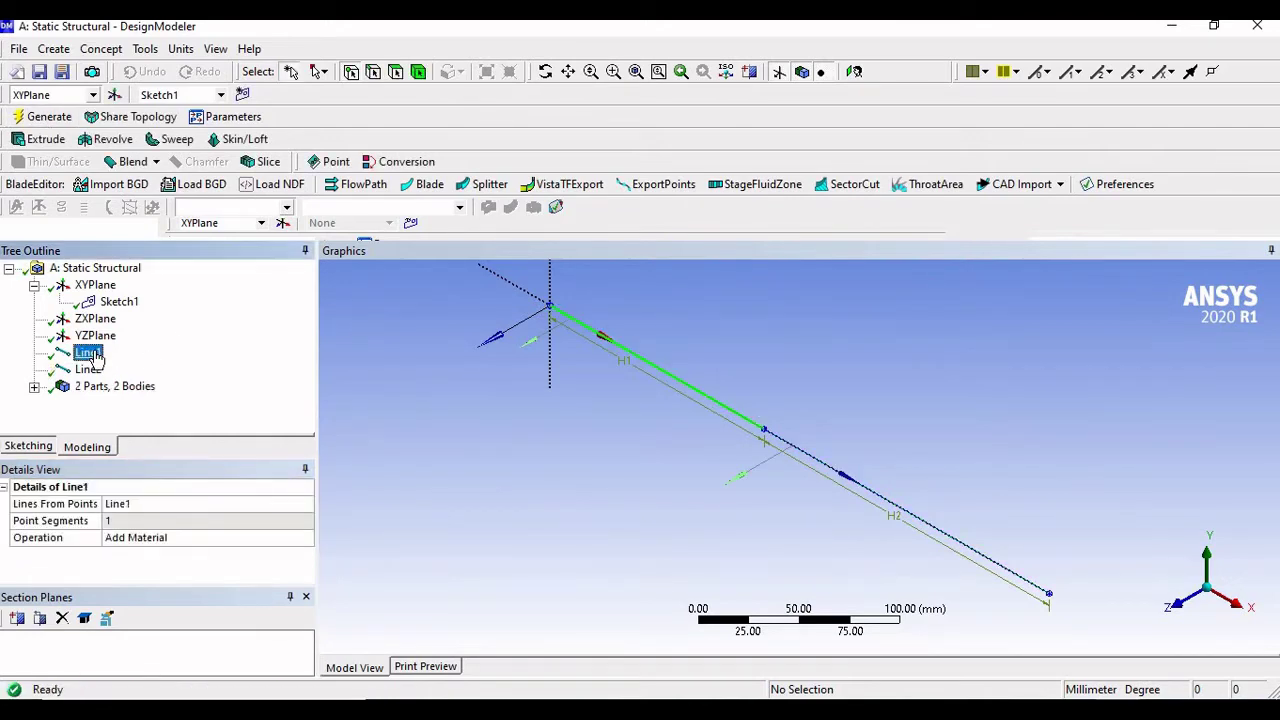
{"action": "left_click", "coordinate": [100, 370]}
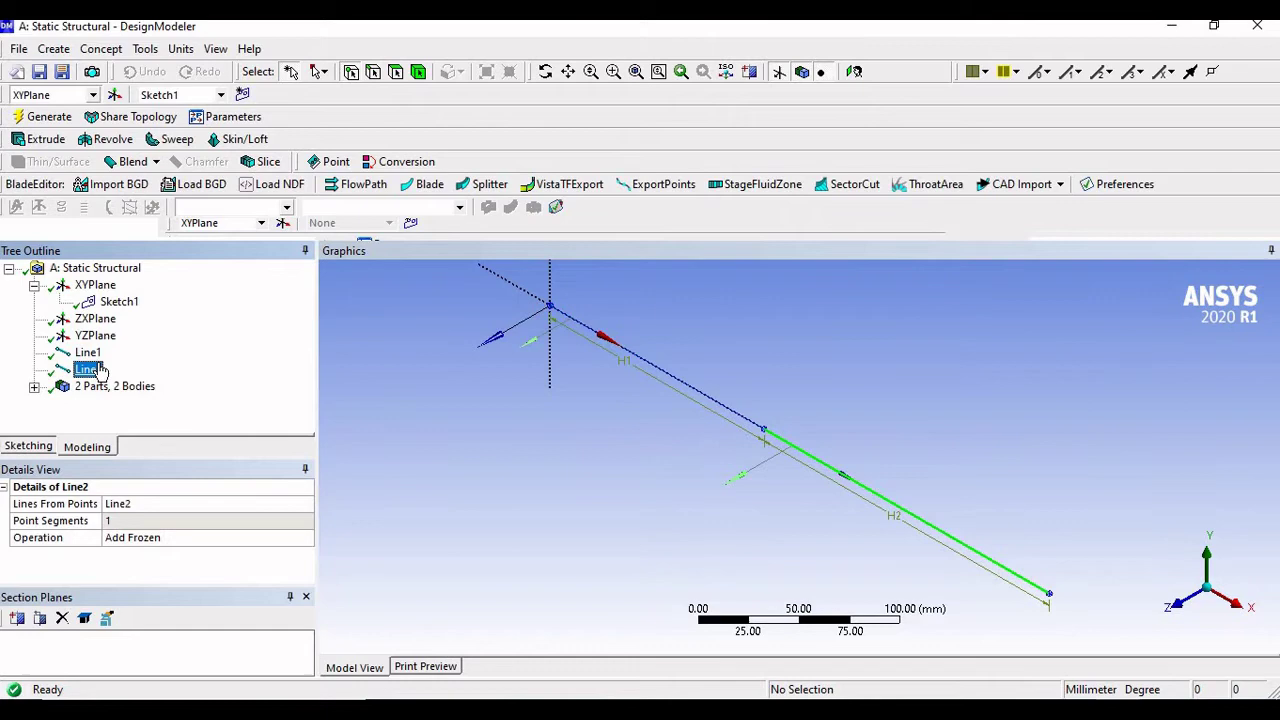
{"action": "left_click", "coordinate": [34, 386]}
{"action": "left_click", "coordinate": [34, 386]}
{"action": "right_click", "coordinate": [120, 388]}
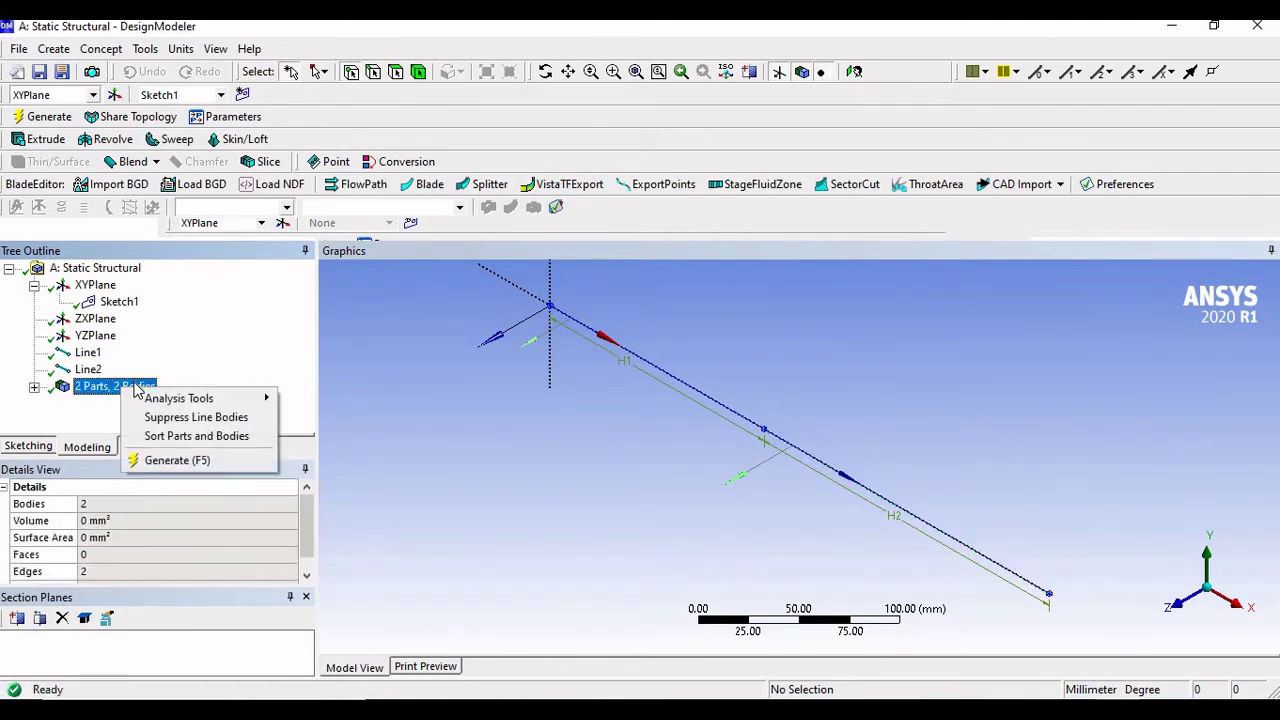
{"action": "left_click", "coordinate": [86, 390]}
{"action": "right_click", "coordinate": [86, 393]}
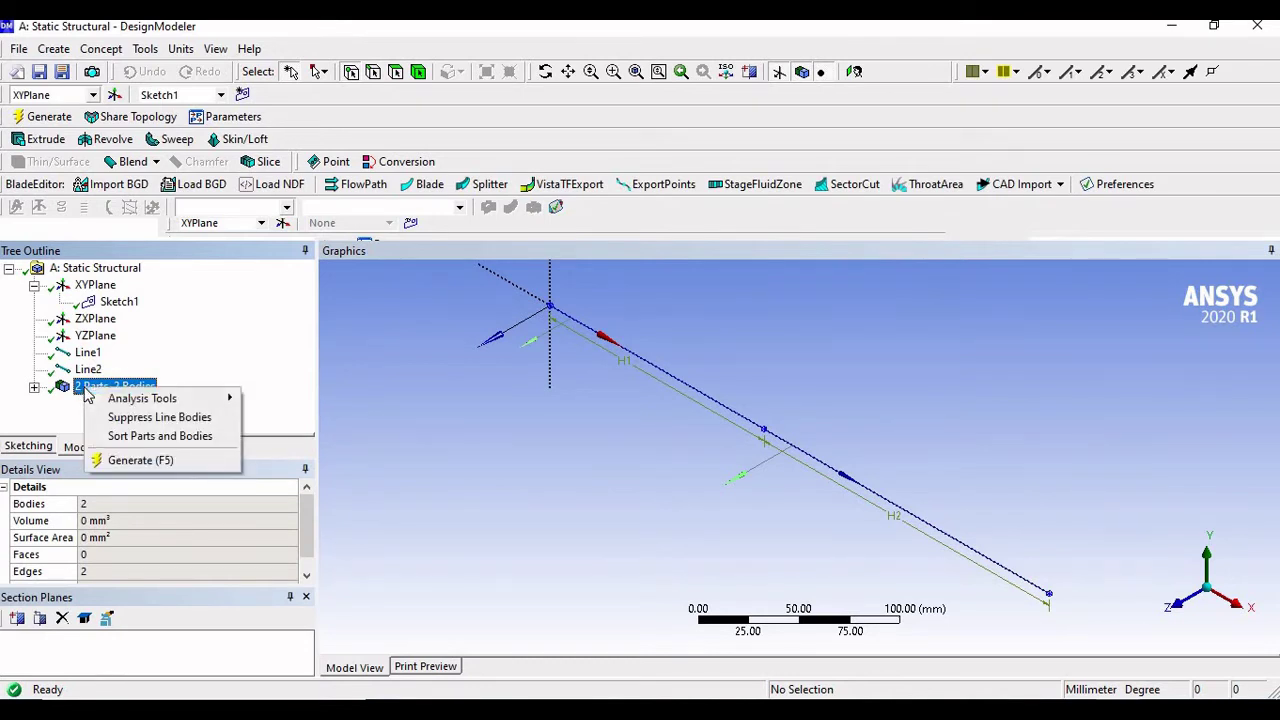
{"action": "mouse_move", "coordinate": [141, 402]}
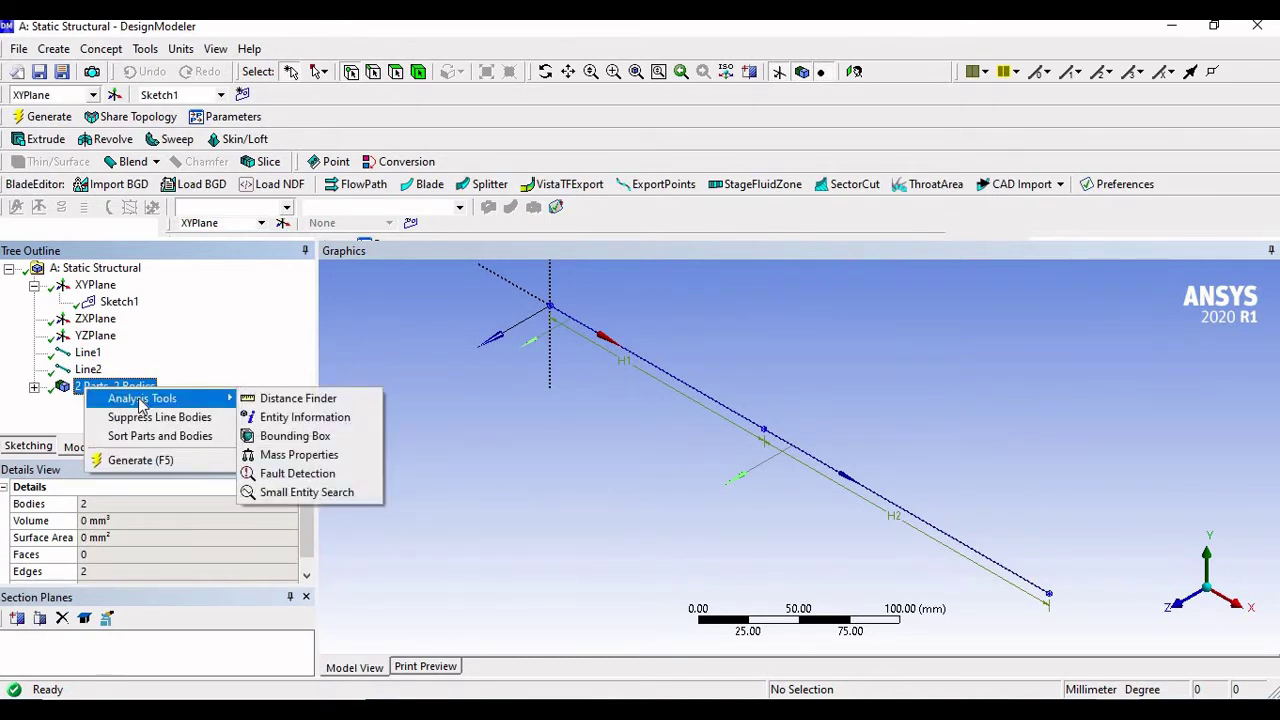
{"action": "left_click", "coordinate": [36, 400]}
{"action": "left_click", "coordinate": [35, 388]}
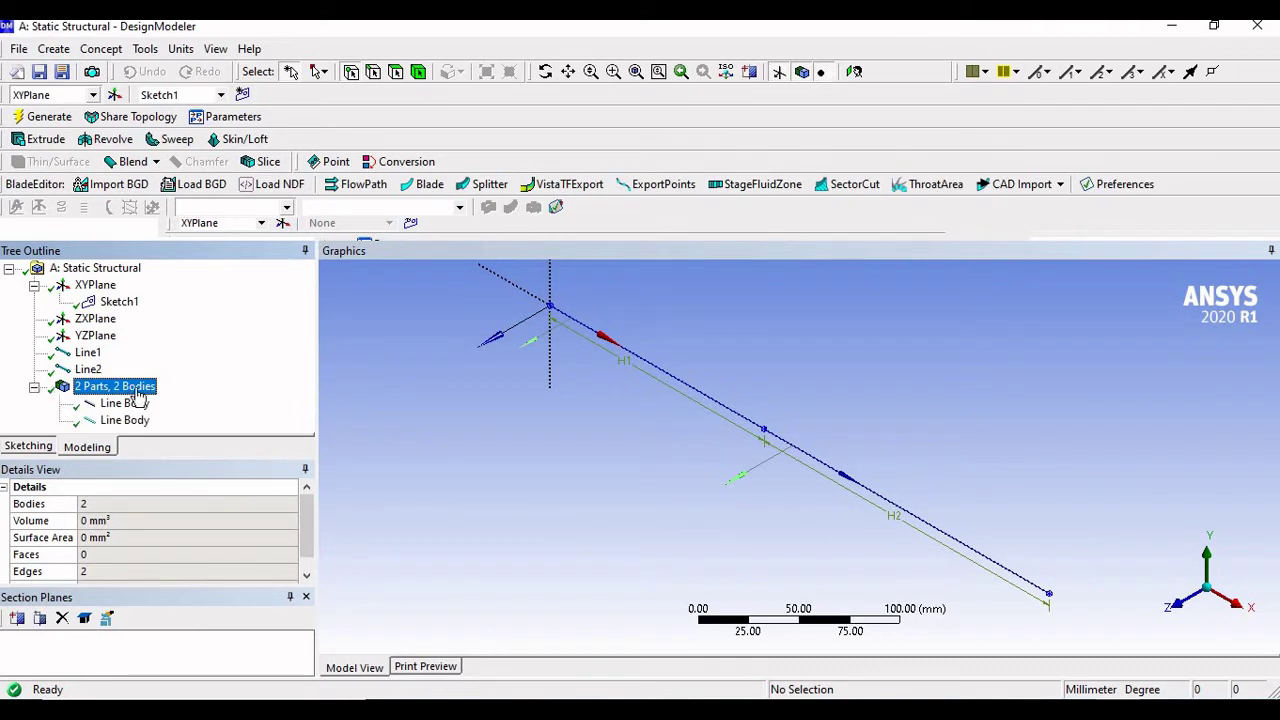
{"action": "left_click", "coordinate": [140, 403]}
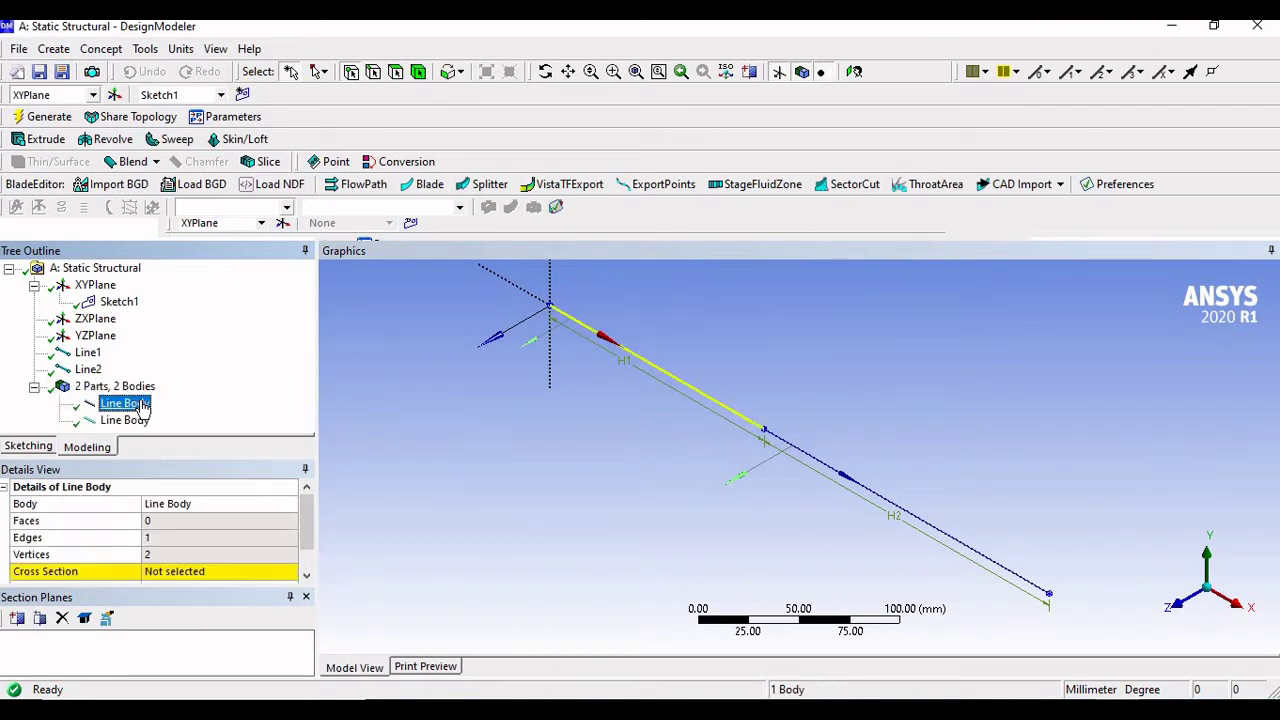
{"action": "left_click", "coordinate": [134, 421]}
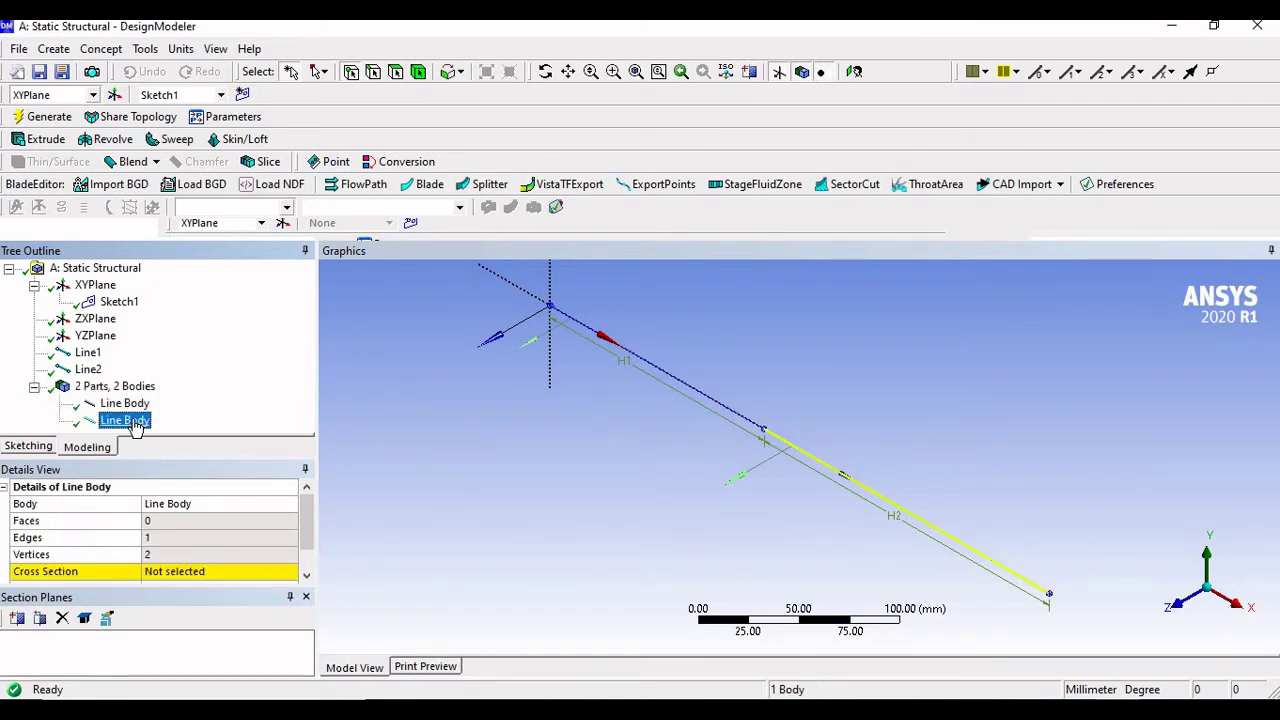
{"action": "left_click", "coordinate": [89, 390]}
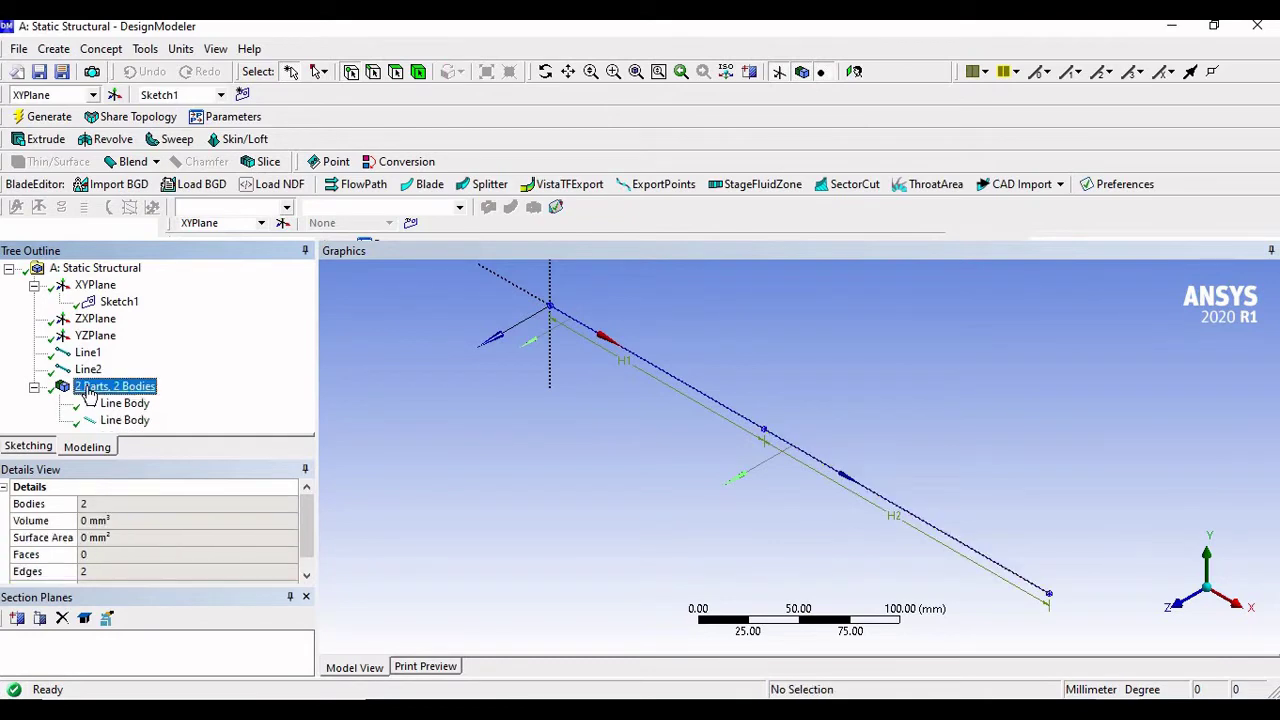
{"action": "right_click", "coordinate": [90, 393]}
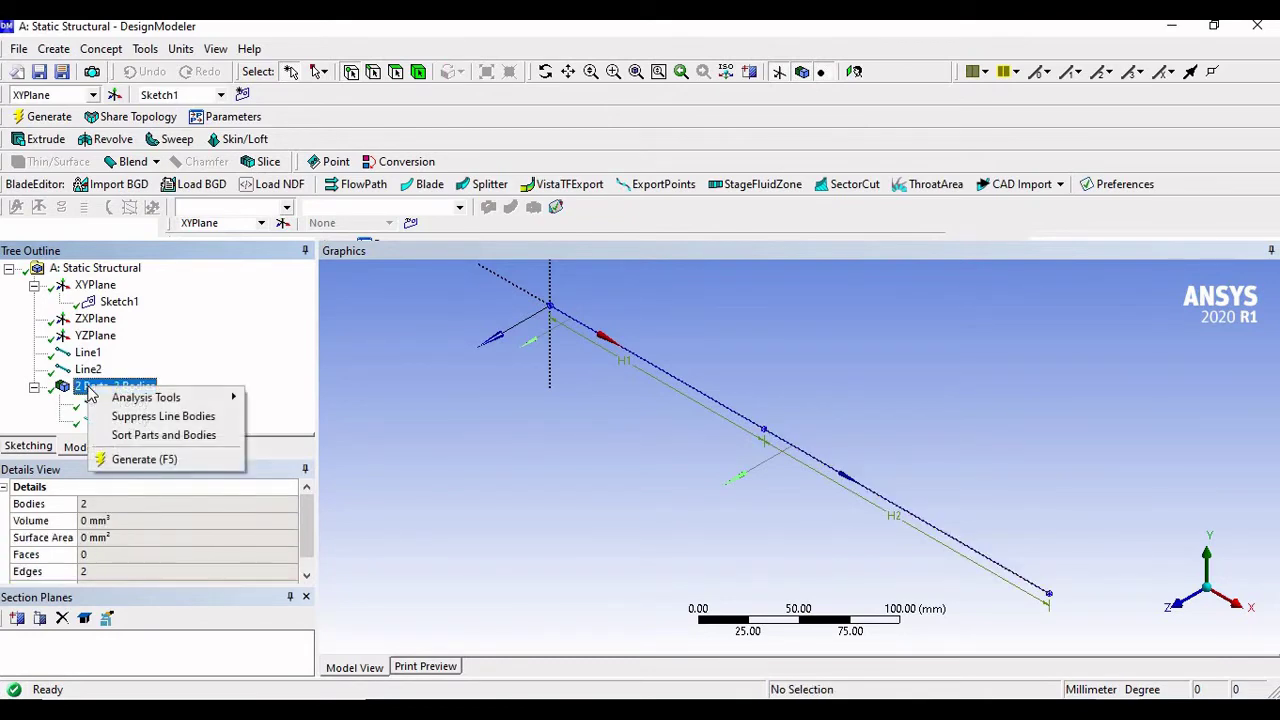
{"action": "left_click", "coordinate": [215, 365]}
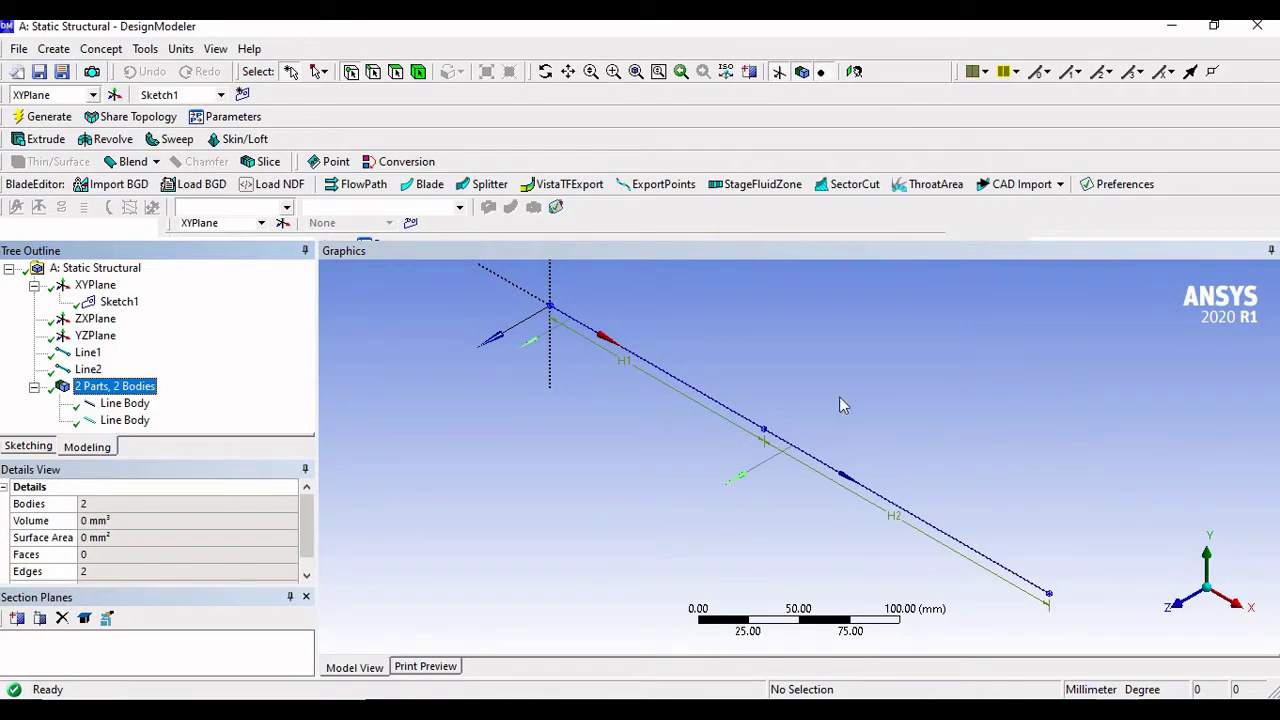
{"action": "left_click", "coordinate": [86, 354]}
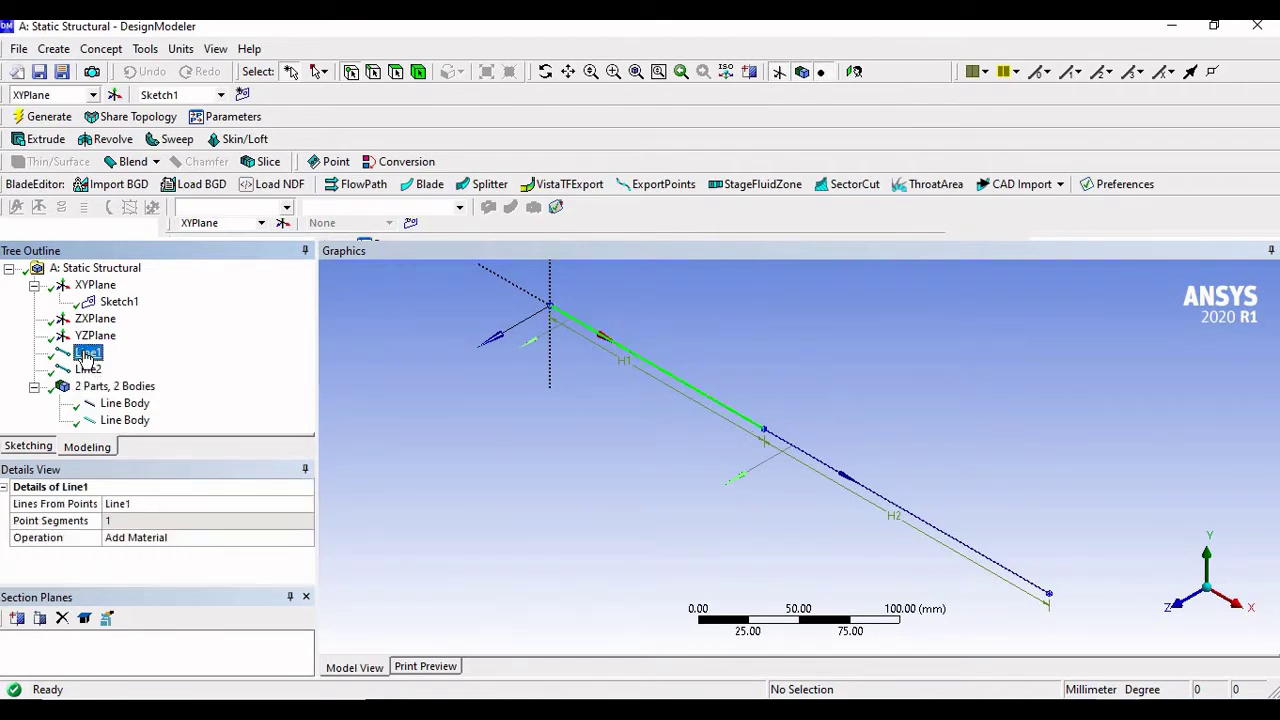
{"action": "left_click", "coordinate": [86, 370]}
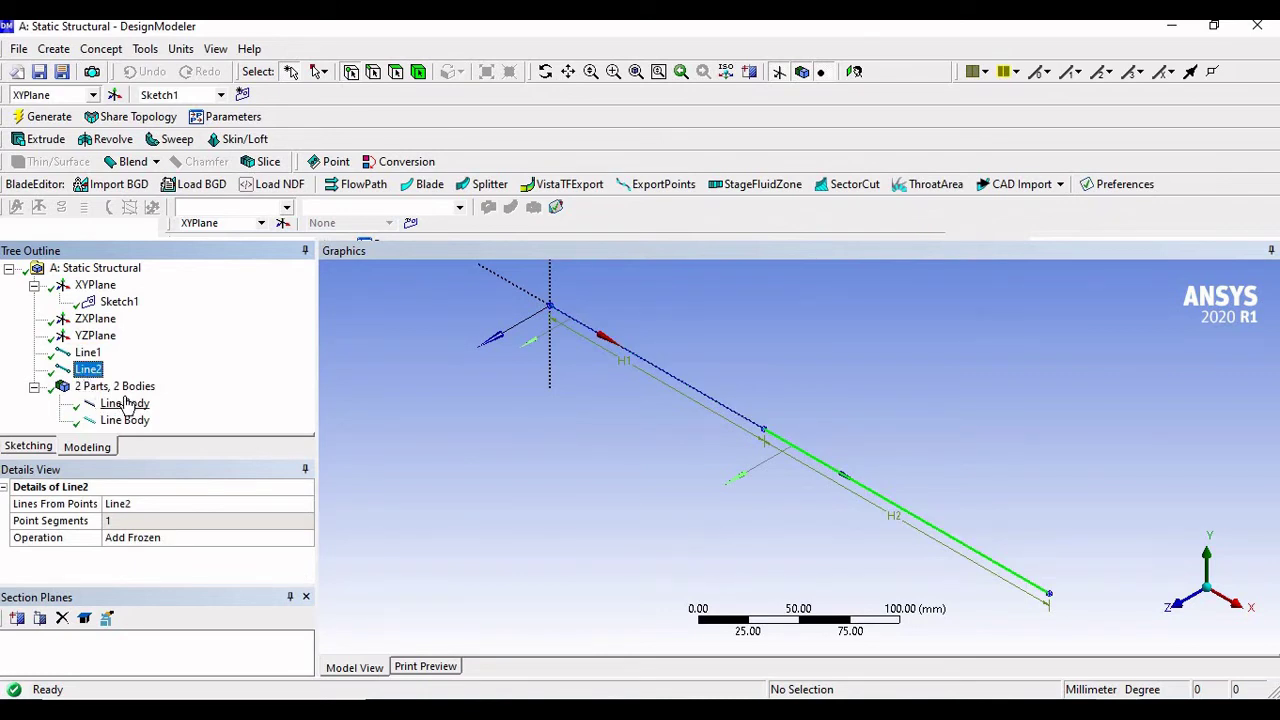
Combine both line bodies into one new multibody part with Form New Part and expand it in the model tree.
{"action": "left_click", "coordinate": [124, 403]}
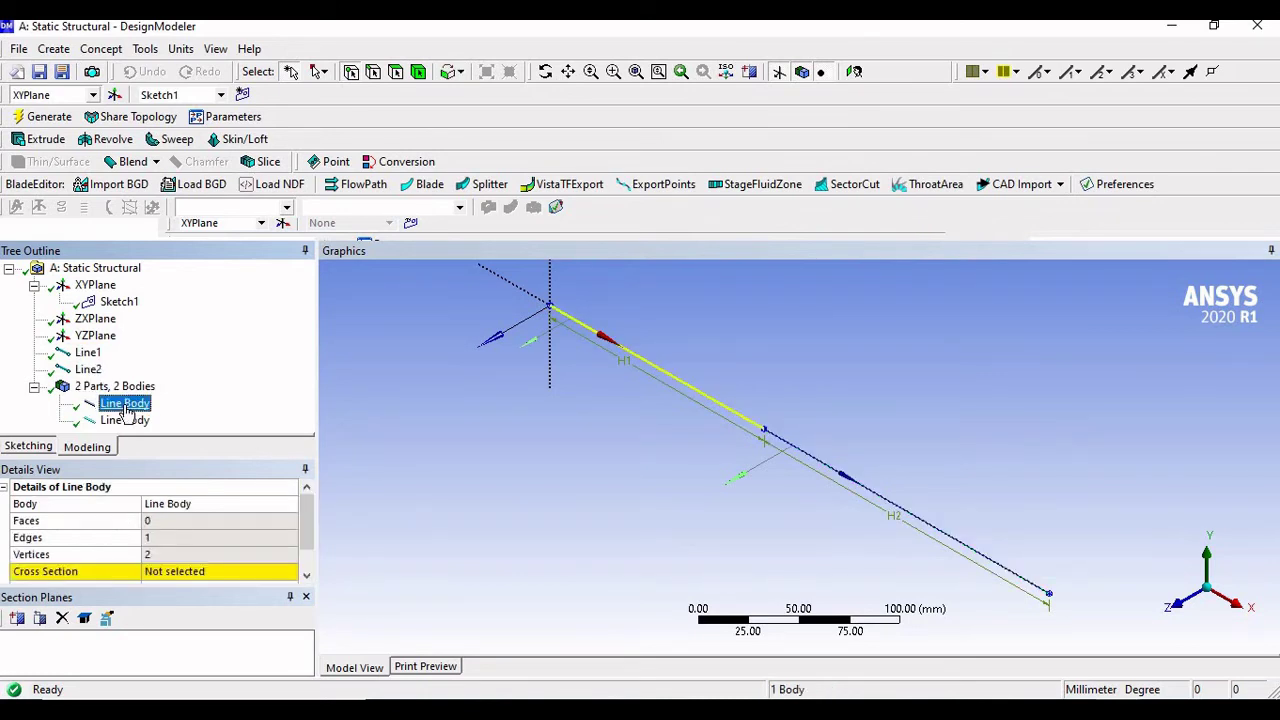
{"action": "left_click", "coordinate": [125, 420], "text": "ctrl"}
{"action": "right_click", "coordinate": [133, 422]}
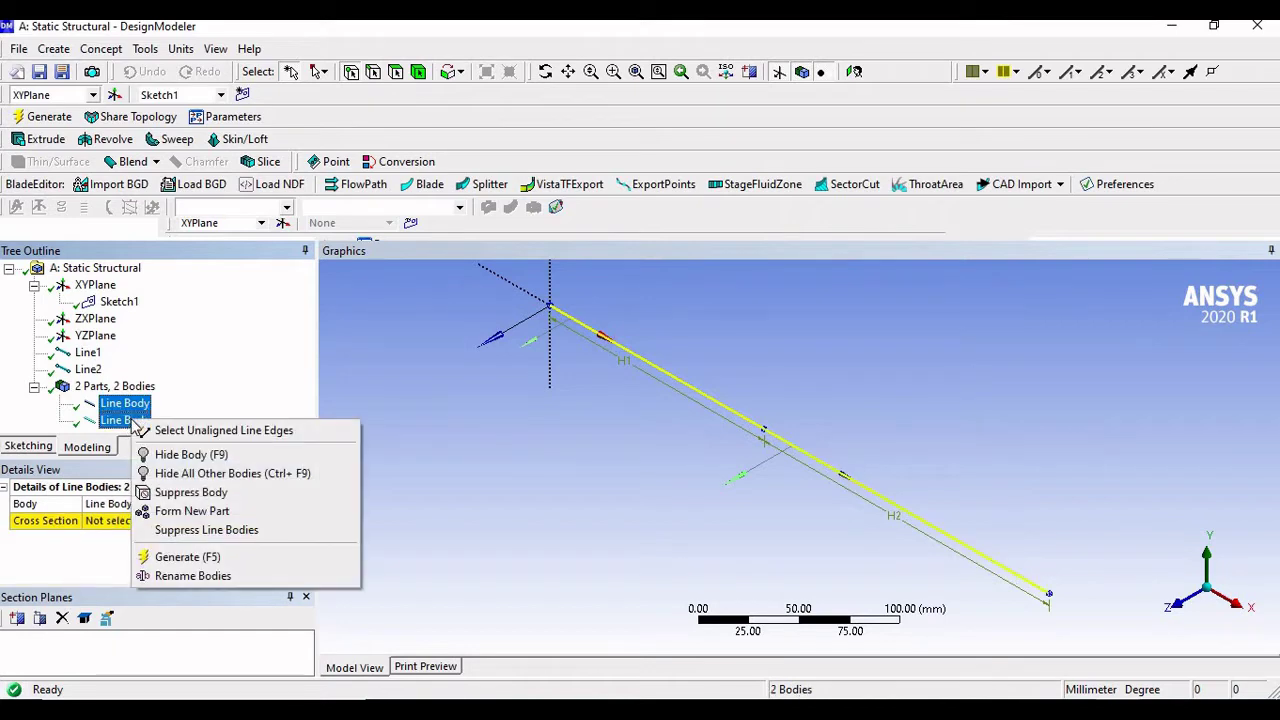
{"action": "left_click", "coordinate": [209, 512]}
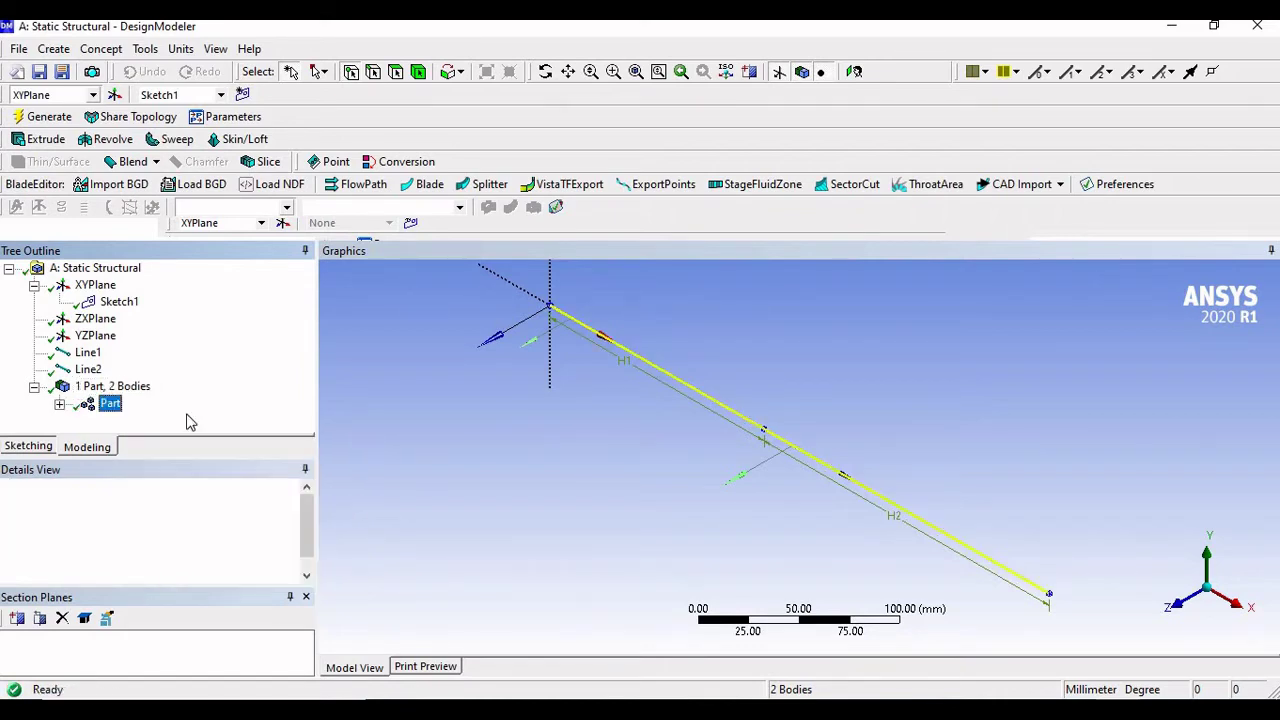
{"action": "left_click", "coordinate": [60, 405]}
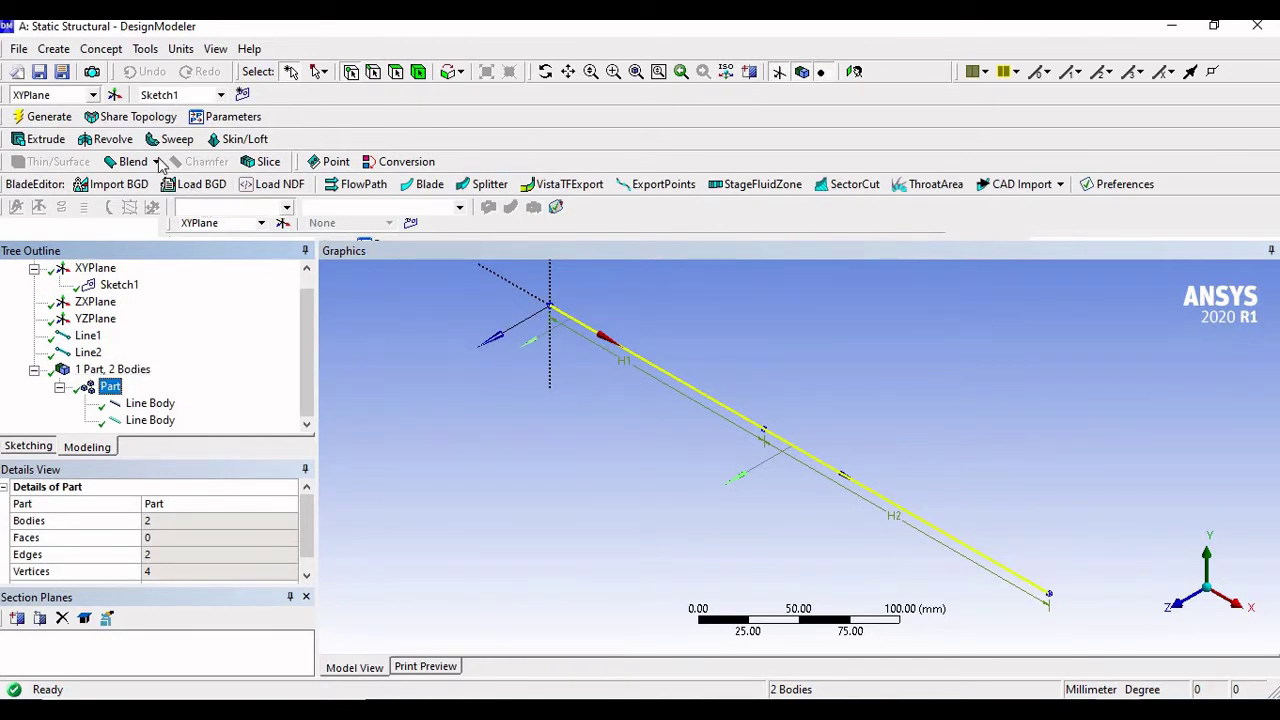
Create a rectangular cross section, check the section sizes in the Step Bar Analysis PDF, and set B and H to 30 mm.
{"action": "left_click", "coordinate": [102, 52]}
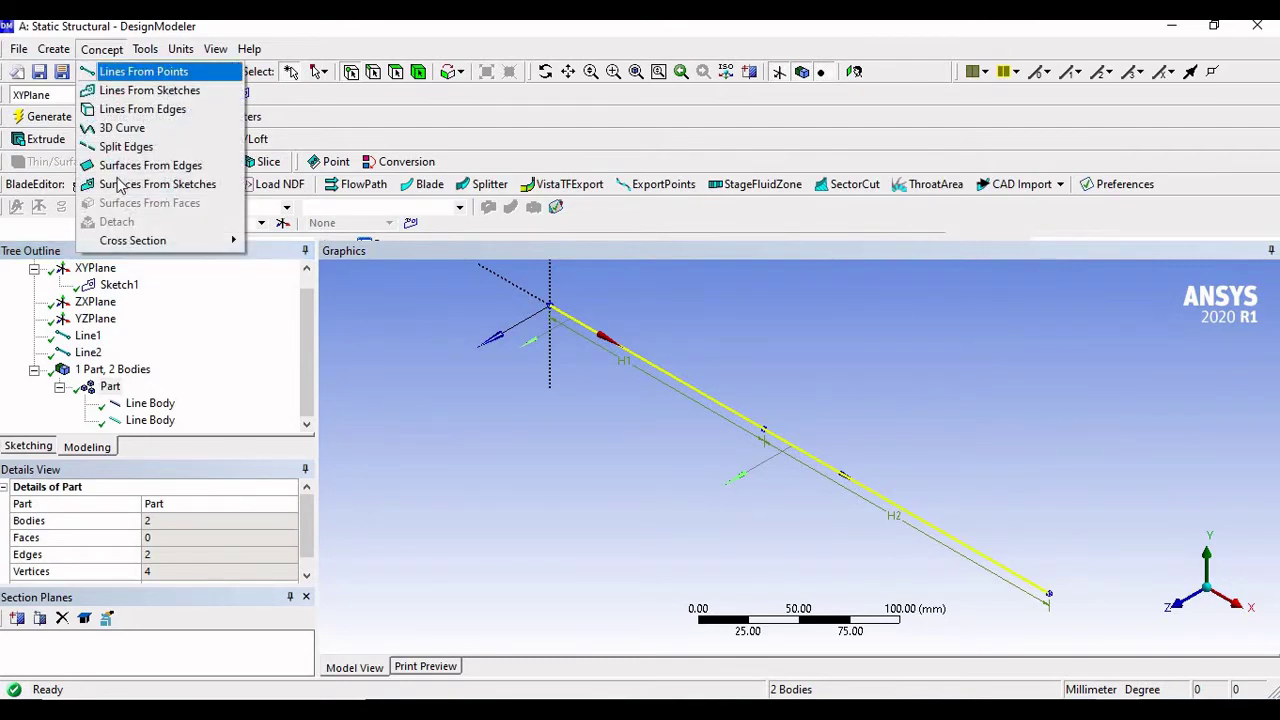
{"action": "mouse_move", "coordinate": [225, 240]}
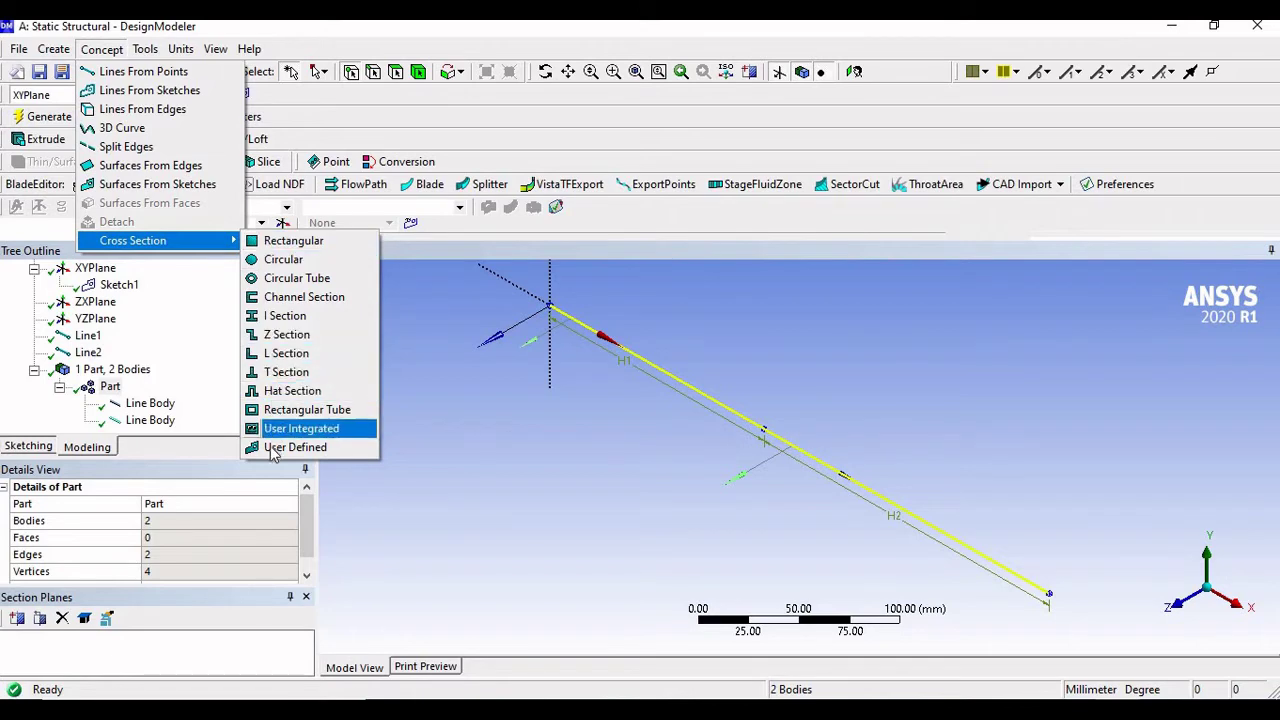
{"action": "left_click", "coordinate": [296, 246]}
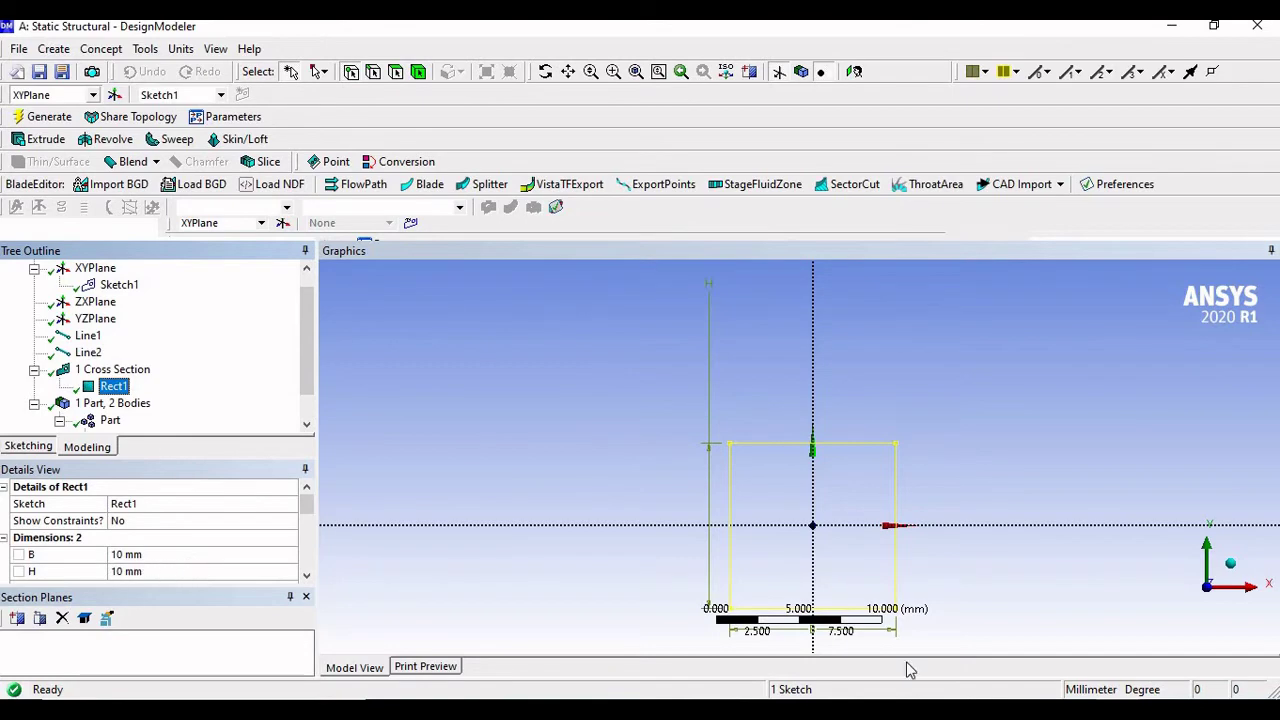
{"action": "key", "text": "alt+Tab"}
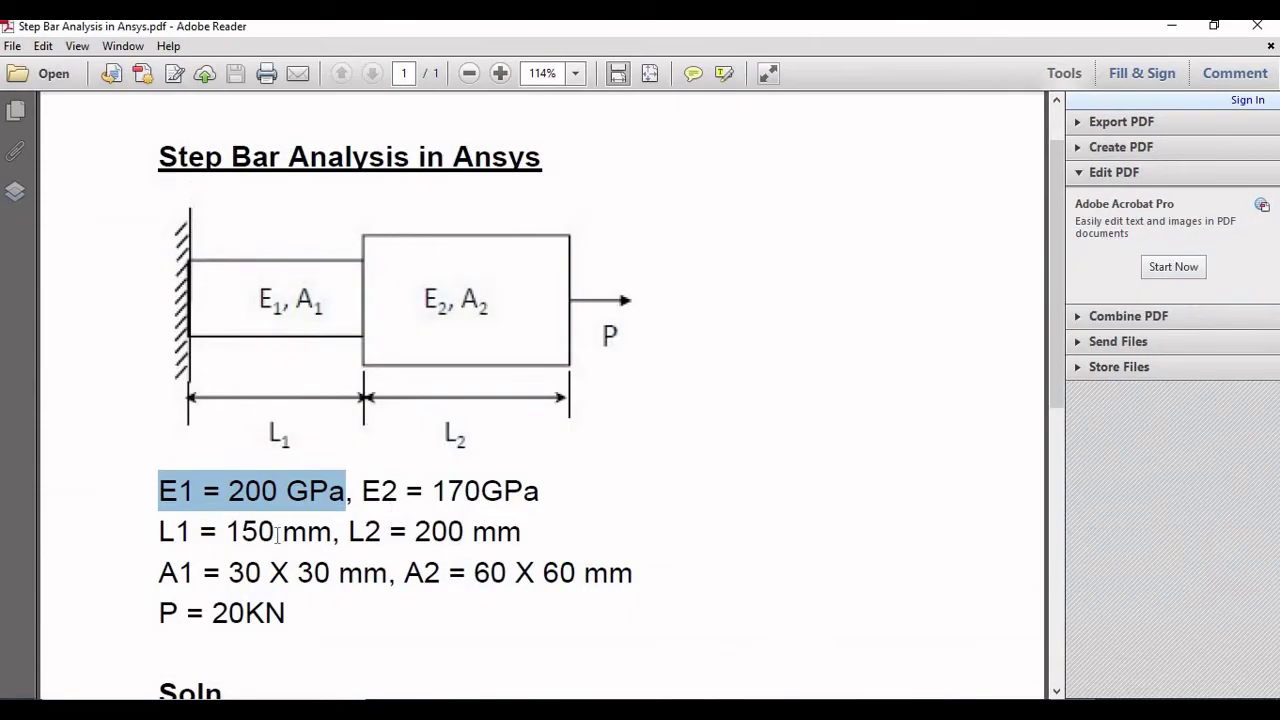
{"action": "key", "text": "alt+Tab"}
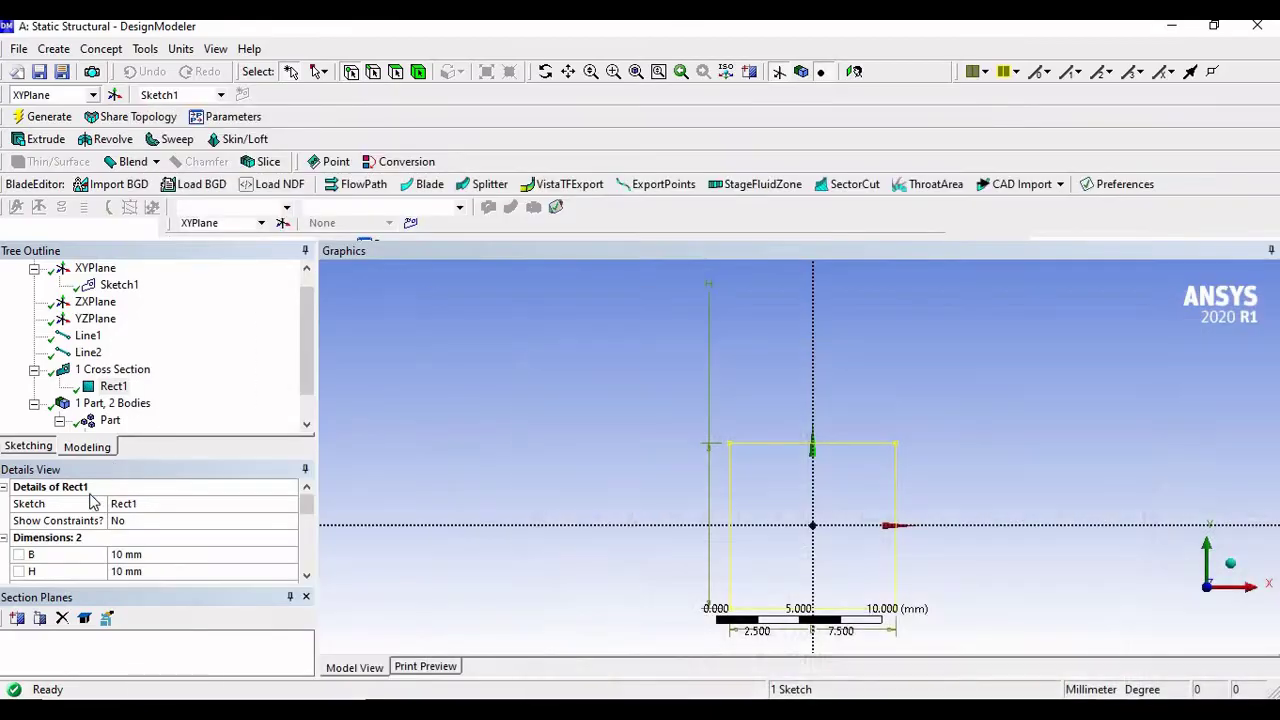
{"action": "left_click", "coordinate": [166, 556]}
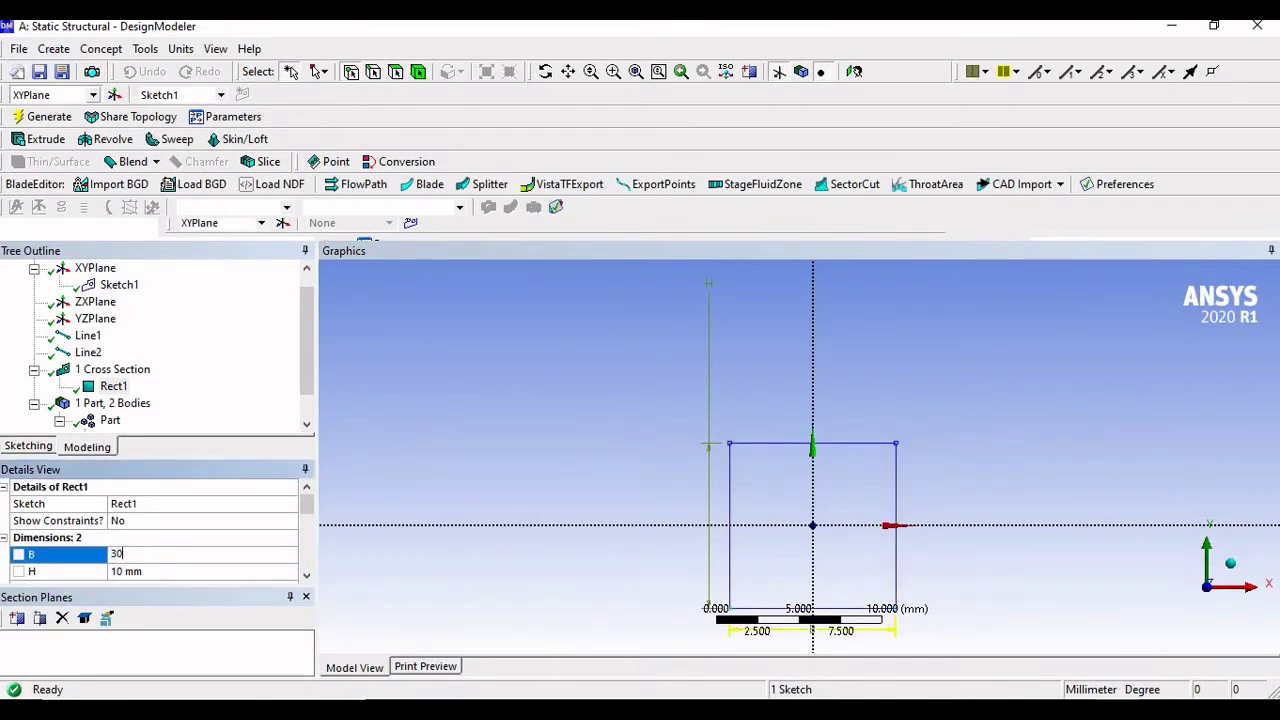
{"action": "left_click", "coordinate": [182, 571]}
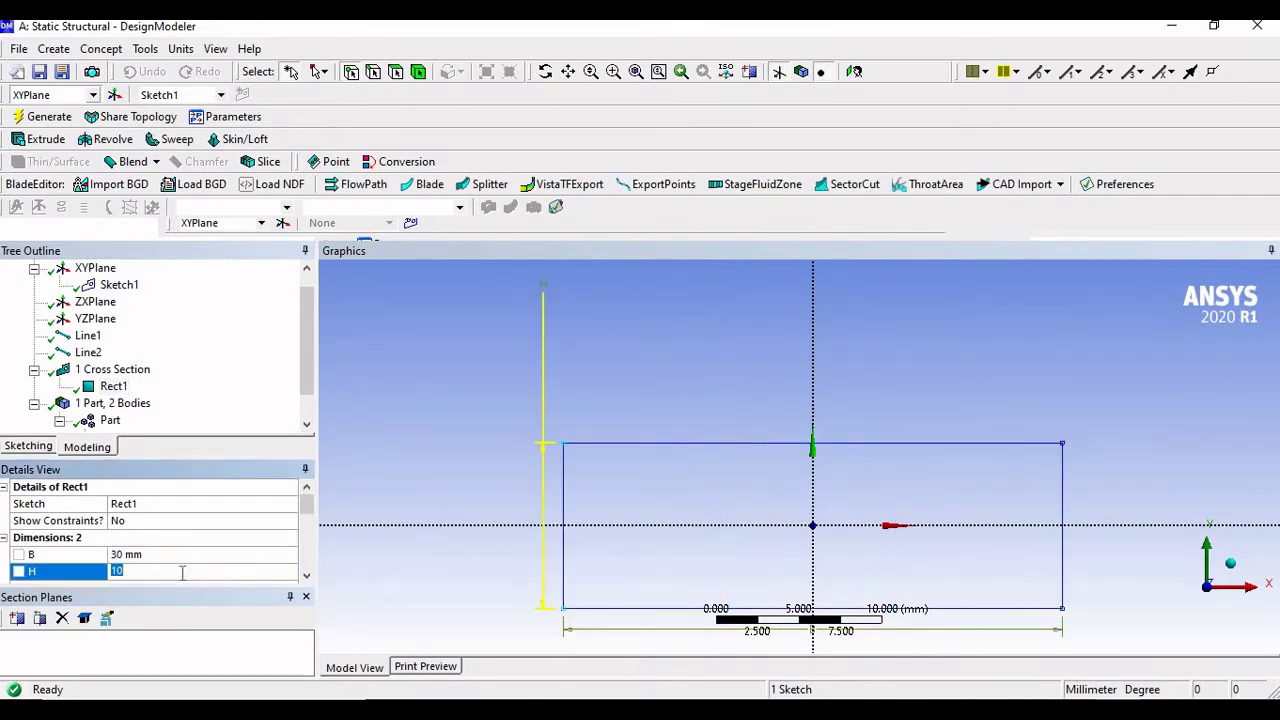
{"action": "key", "text": "Return"}
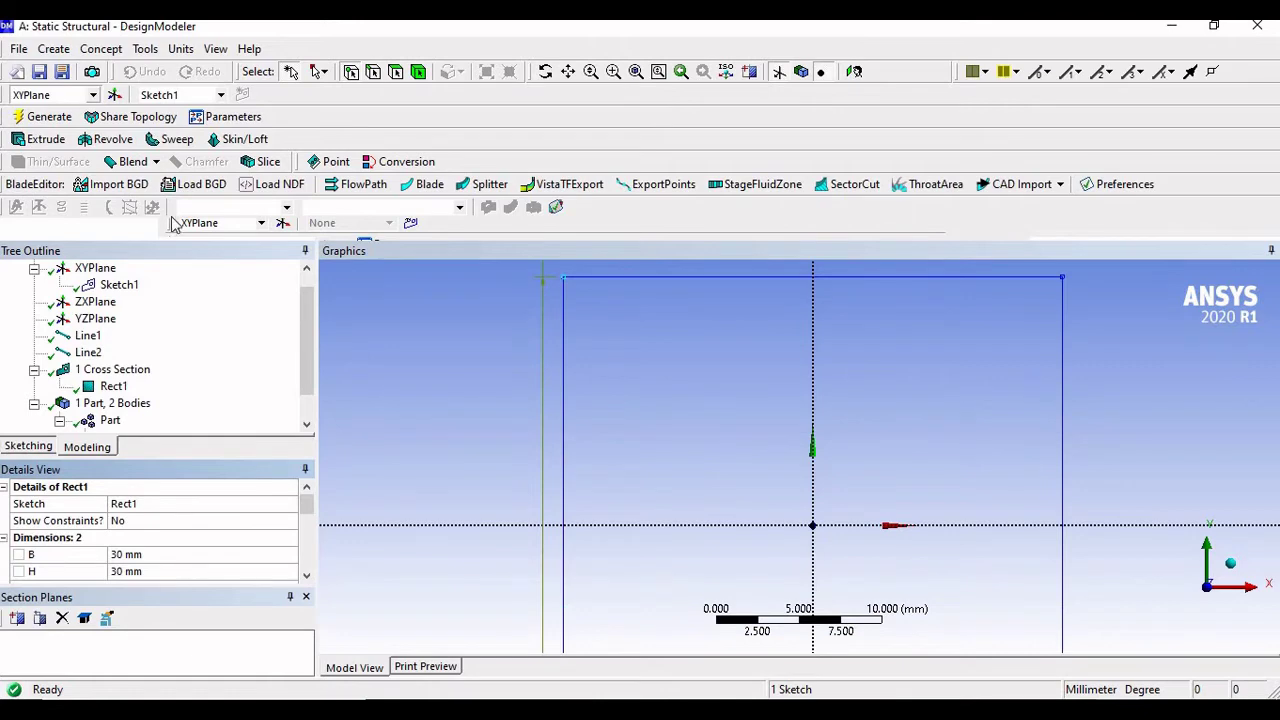
Create a second rectangular cross section and set both its B and H dimensions to 60 mm.
{"action": "left_click", "coordinate": [100, 49]}
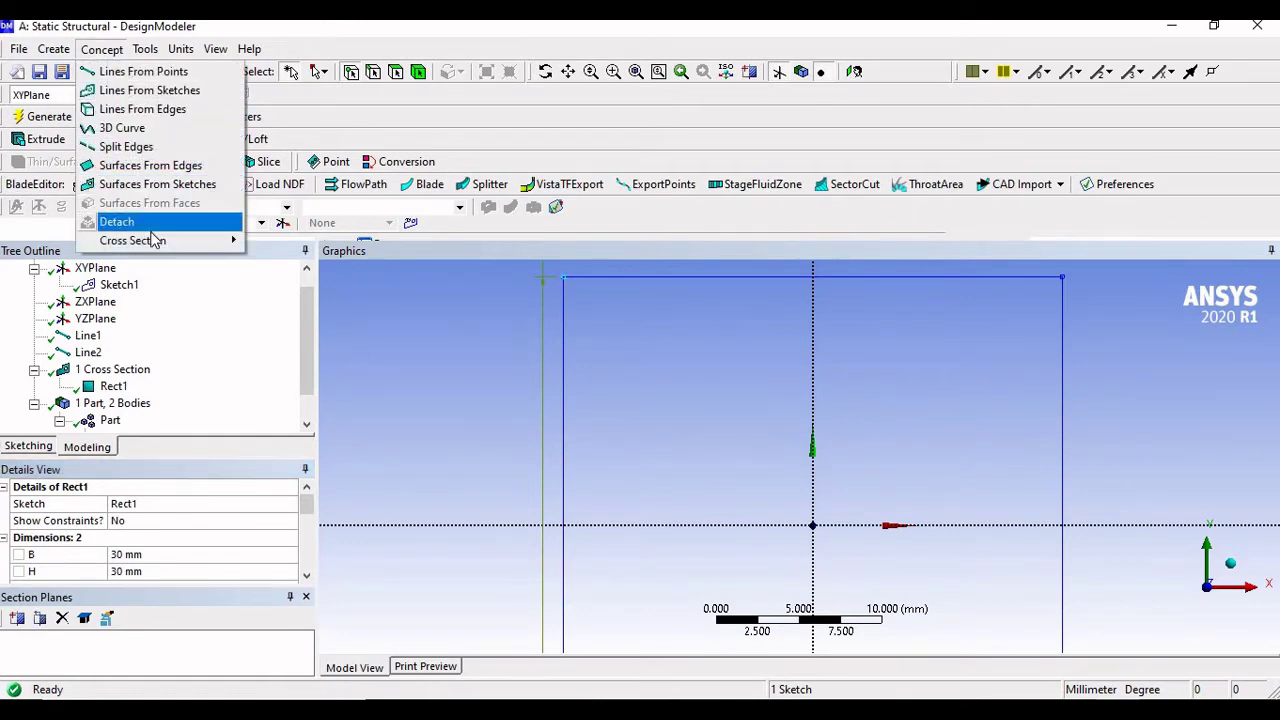
{"action": "mouse_move", "coordinate": [160, 240]}
{"action": "left_click", "coordinate": [270, 248]}
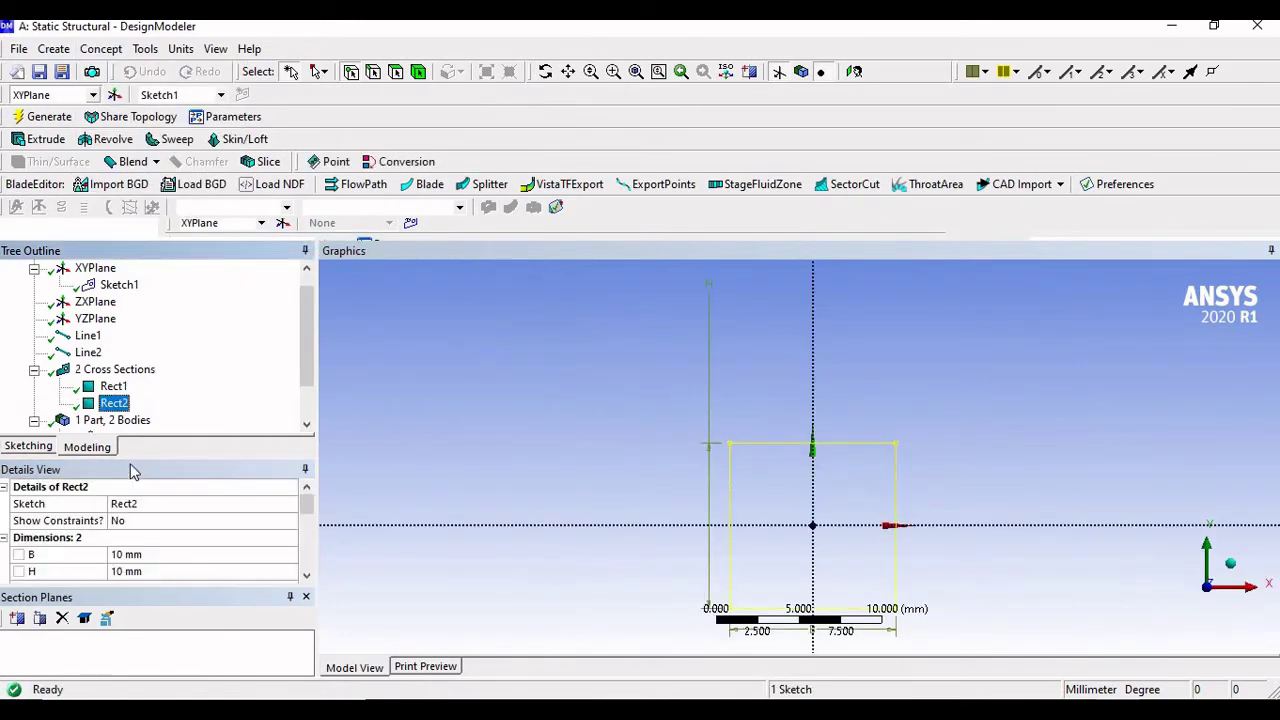
{"action": "left_click", "coordinate": [159, 553]}
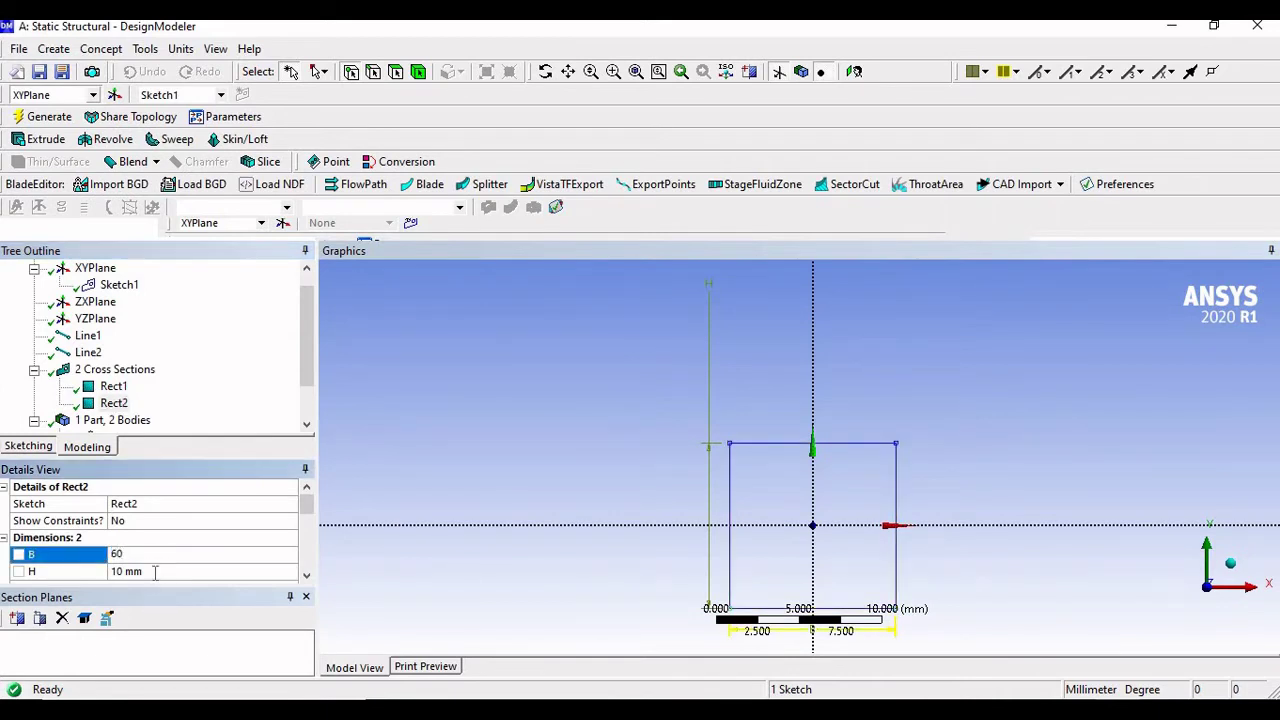
{"action": "left_click", "coordinate": [155, 571]}
{"action": "key", "text": "Return"}
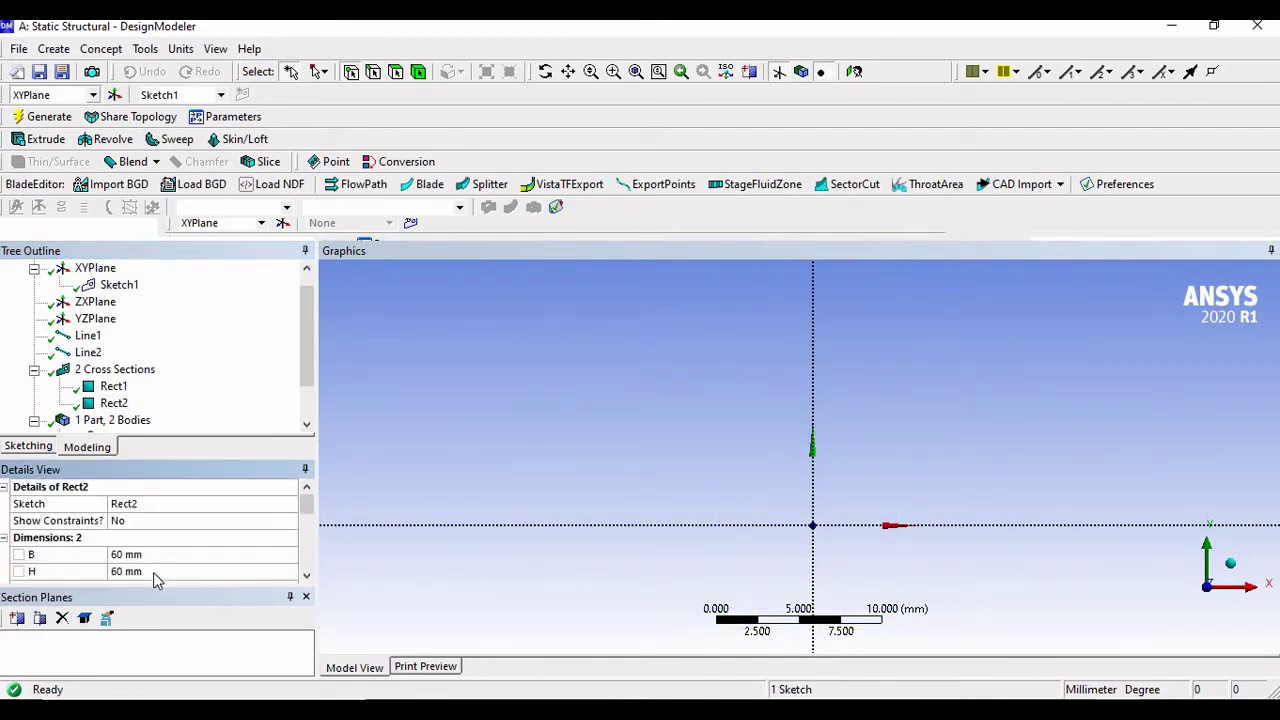
Assign the Rect1 cross section to the first line body, the 150 mm segment starting at the origin.
{"action": "scroll", "coordinate": [313, 336], "scroll_direction": "down", "scroll_amount": 1}
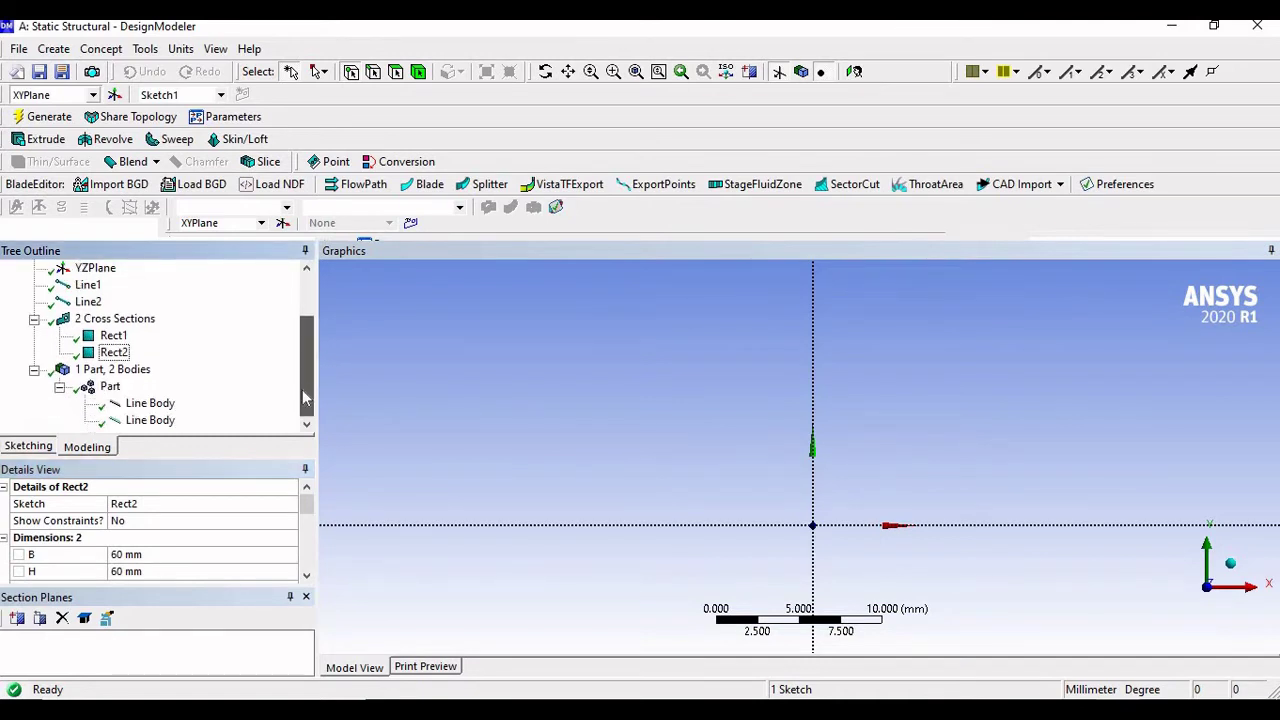
{"action": "left_click", "coordinate": [147, 405]}
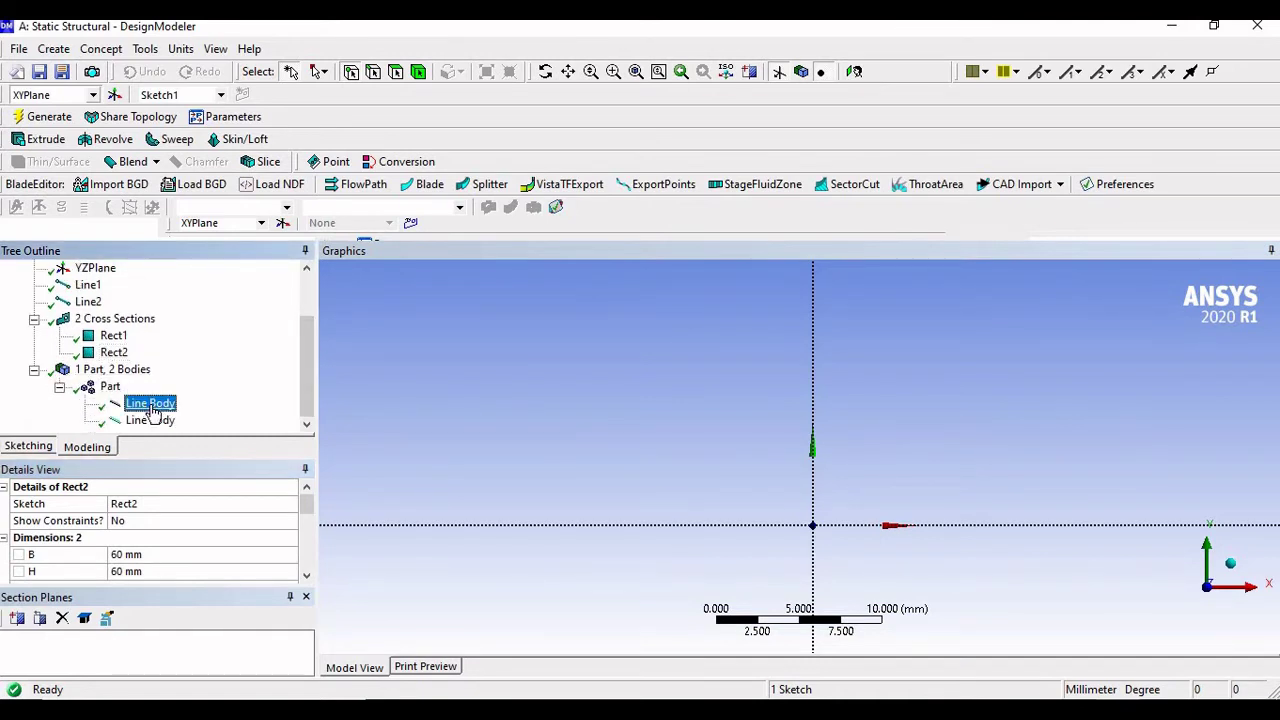
{"action": "left_click_drag", "start_coordinate": [305, 510], "coordinate": [178, 546]}
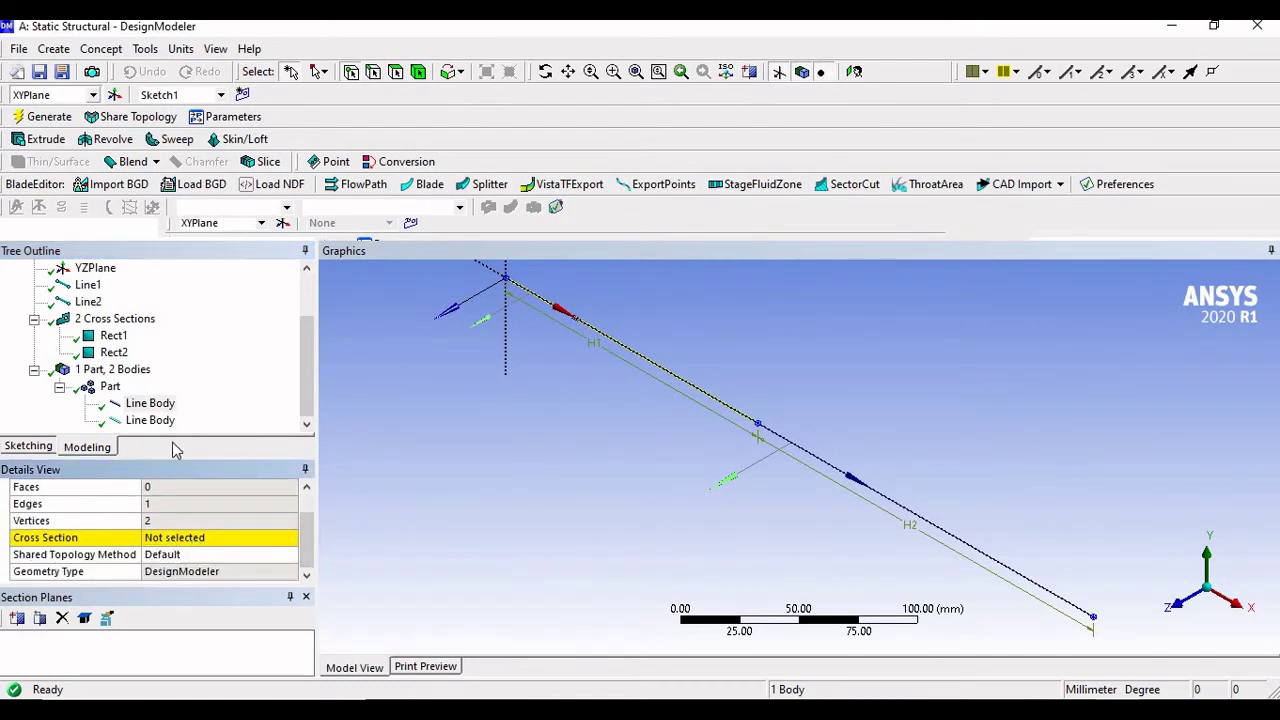
{"action": "left_click", "coordinate": [222, 539]}
{"action": "left_click", "coordinate": [289, 540]}
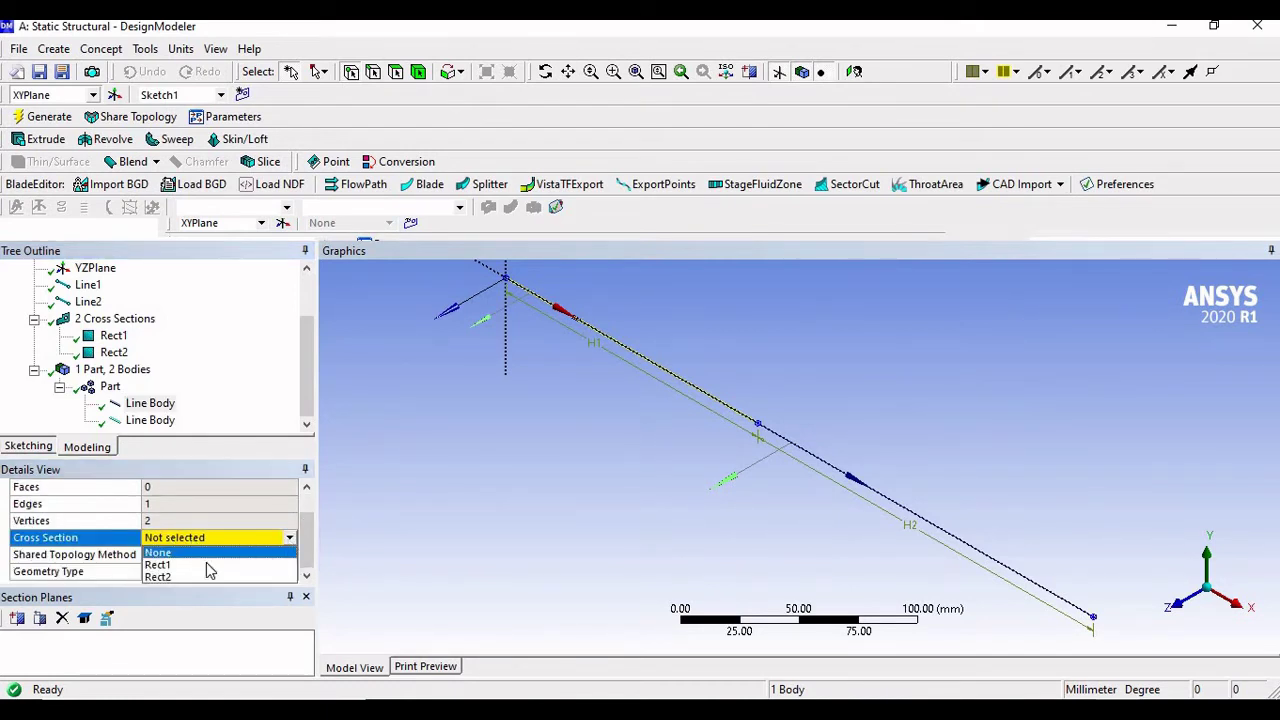
{"action": "left_click", "coordinate": [196, 566]}
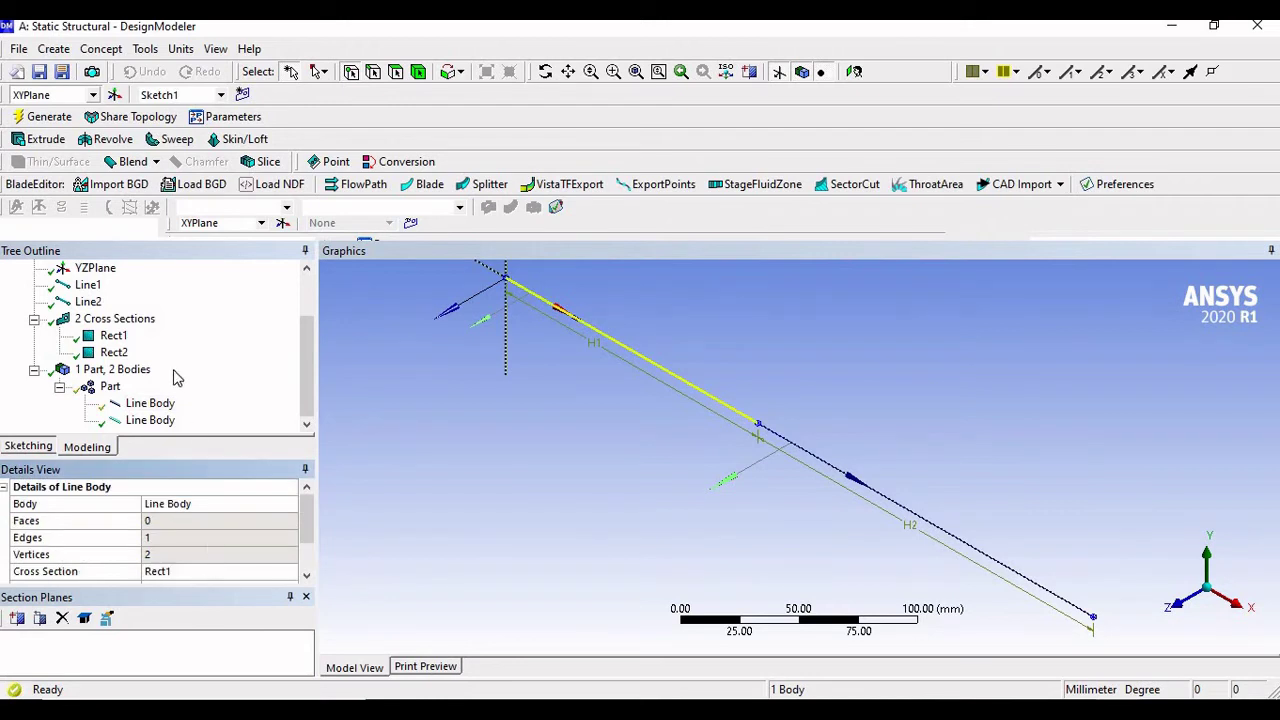
Assign the Rect2 cross section to the second line body and regenerate the model.
{"action": "left_click", "coordinate": [150, 420]}
{"action": "left_click", "coordinate": [306, 539]}
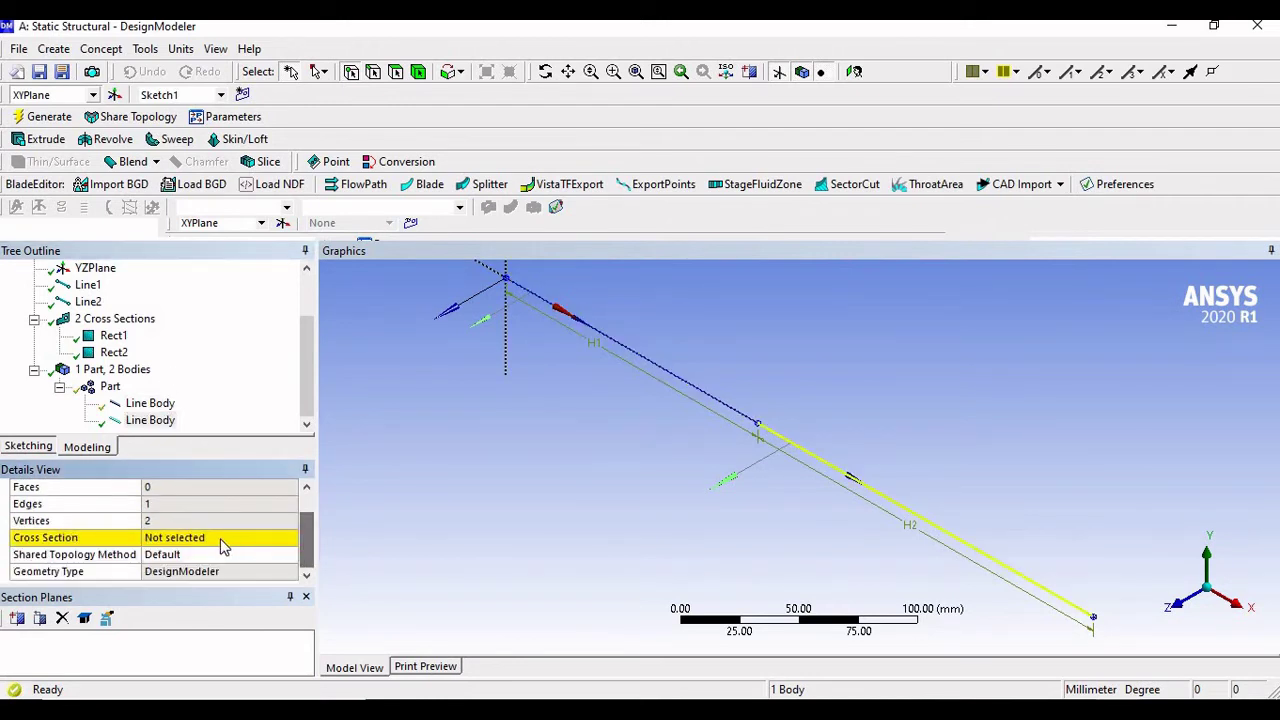
{"action": "left_click", "coordinate": [222, 540]}
{"action": "left_click", "coordinate": [289, 538]}
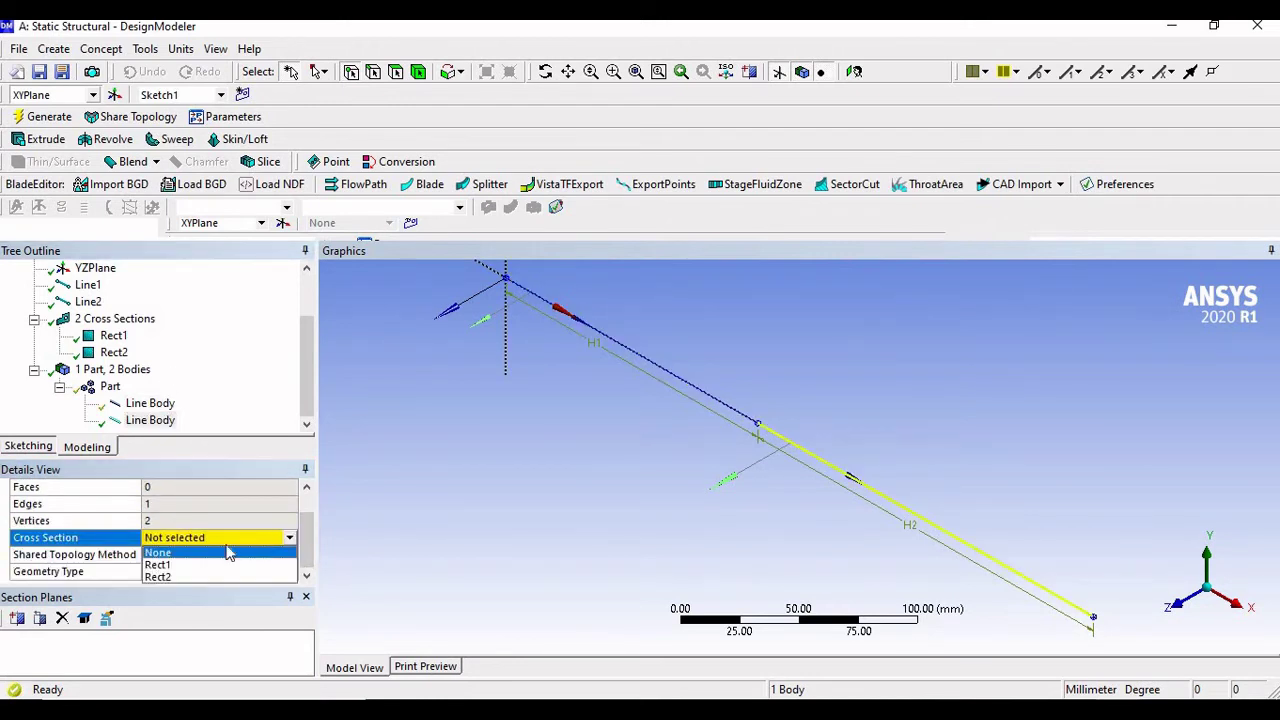
{"action": "left_click", "coordinate": [171, 577]}
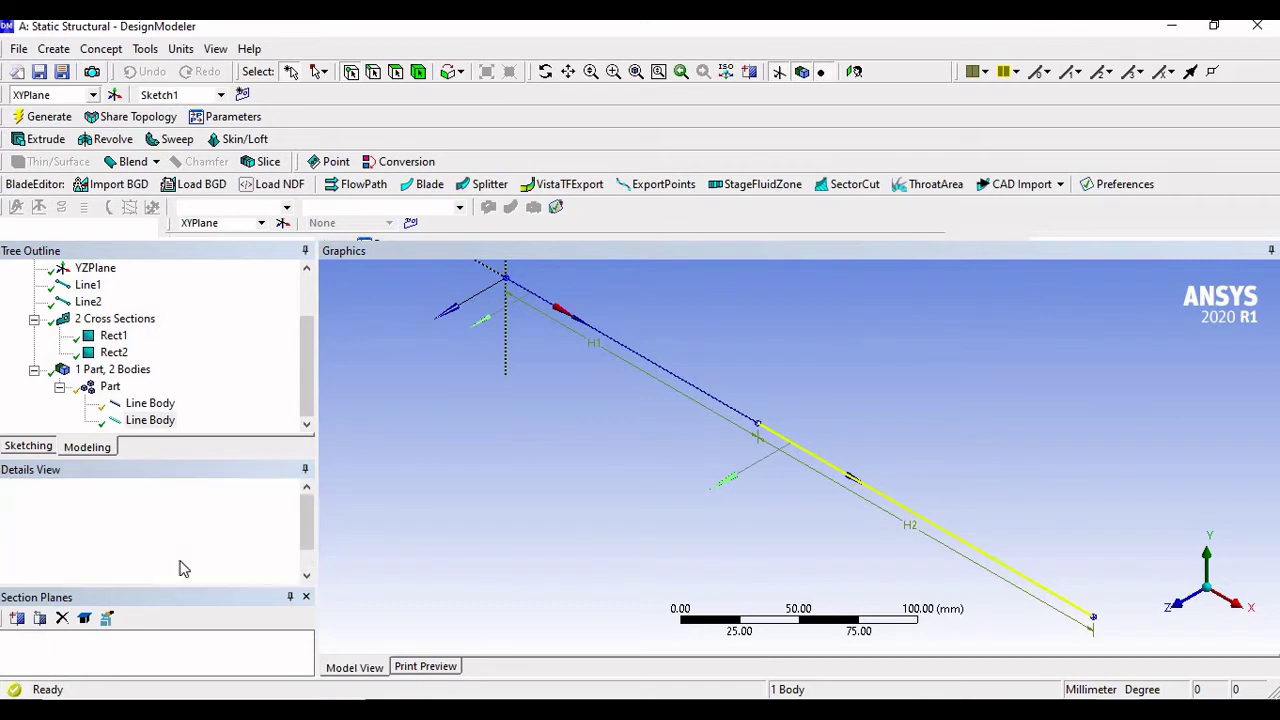
{"action": "left_click", "coordinate": [35, 118]}
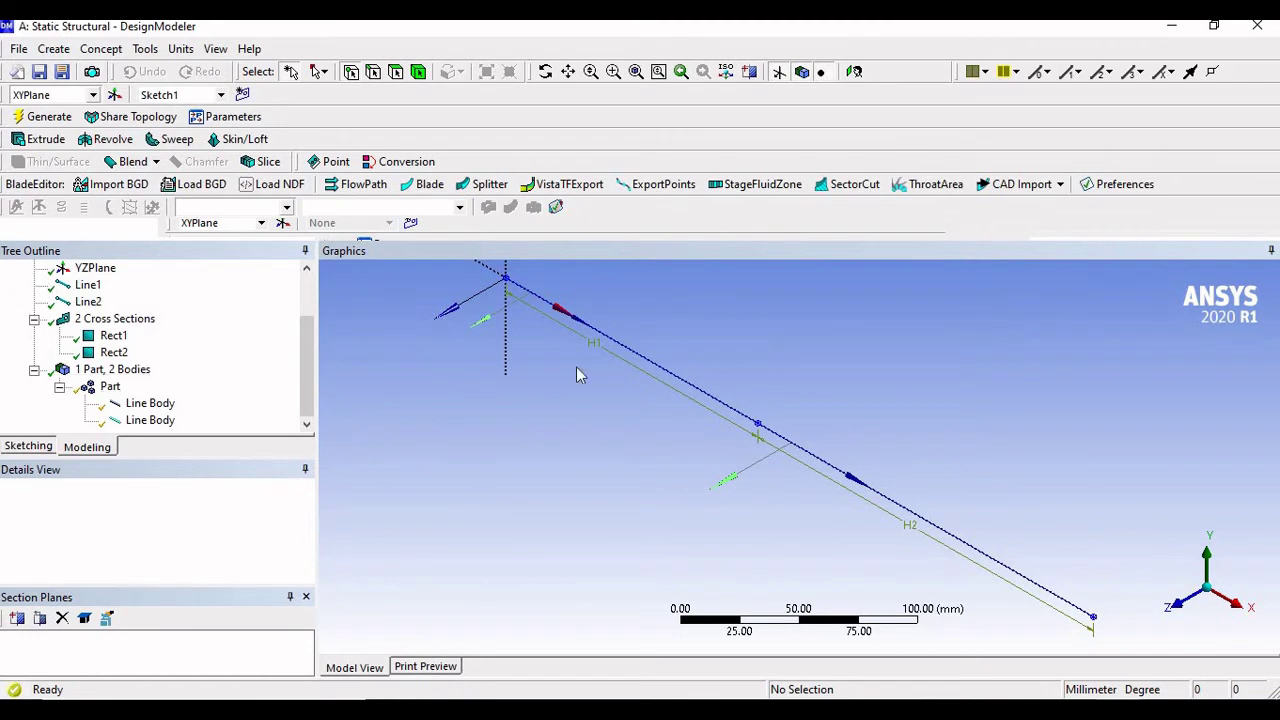
Turn on the Cross Section Solids display and inspect the stepped bar in 3D.
{"action": "scroll", "coordinate": [540, 408], "scroll_direction": "down", "scroll_amount": 3}
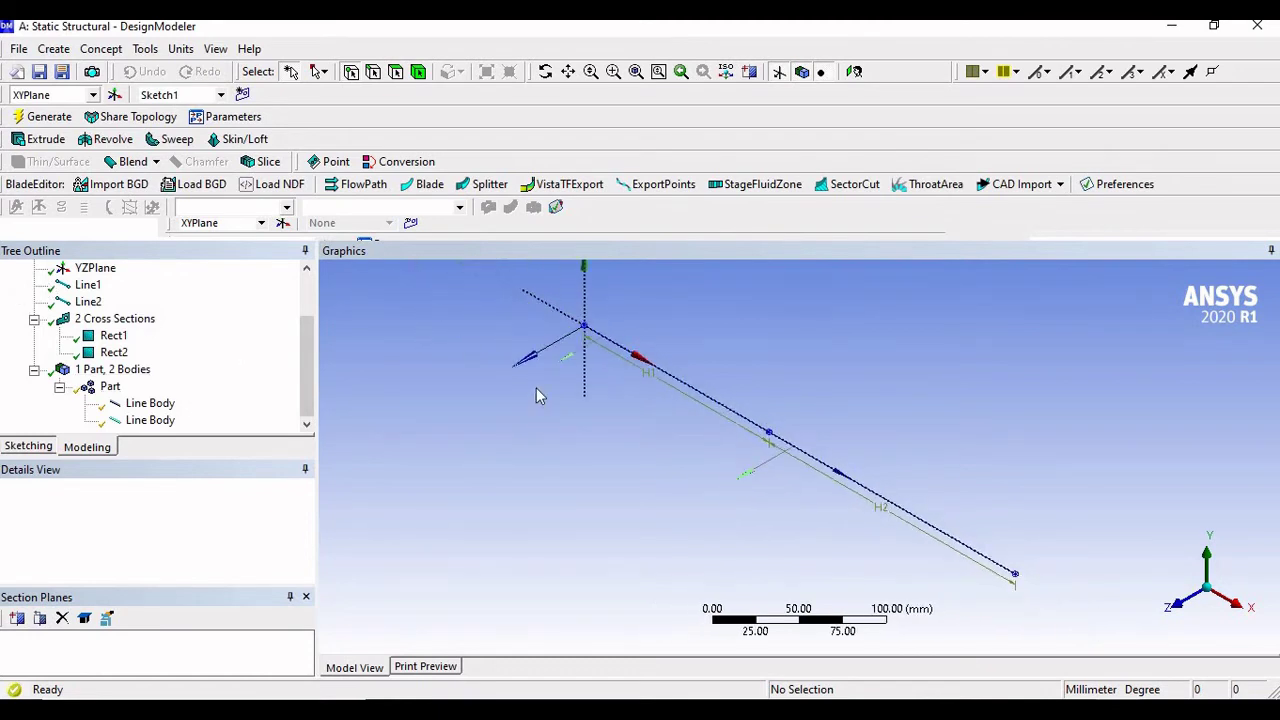
{"action": "left_click", "coordinate": [216, 49]}
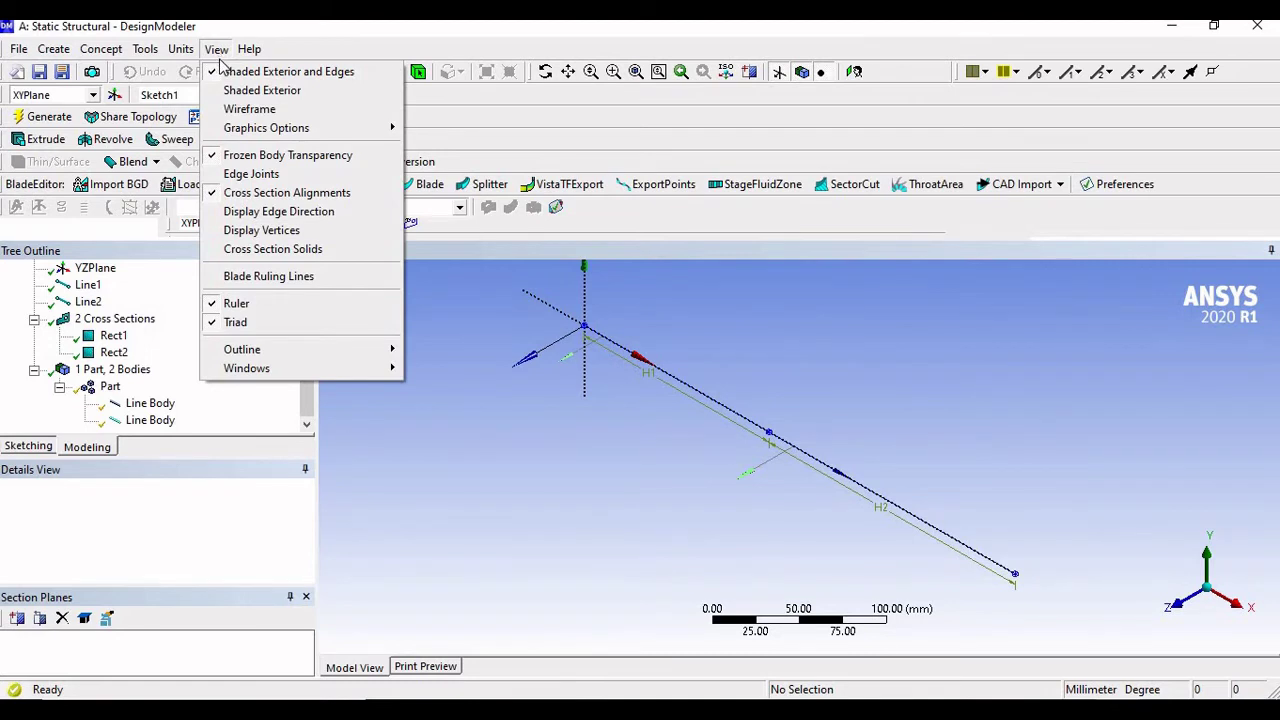
{"action": "left_click", "coordinate": [285, 250]}
{"action": "middle_click_drag", "start_coordinate": [694, 580], "coordinate": [794, 549]}
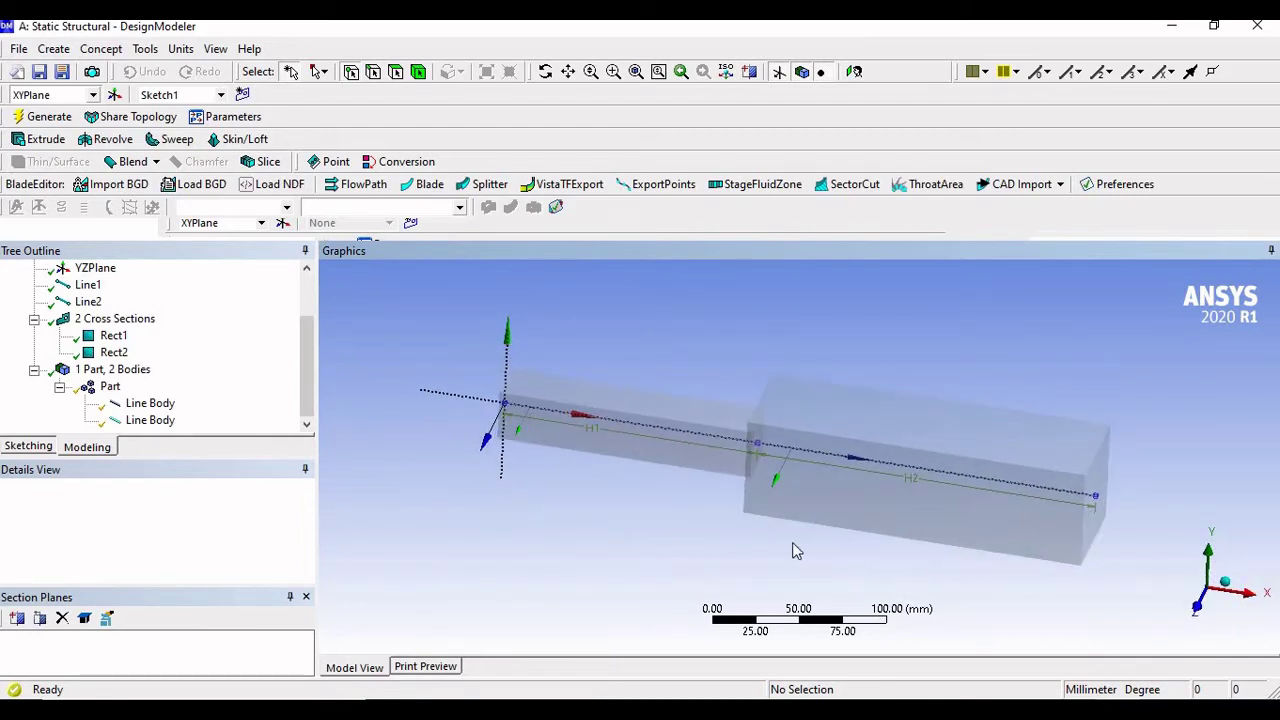
Close DesignModeler and open the Static Structural system's Model in a maximized Mechanical window.
{"action": "left_click", "coordinate": [18, 49]}
{"action": "left_click", "coordinate": [86, 378]}
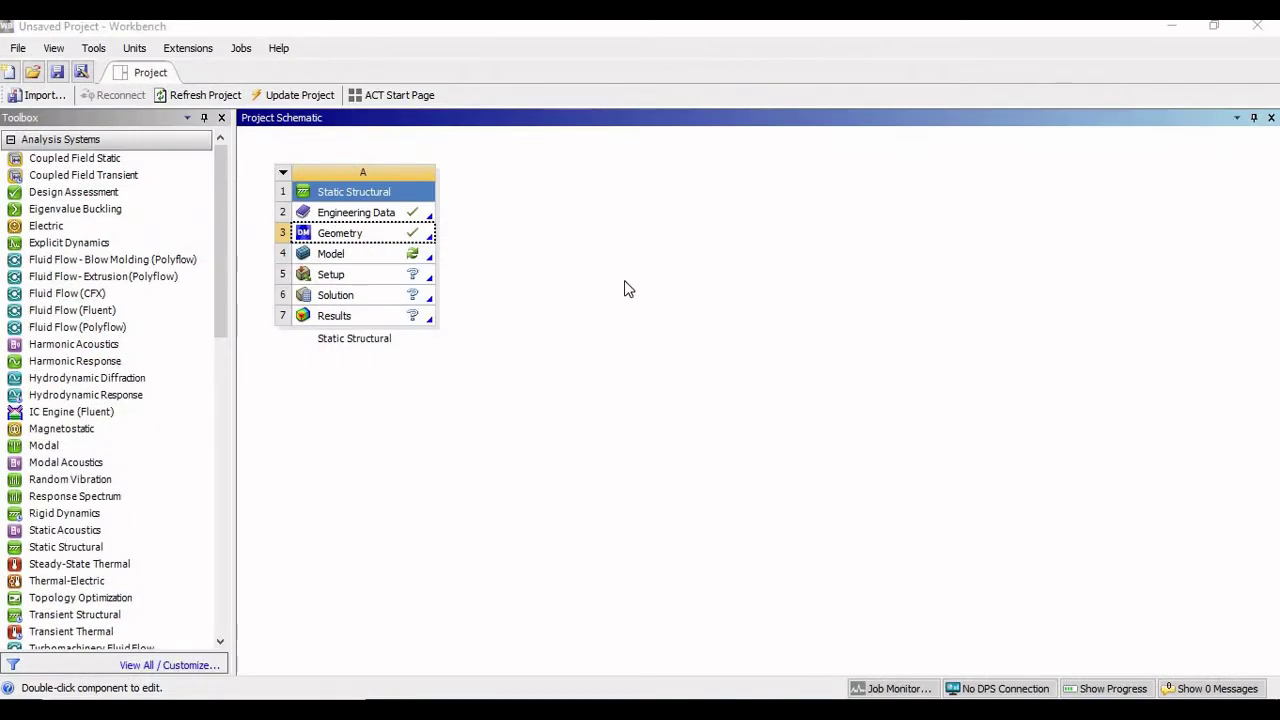
{"action": "double_click", "coordinate": [330, 256]}
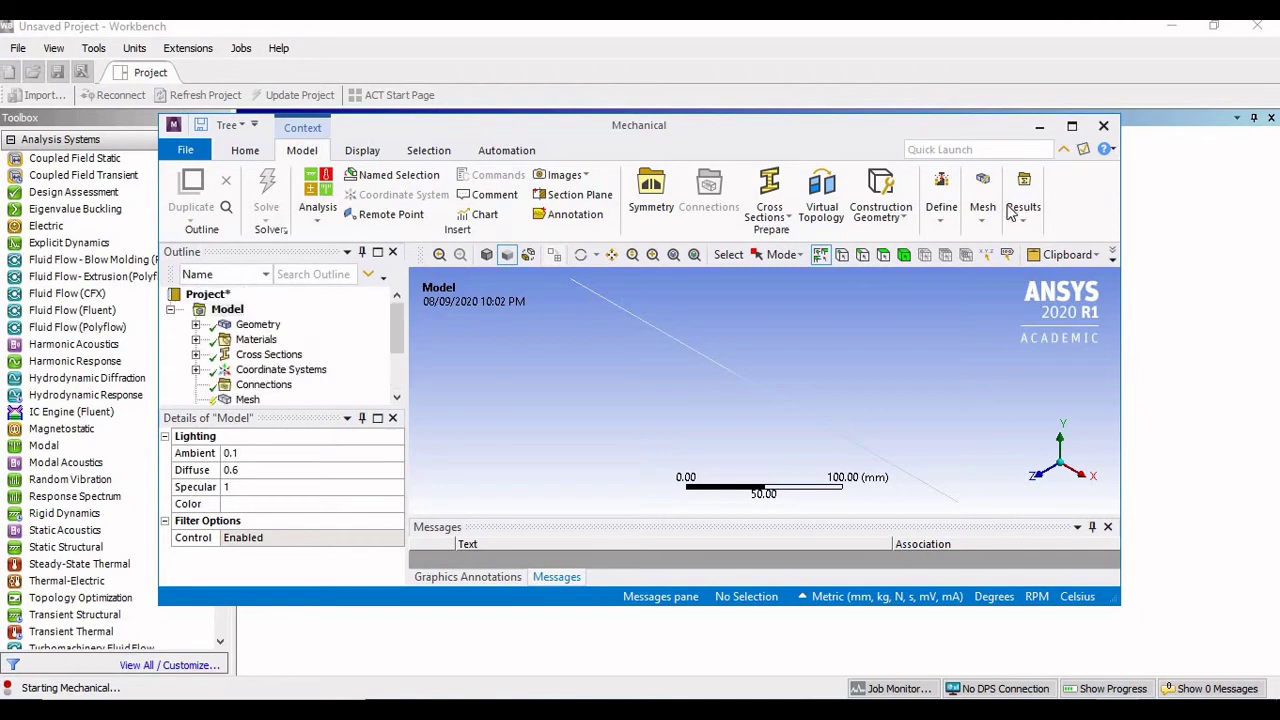
{"action": "left_click", "coordinate": [1070, 128]}
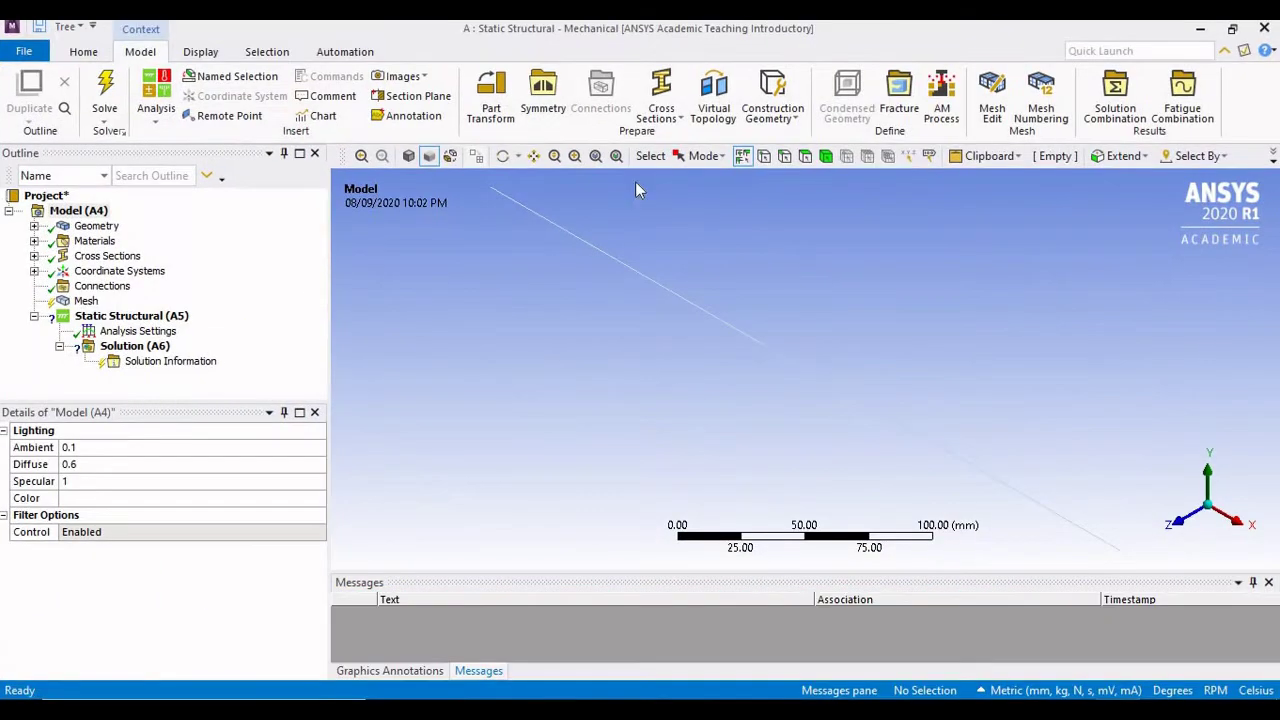
Expand the geometry down to its line bodies and assign custom material to the first line body.
{"action": "left_click", "coordinate": [35, 226]}
{"action": "left_click", "coordinate": [60, 241]}
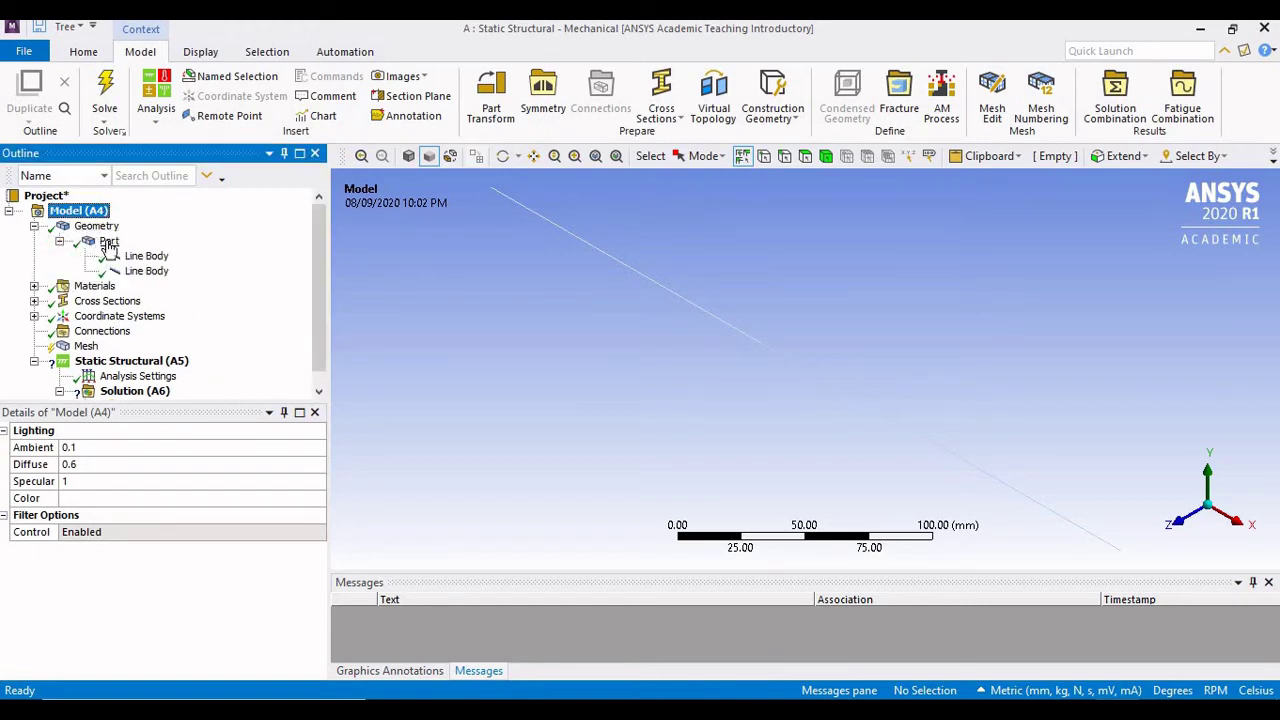
{"action": "left_click", "coordinate": [146, 256]}
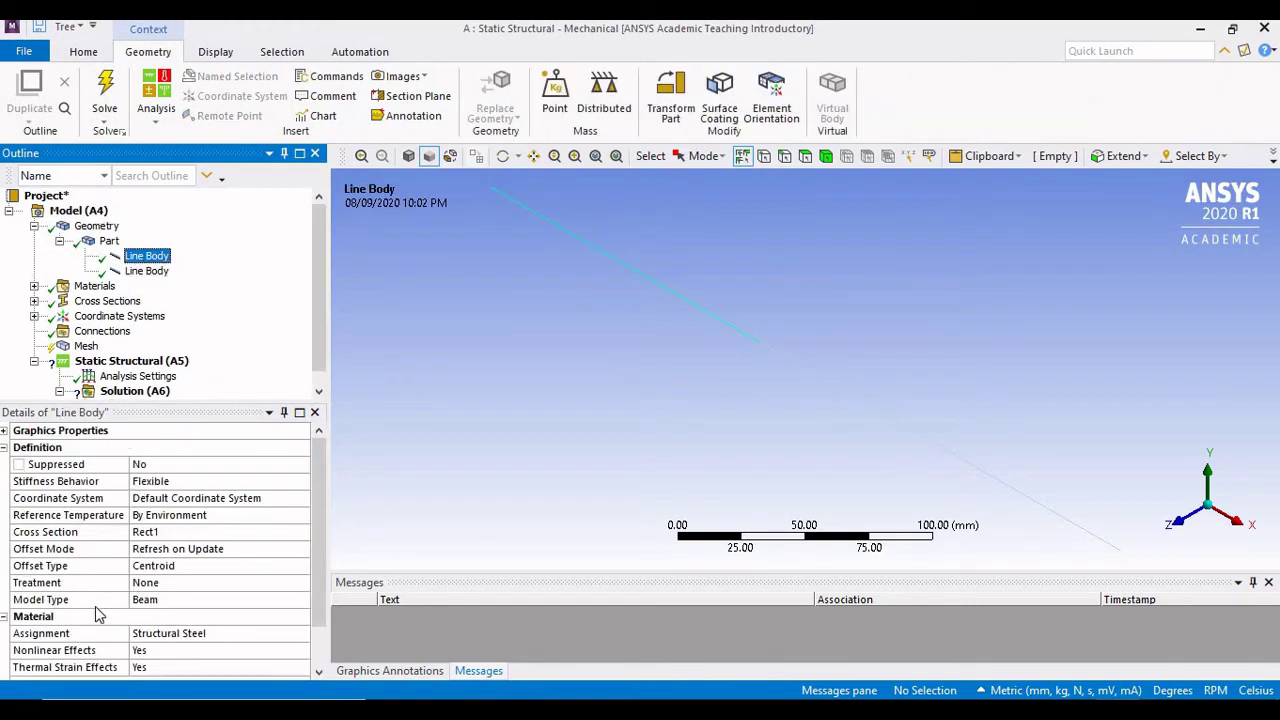
{"action": "left_click", "coordinate": [295, 636]}
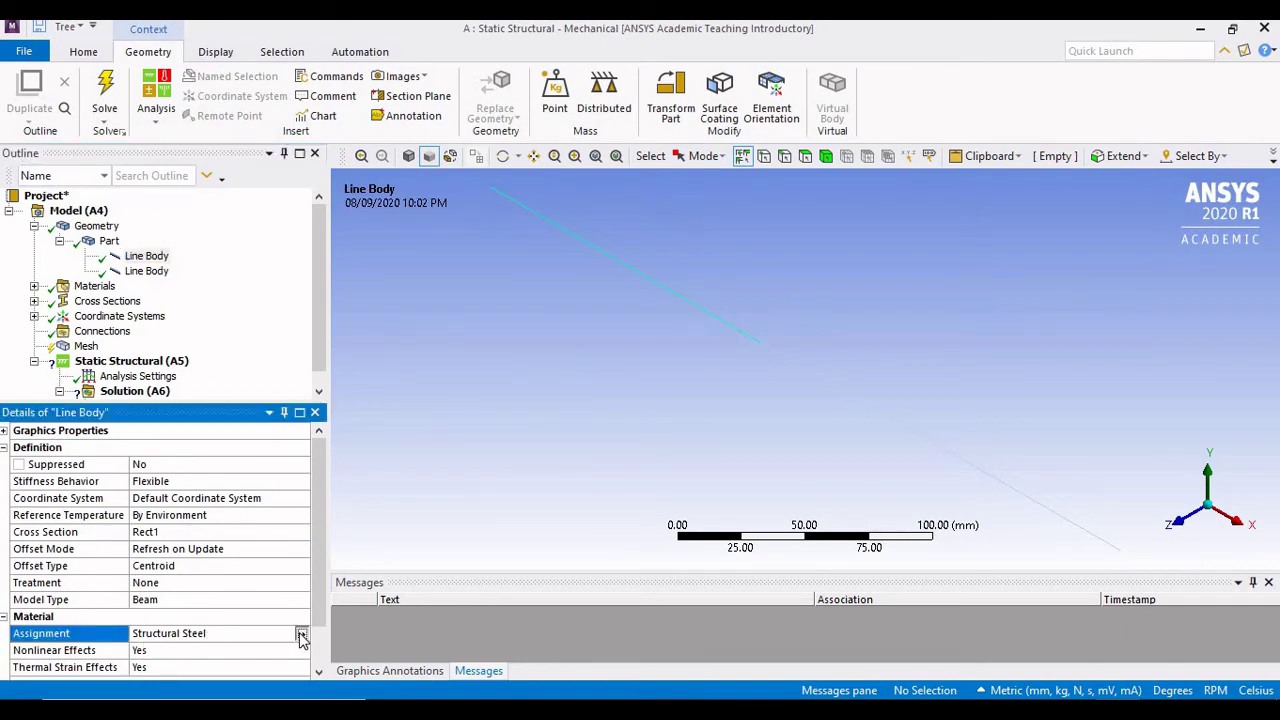
{"action": "left_click", "coordinate": [301, 634]}
{"action": "left_click", "coordinate": [386, 423]}
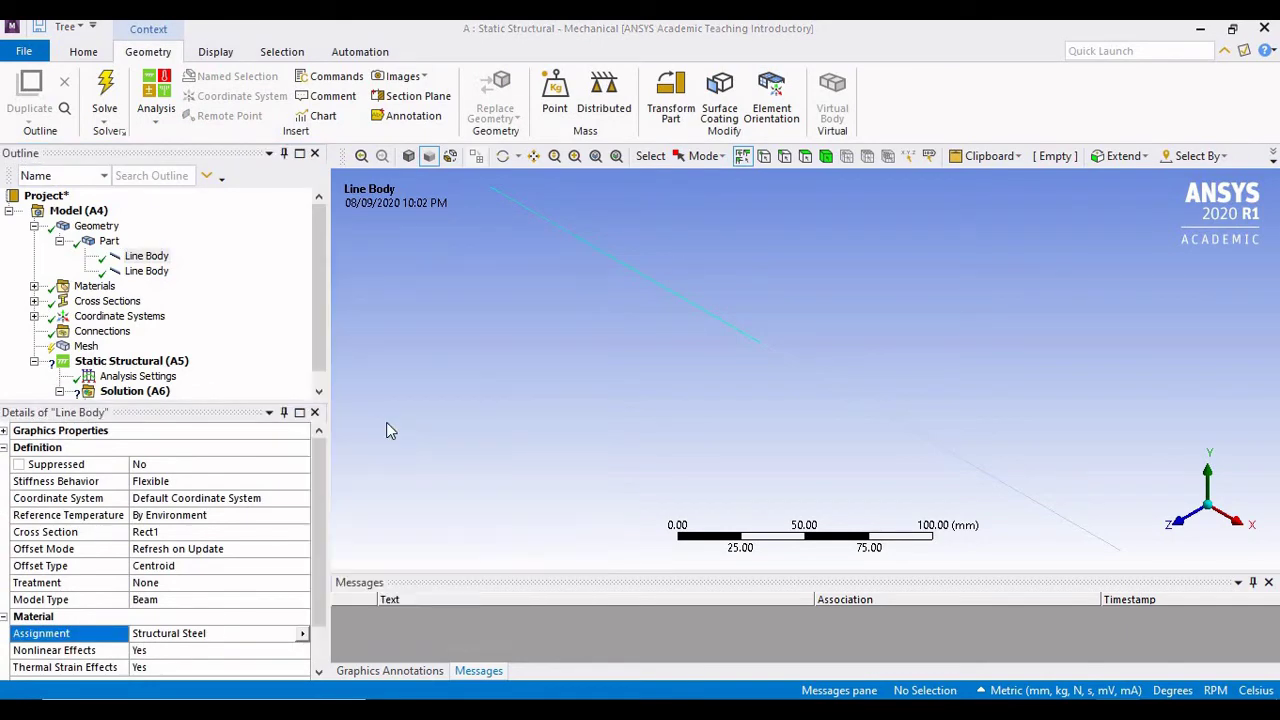
Assign custom material 1 to the second line body and check the material assignments of both bodies.
{"action": "left_click", "coordinate": [146, 271]}
{"action": "left_click", "coordinate": [160, 634]}
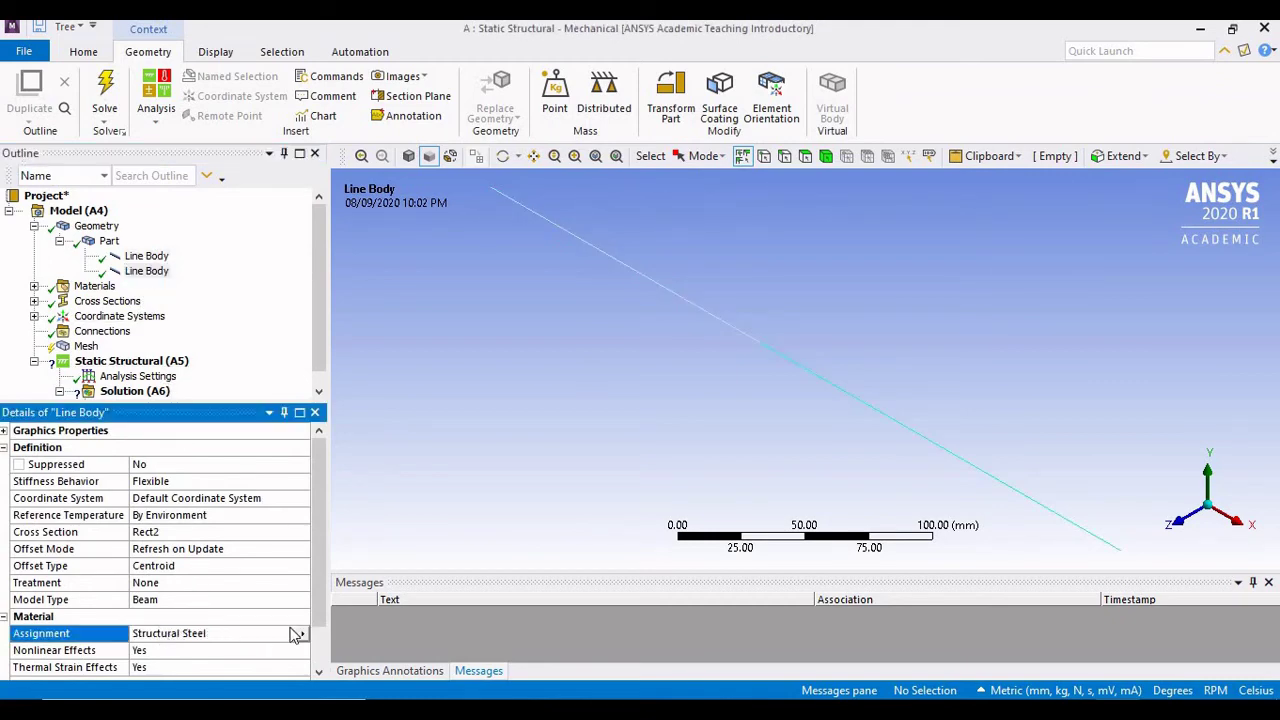
{"action": "left_click", "coordinate": [302, 634]}
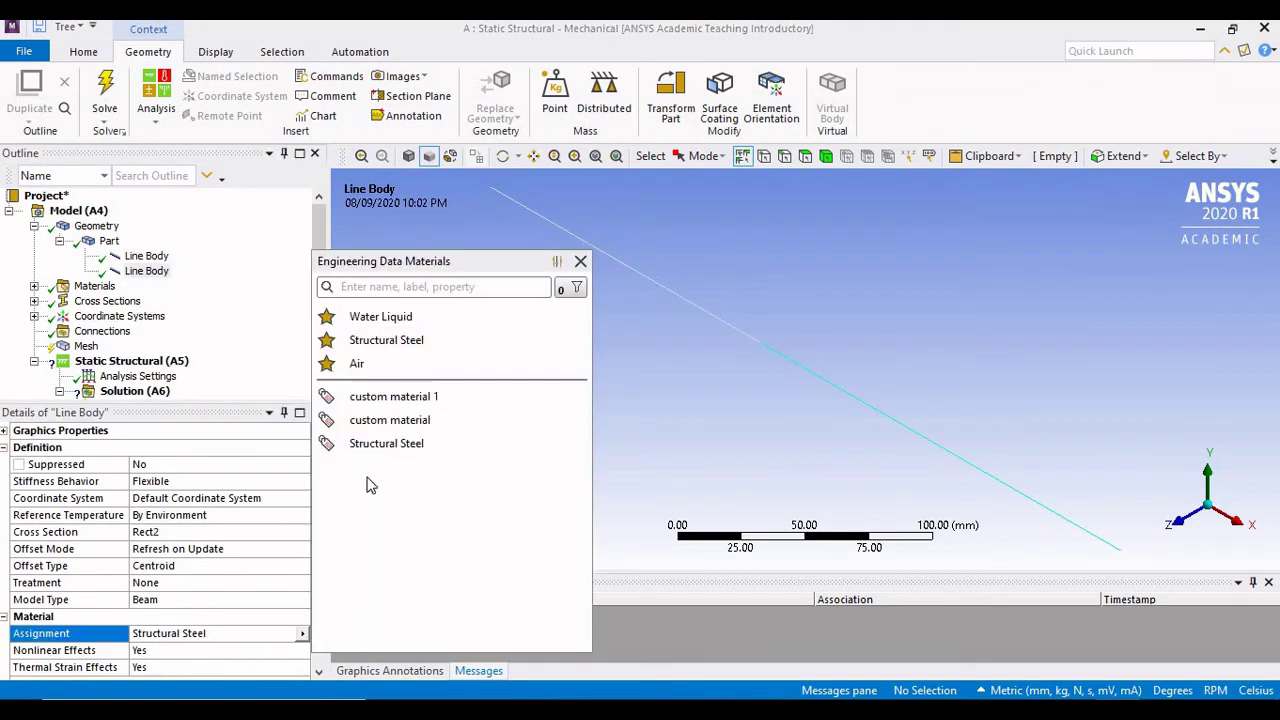
{"action": "left_click", "coordinate": [390, 398]}
{"action": "left_click", "coordinate": [146, 257]}
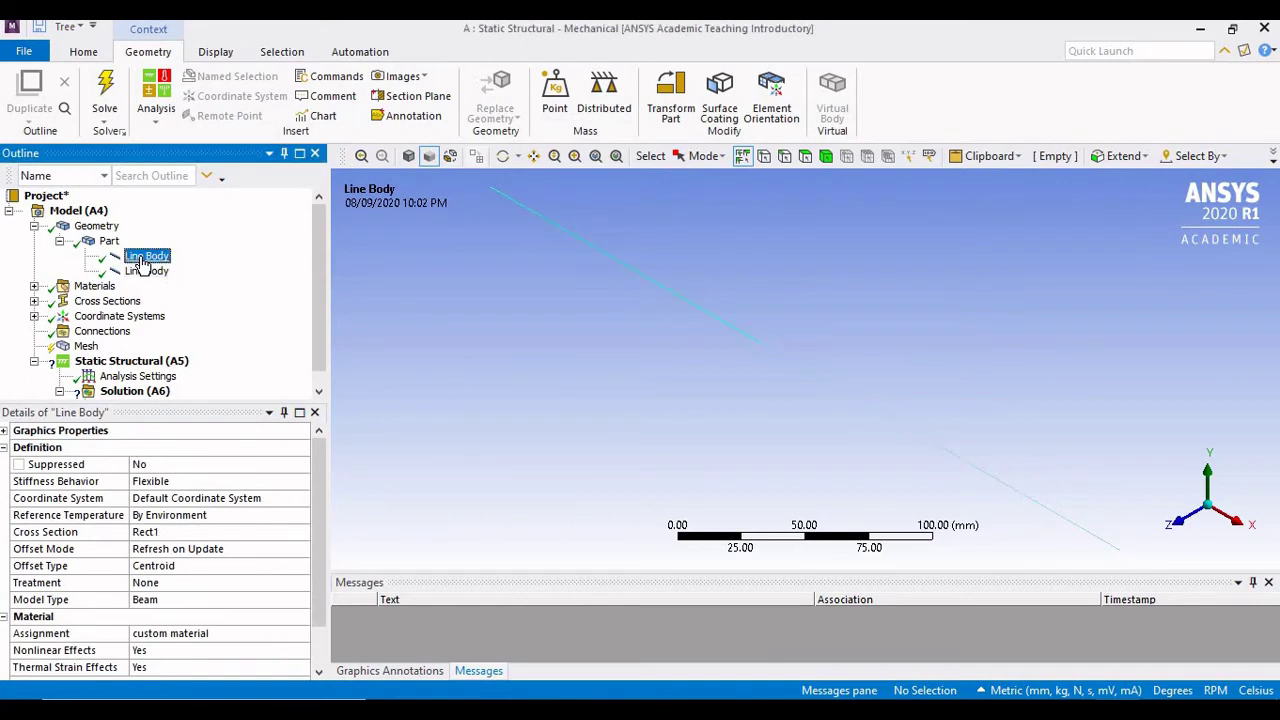
{"action": "left_click", "coordinate": [146, 271]}
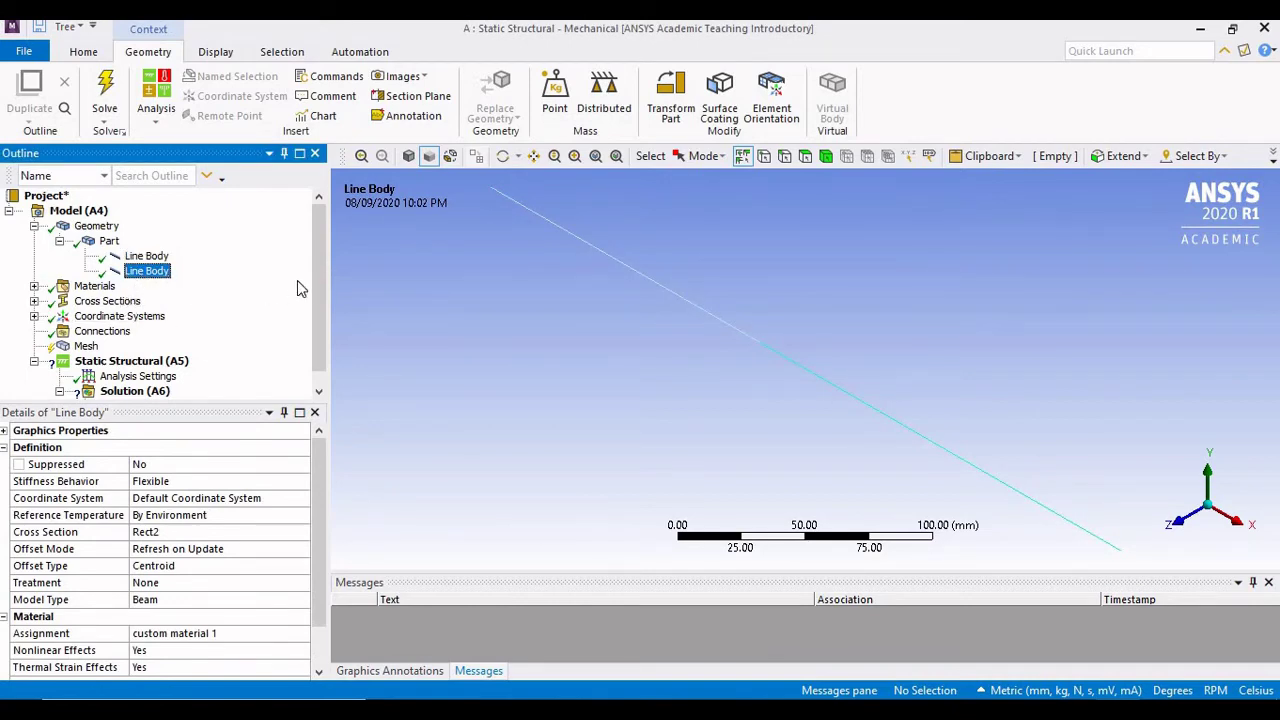
Add a fixed support to the Static Structural analysis on the bar's end vertex at the origin.
{"action": "left_click_drag", "start_coordinate": [314, 278], "coordinate": [314, 321]}
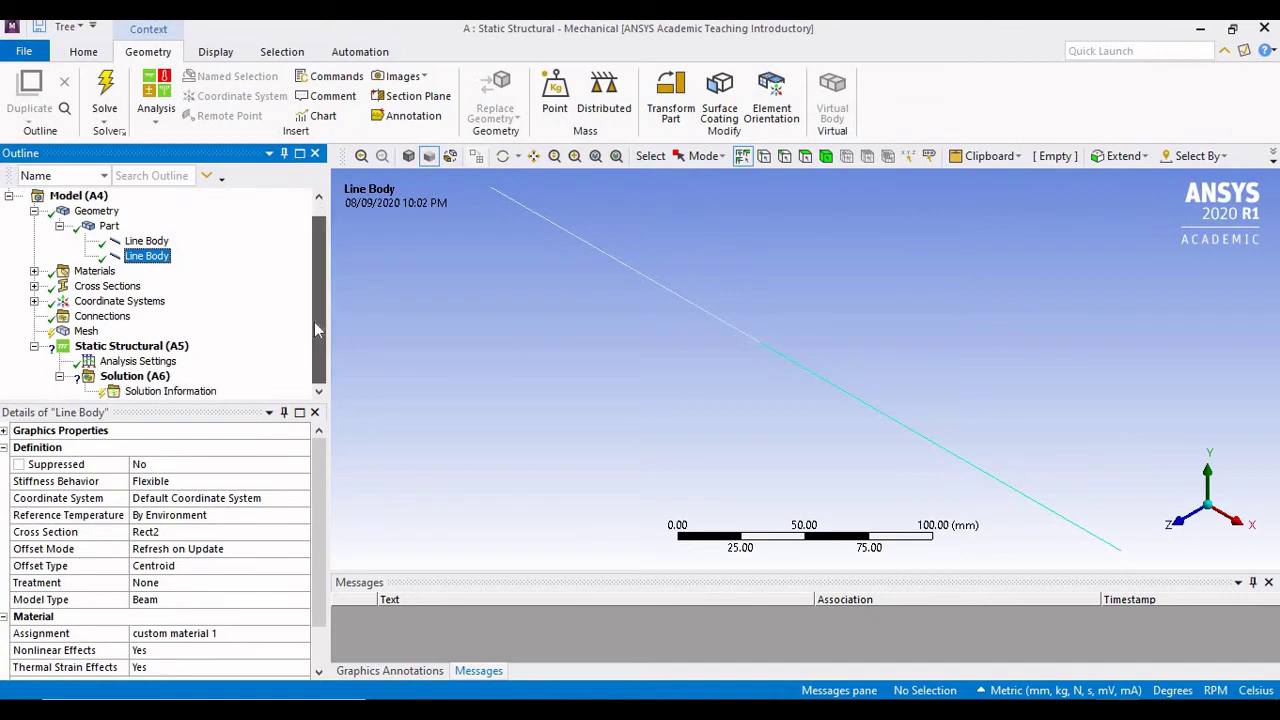
{"action": "left_click", "coordinate": [150, 347]}
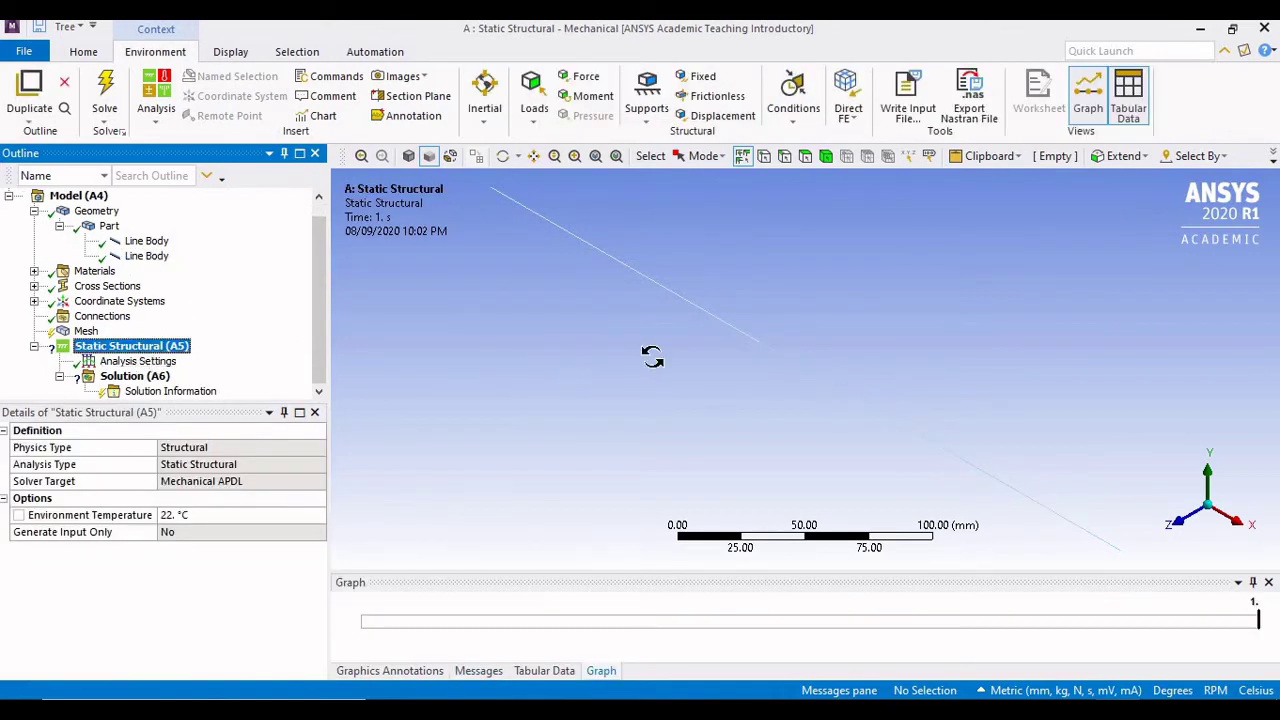
{"action": "middle_click_drag", "start_coordinate": [651, 357], "coordinate": [711, 371]}
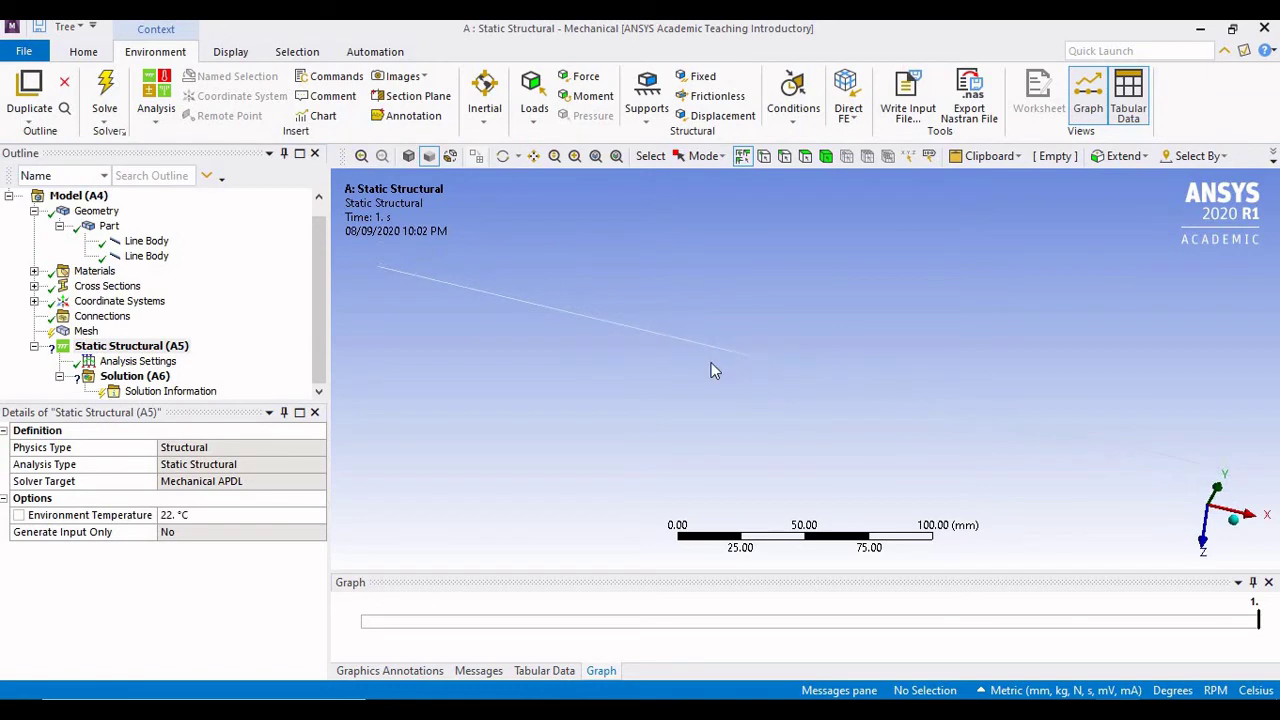
{"action": "scroll", "coordinate": [711, 371], "scroll_direction": "down", "scroll_amount": 3}
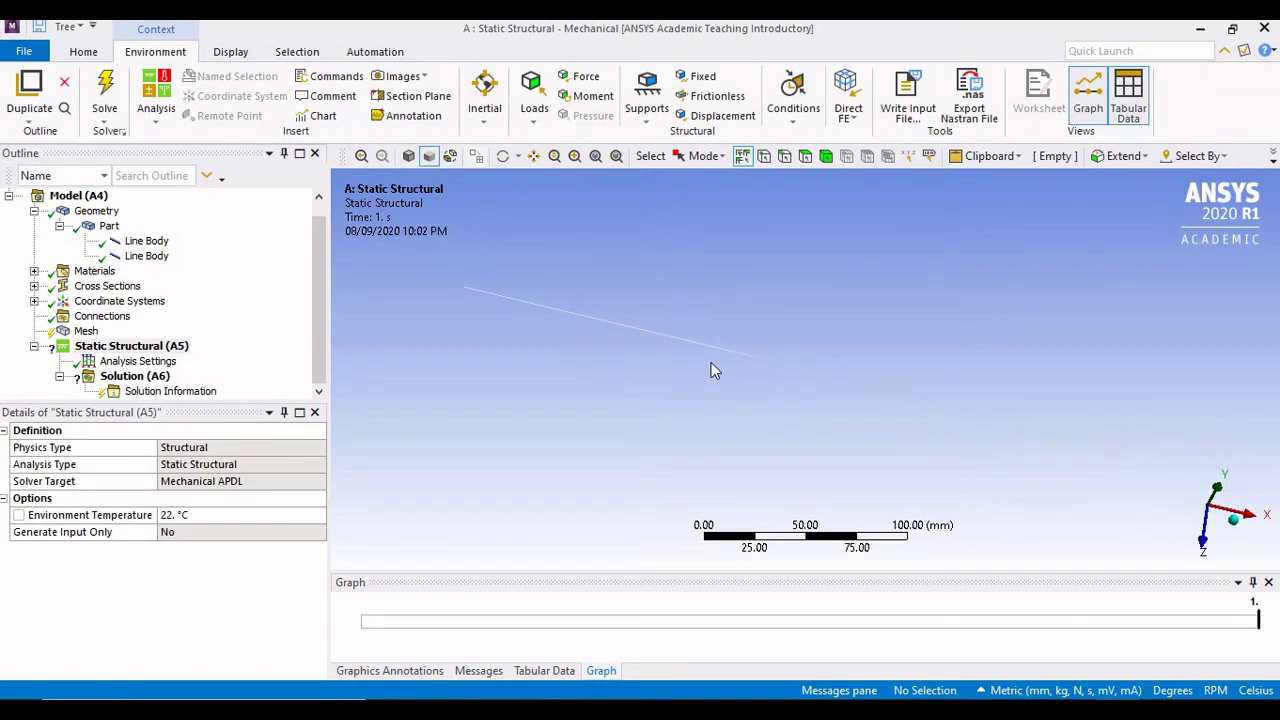
{"action": "left_click", "coordinate": [700, 76]}
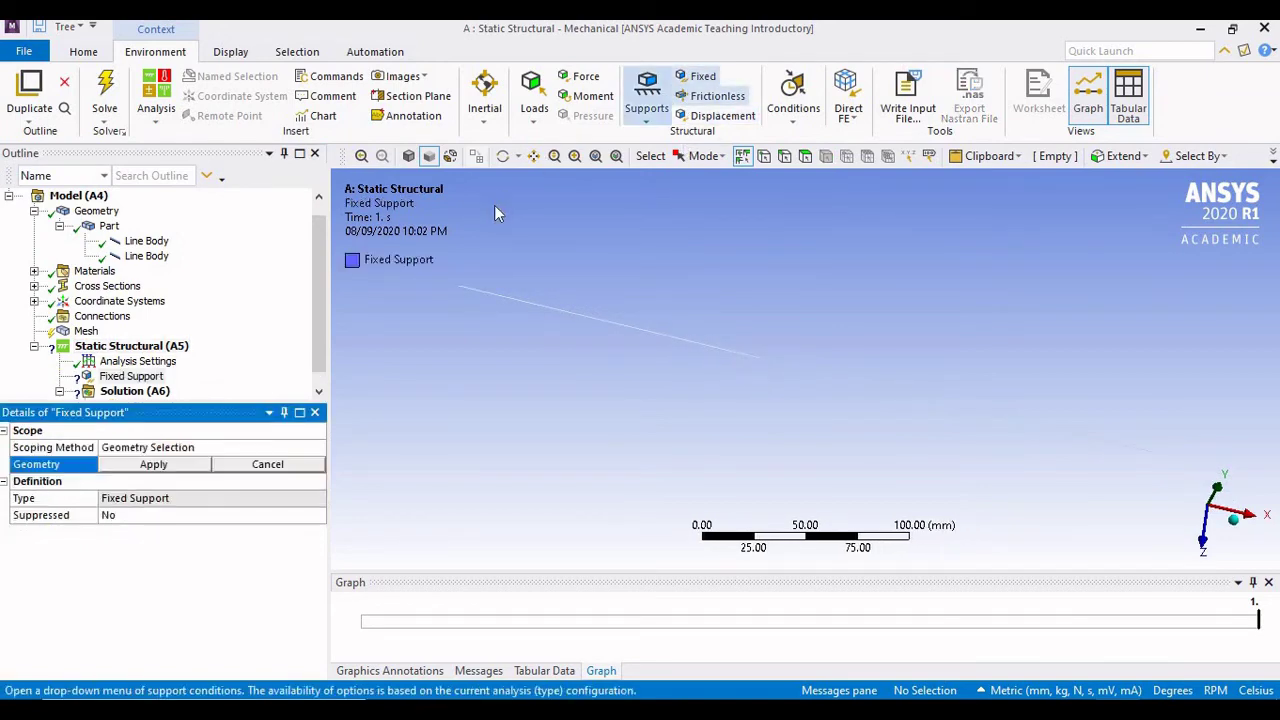
{"action": "left_click", "coordinate": [458, 287]}
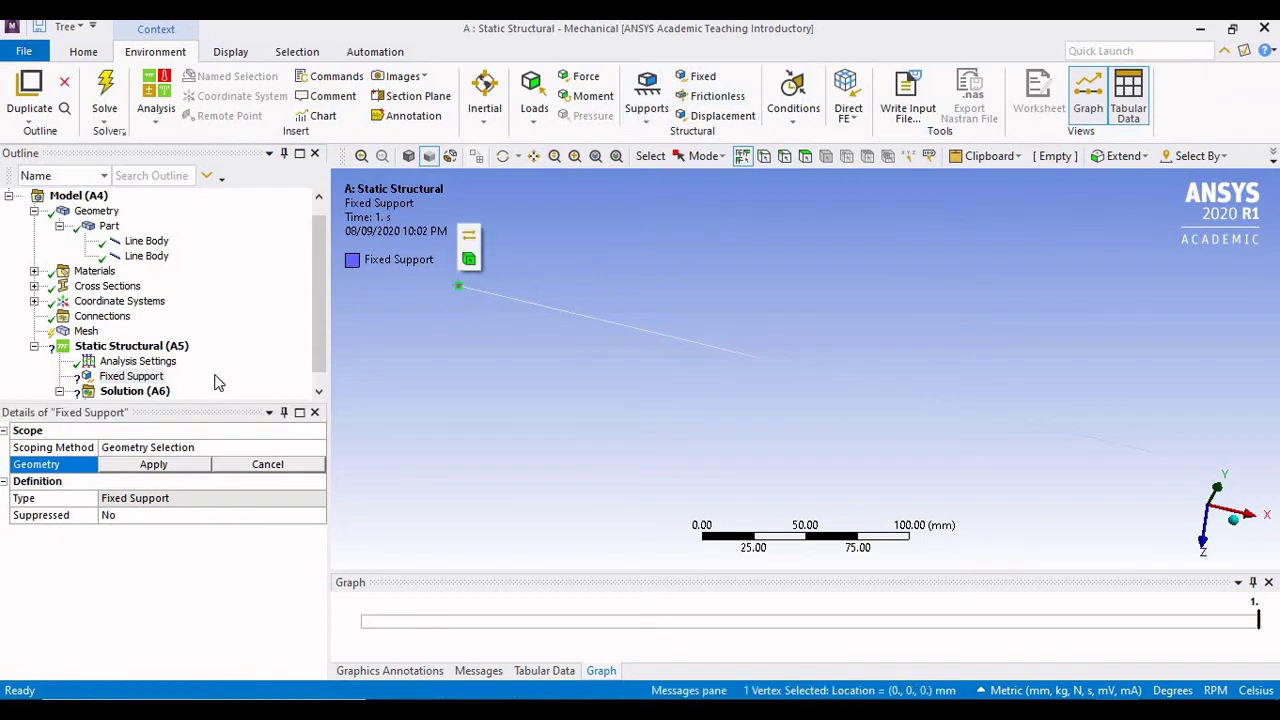
{"action": "left_click", "coordinate": [153, 464]}
Add a force to the Static Structural analysis on the bar's free-end vertex at (350, 0, 0) mm.
{"action": "middle_click_drag", "start_coordinate": [840, 289], "coordinate": [760, 265]}
{"action": "left_click", "coordinate": [582, 77]}
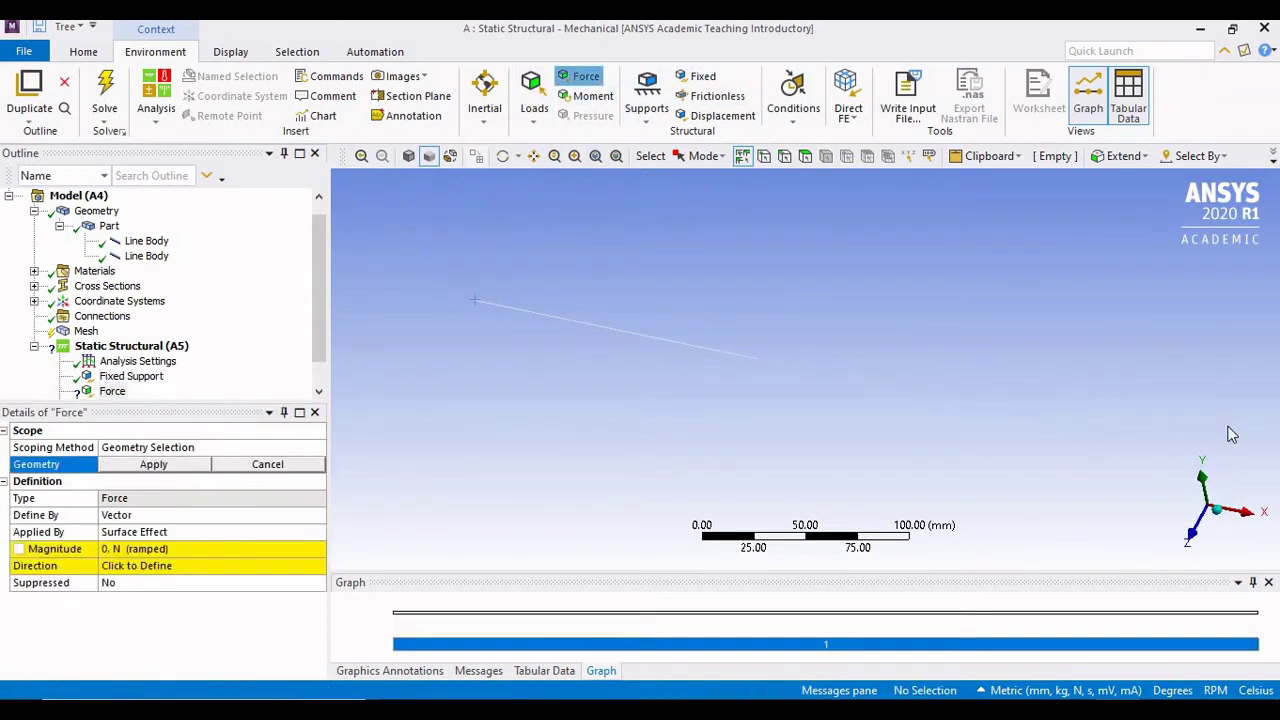
{"action": "left_click", "coordinate": [1136, 440]}
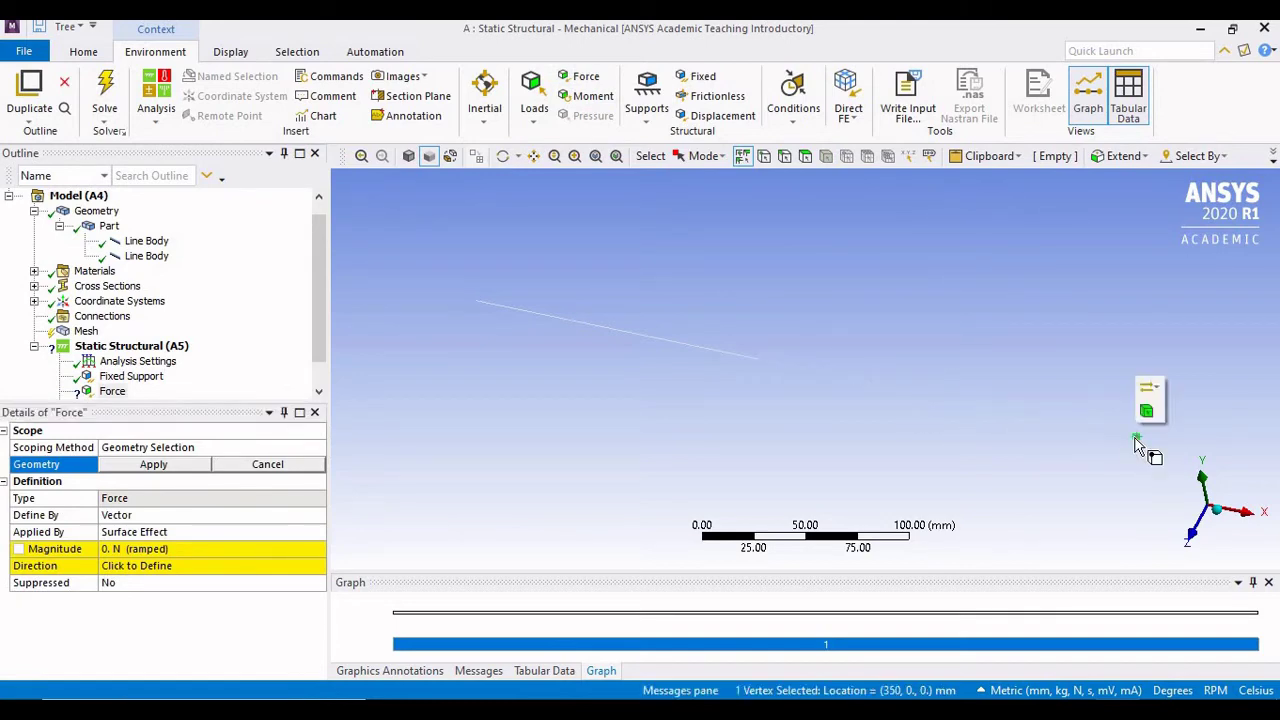
{"action": "left_click", "coordinate": [154, 466]}
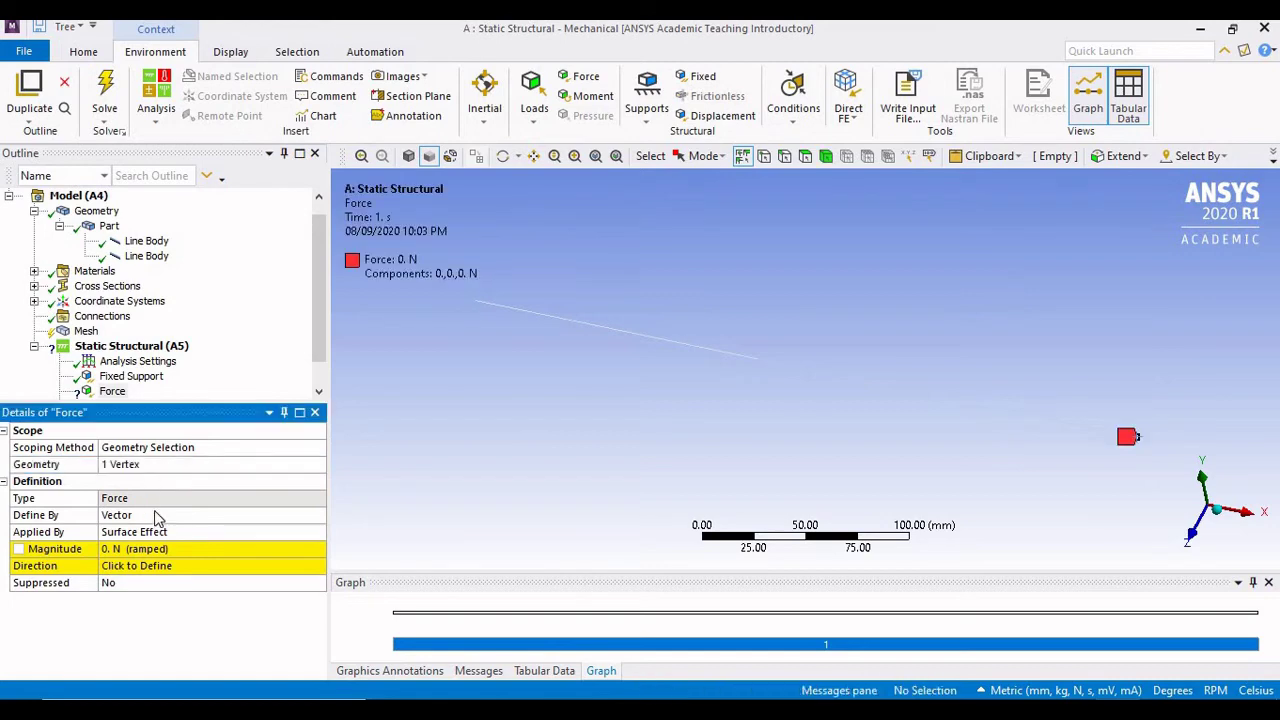
Define the end force by components and set its X component to 20e3 N.
{"action": "left_click", "coordinate": [193, 513]}
{"action": "left_click", "coordinate": [317, 515]}
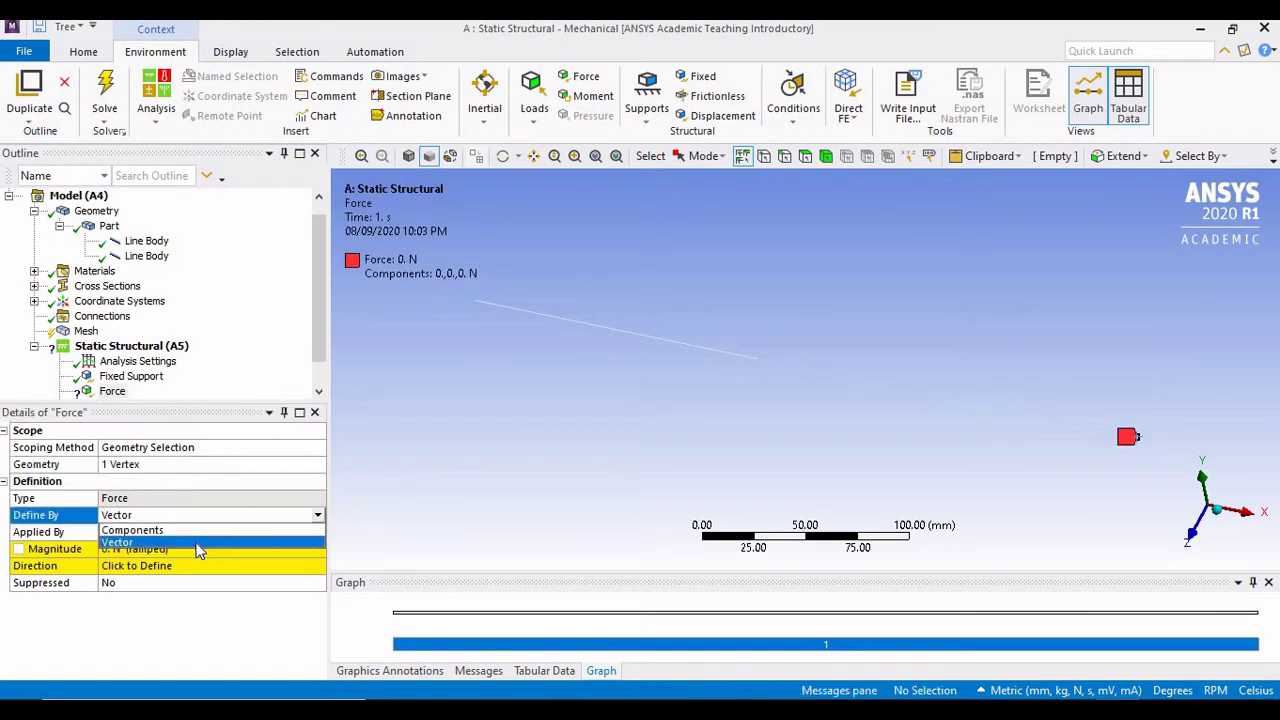
{"action": "left_click", "coordinate": [198, 530]}
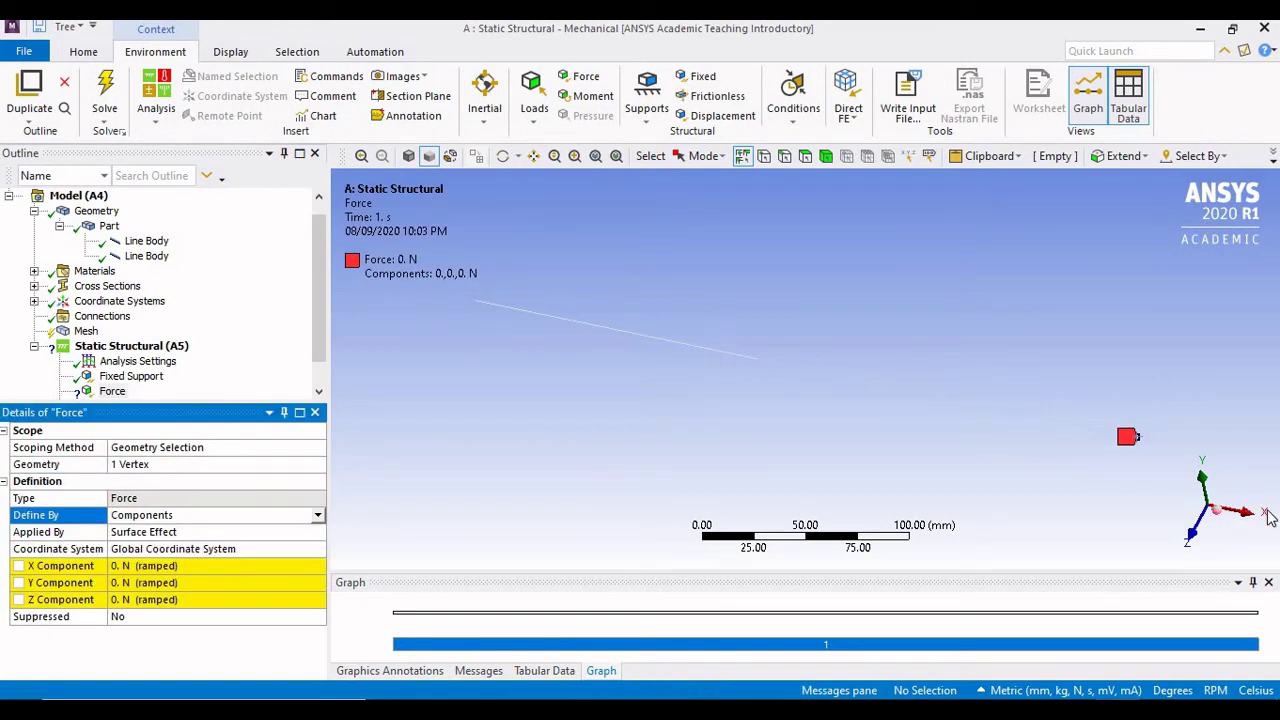
{"action": "left_click", "coordinate": [131, 566]}
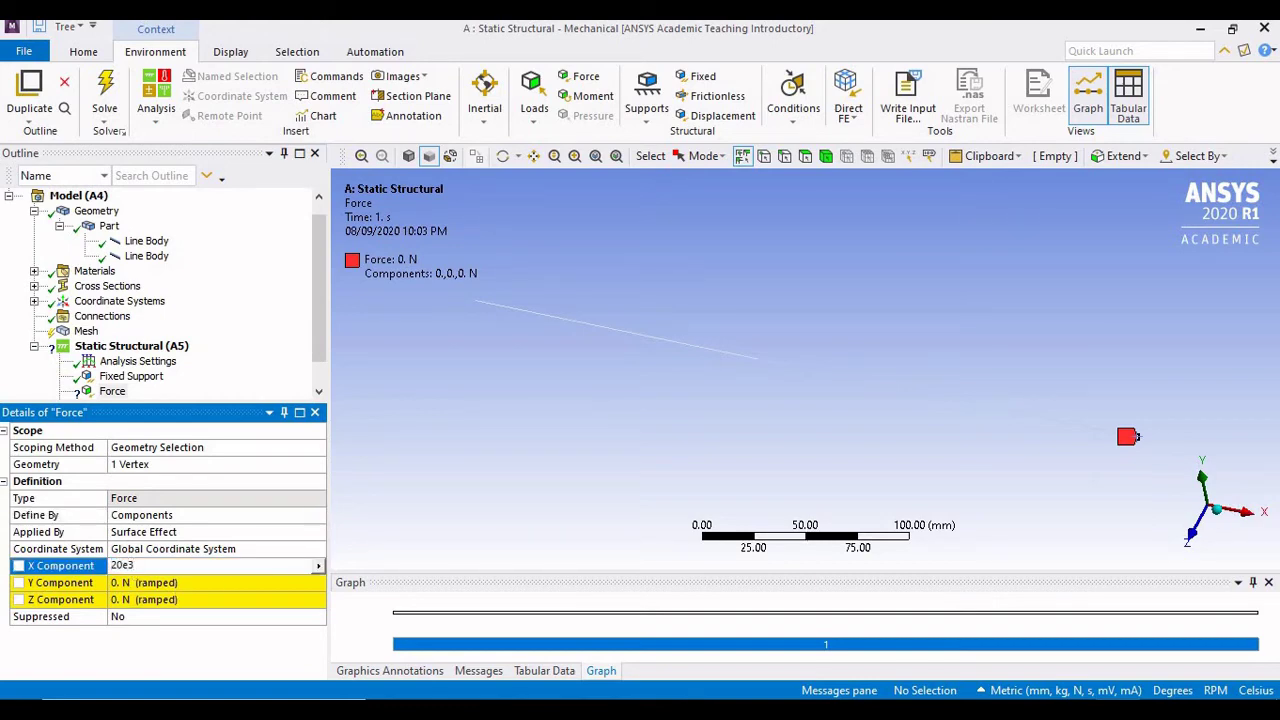
{"action": "key", "text": "Return"}
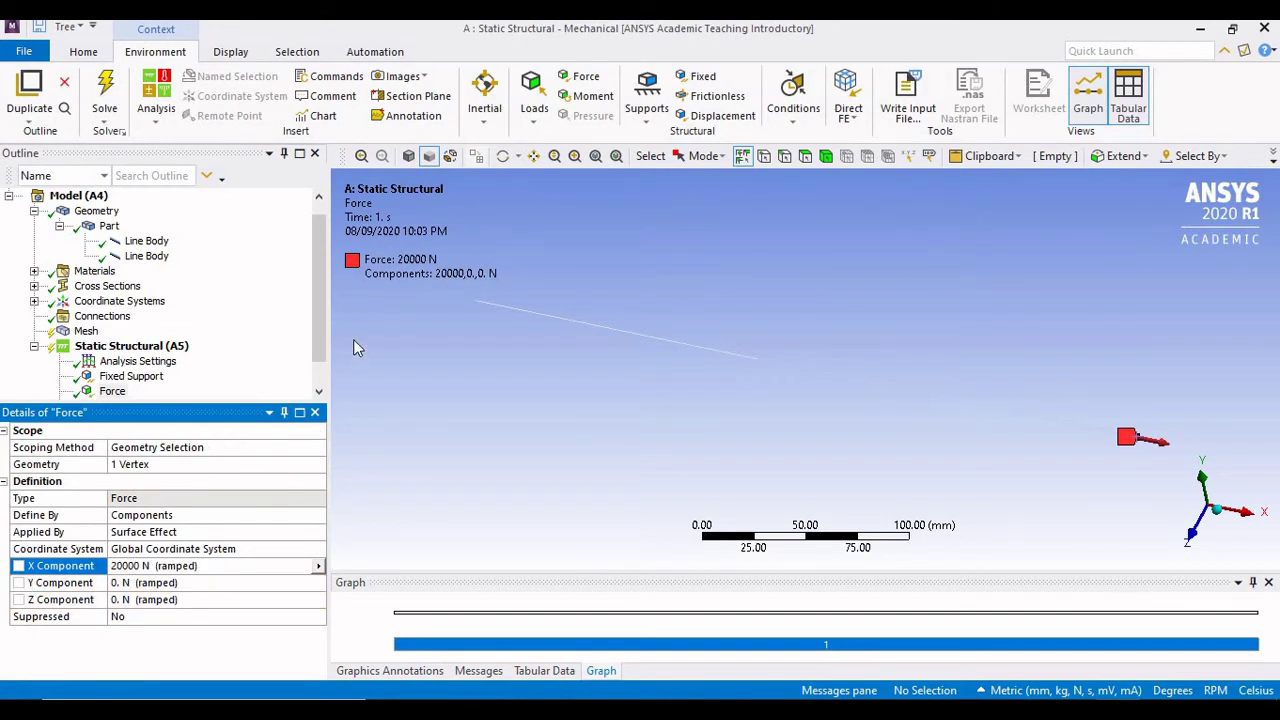
{"action": "left_click", "coordinate": [127, 348]}
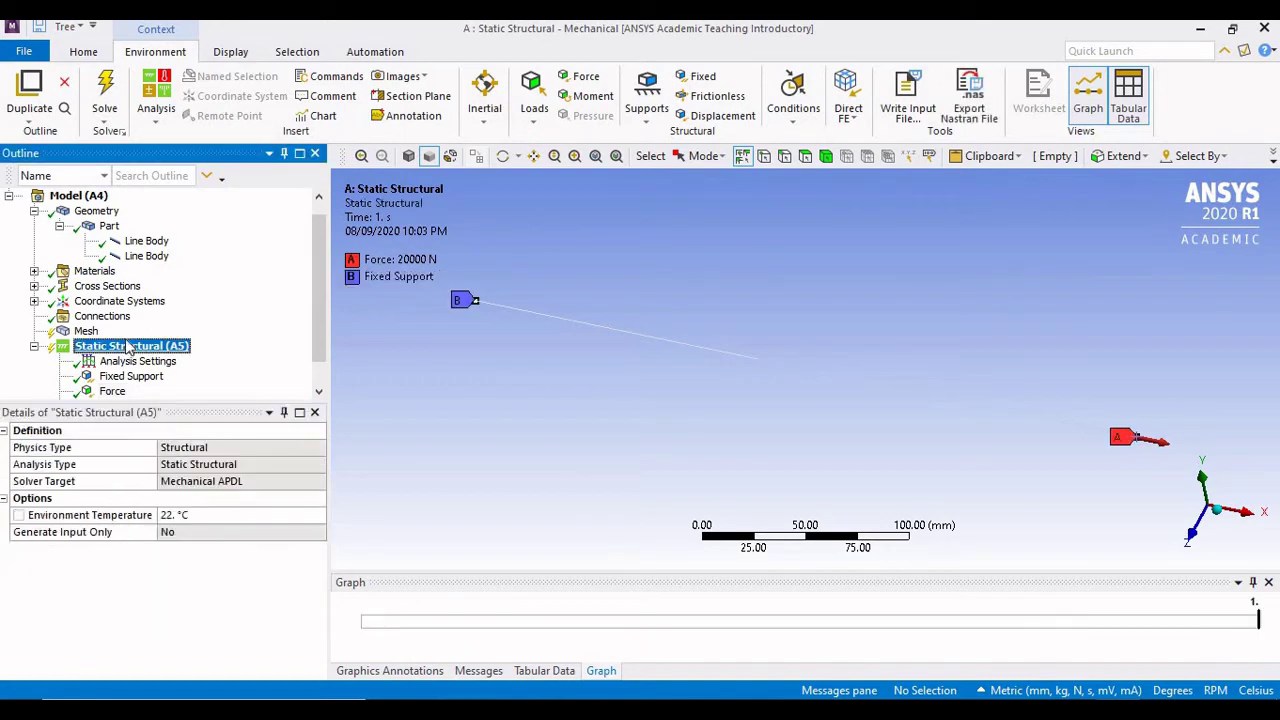
{"action": "right_click", "coordinate": [127, 348]}
{"action": "mouse_move", "coordinate": [250, 355]}
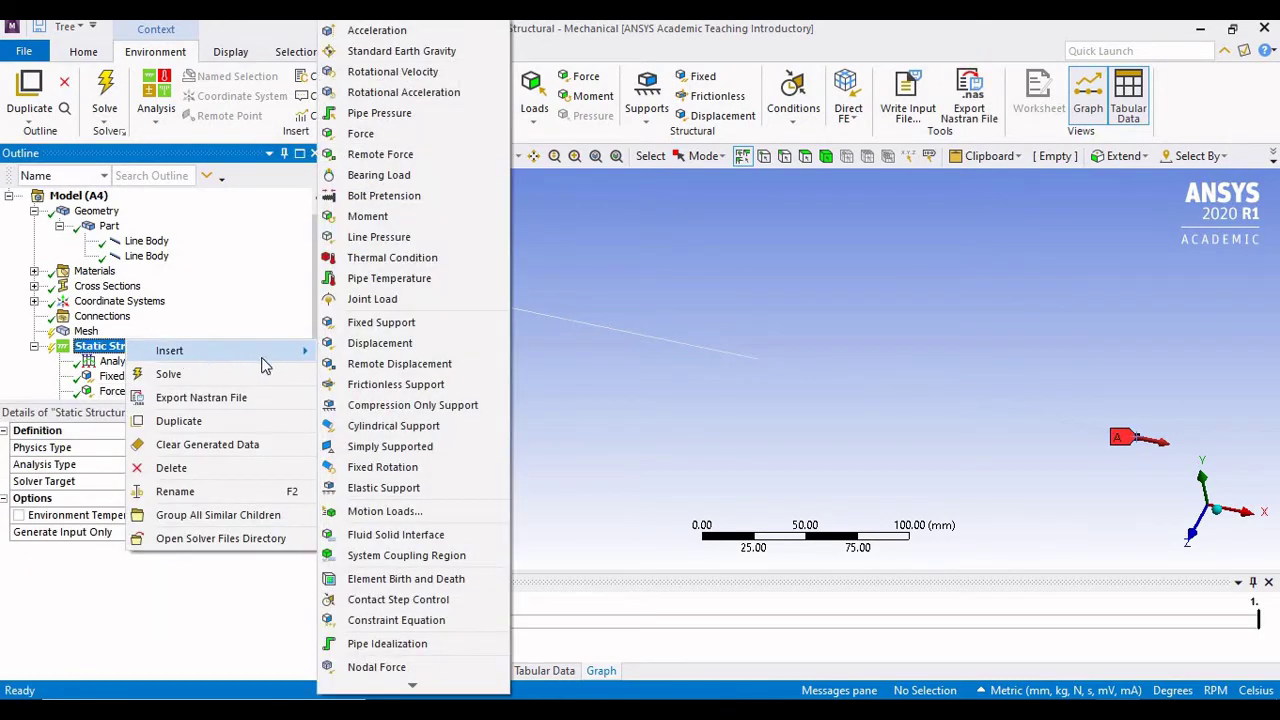
{"action": "left_click", "coordinate": [200, 316]}
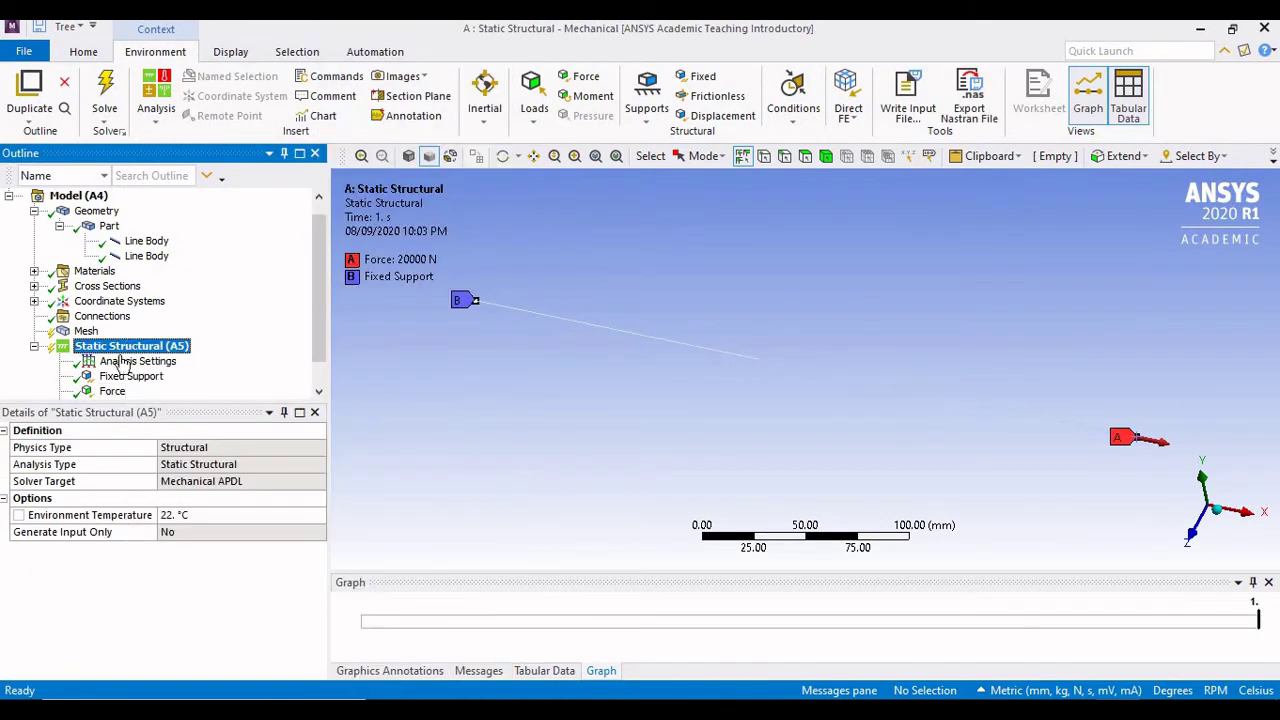
Insert a Directional Deformation result under the Solution.
{"action": "left_click_drag", "start_coordinate": [316, 313], "coordinate": [316, 335]}
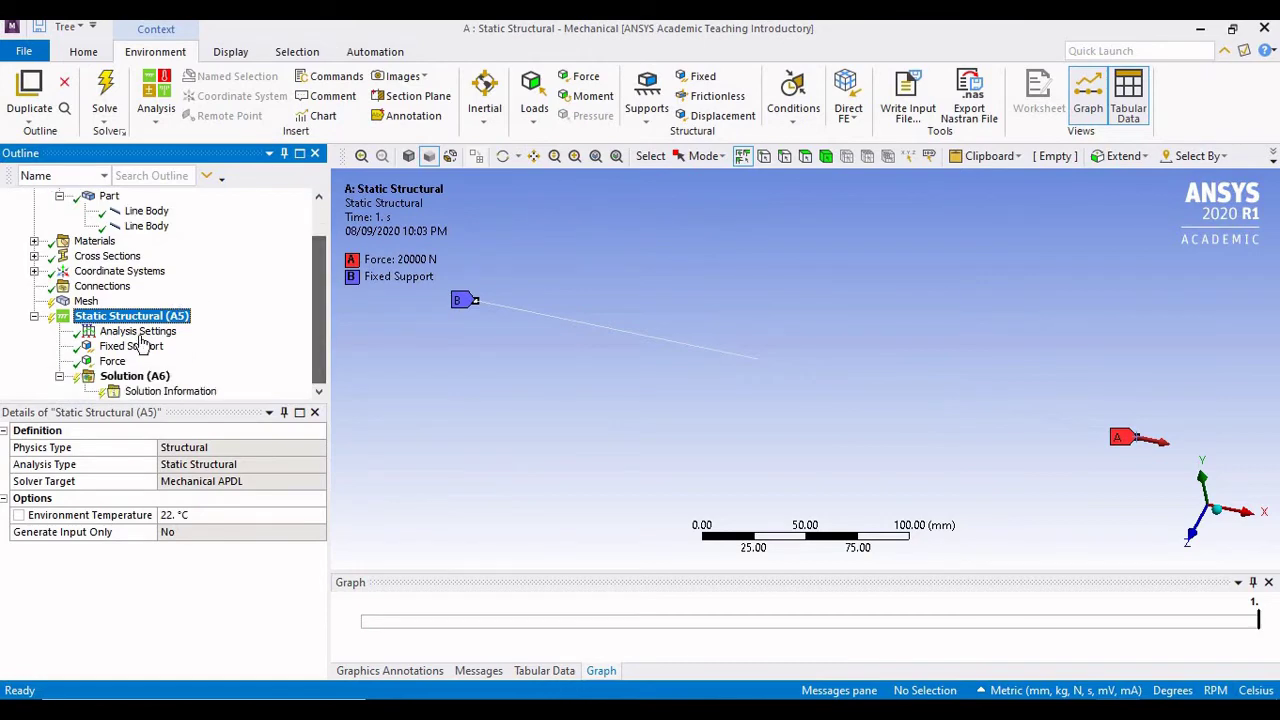
{"action": "left_click", "coordinate": [133, 378]}
{"action": "right_click", "coordinate": [133, 378]}
{"action": "mouse_move", "coordinate": [290, 388]}
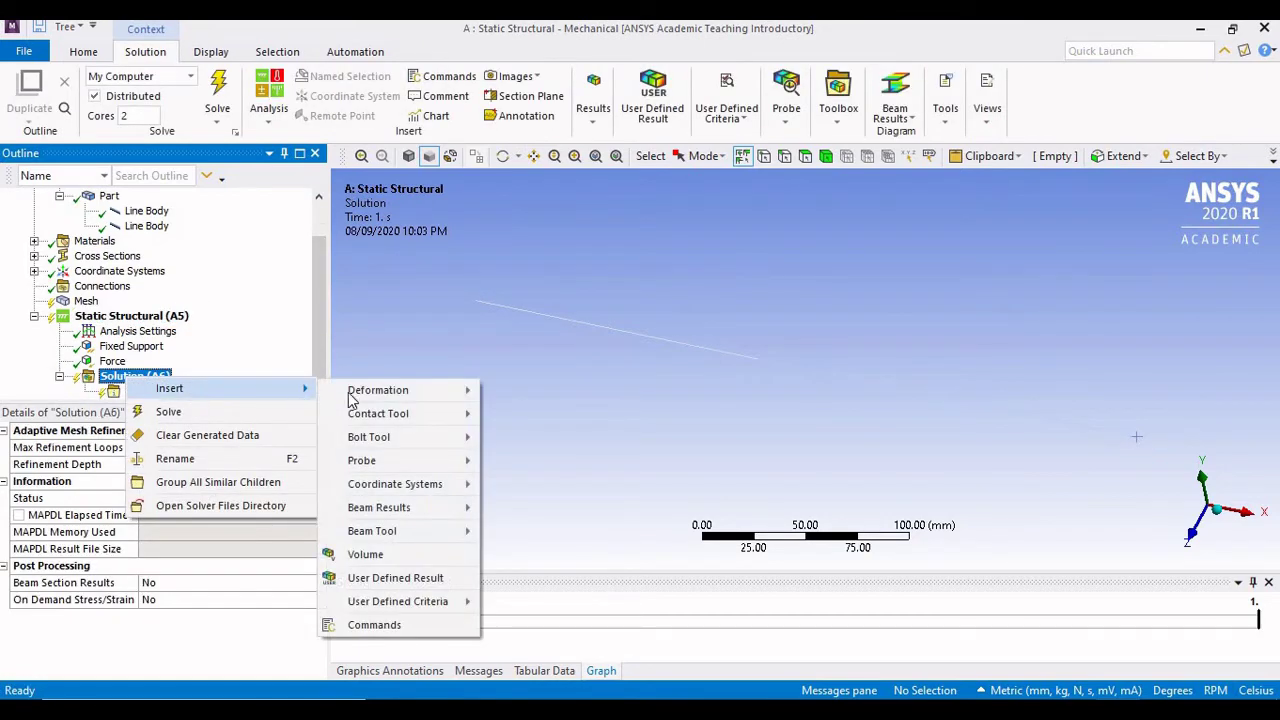
{"action": "mouse_move", "coordinate": [440, 390]}
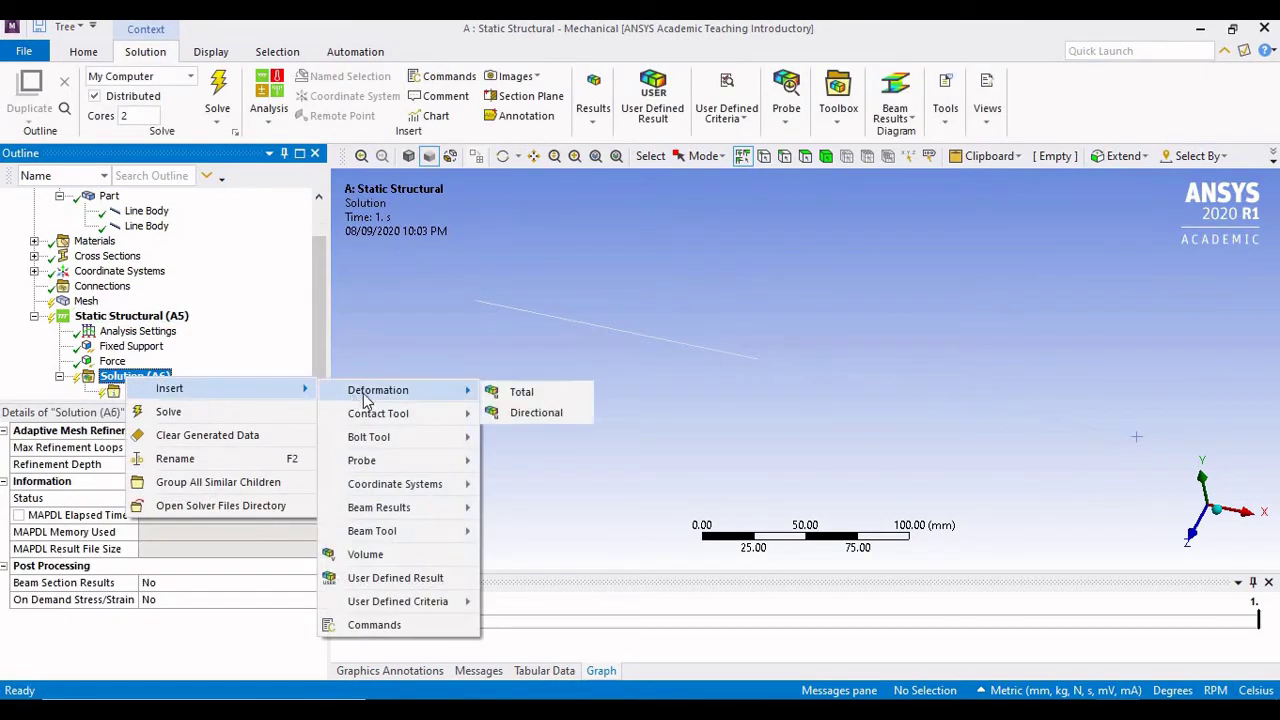
{"action": "left_click", "coordinate": [536, 412]}
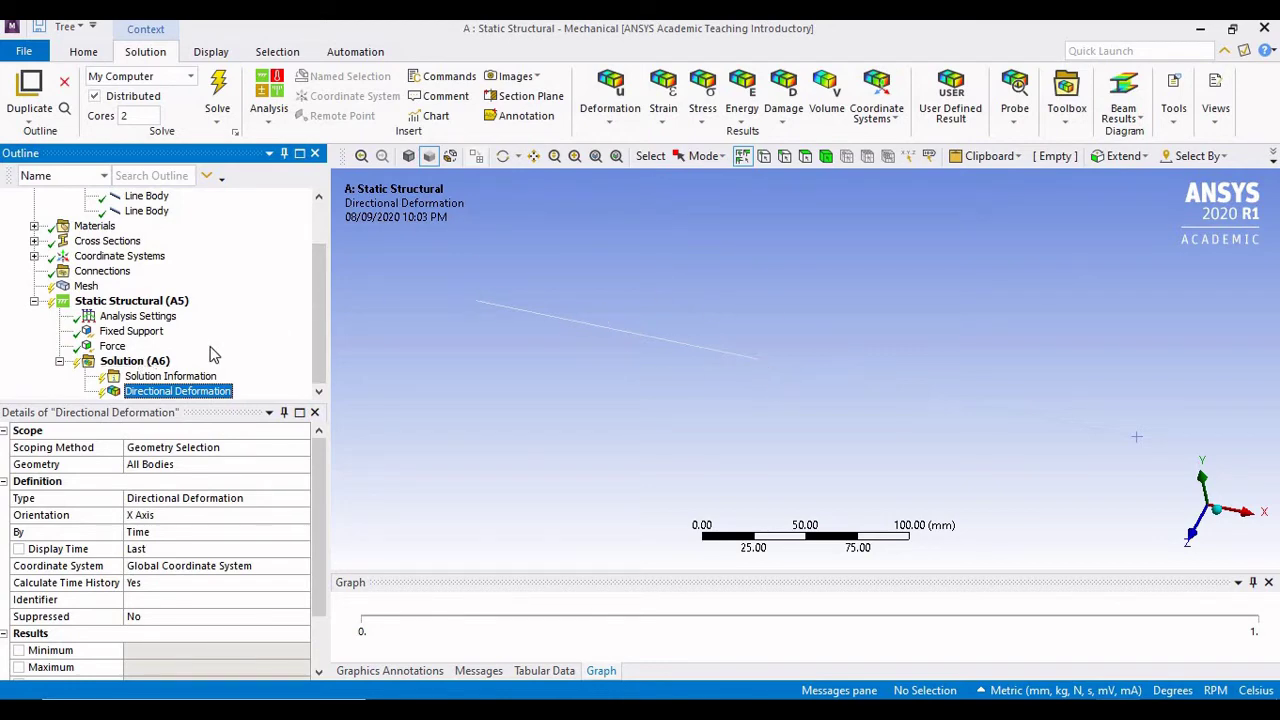
Add a Beam Tool to the Solution and scope it to the bar edge at the fixed-support end.
{"action": "left_click", "coordinate": [140, 361]}
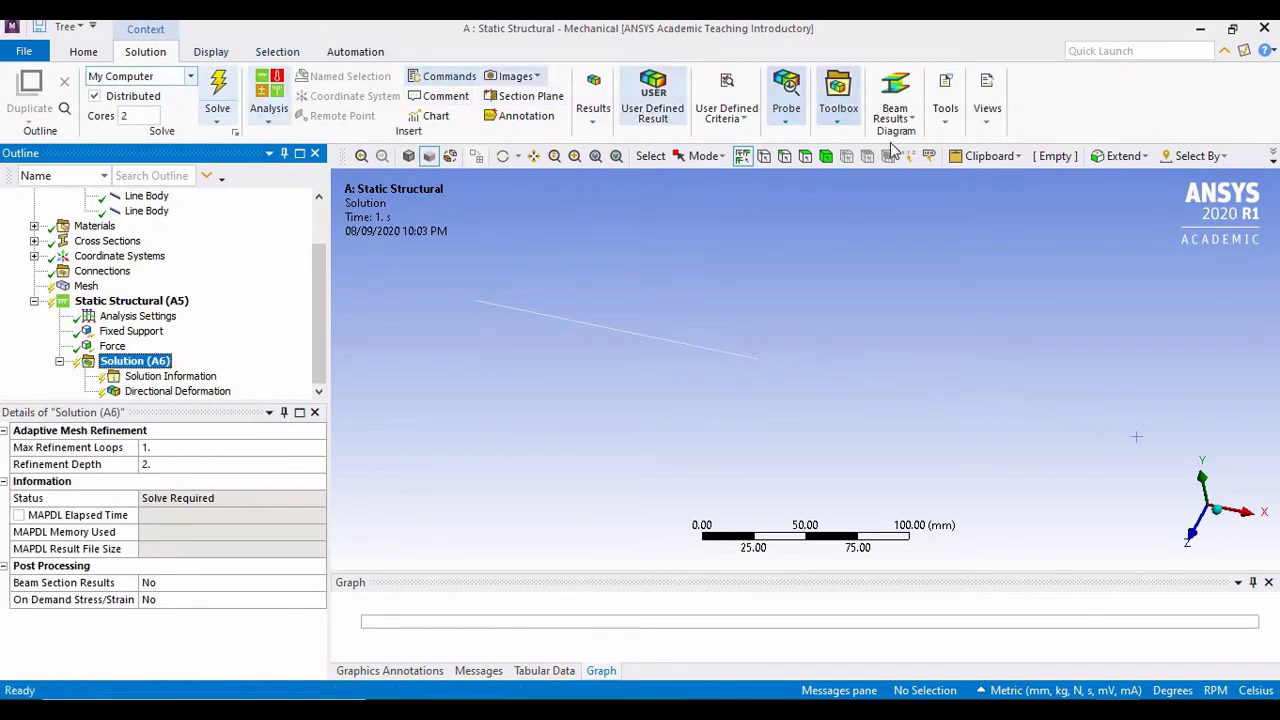
{"action": "left_click", "coordinate": [838, 118]}
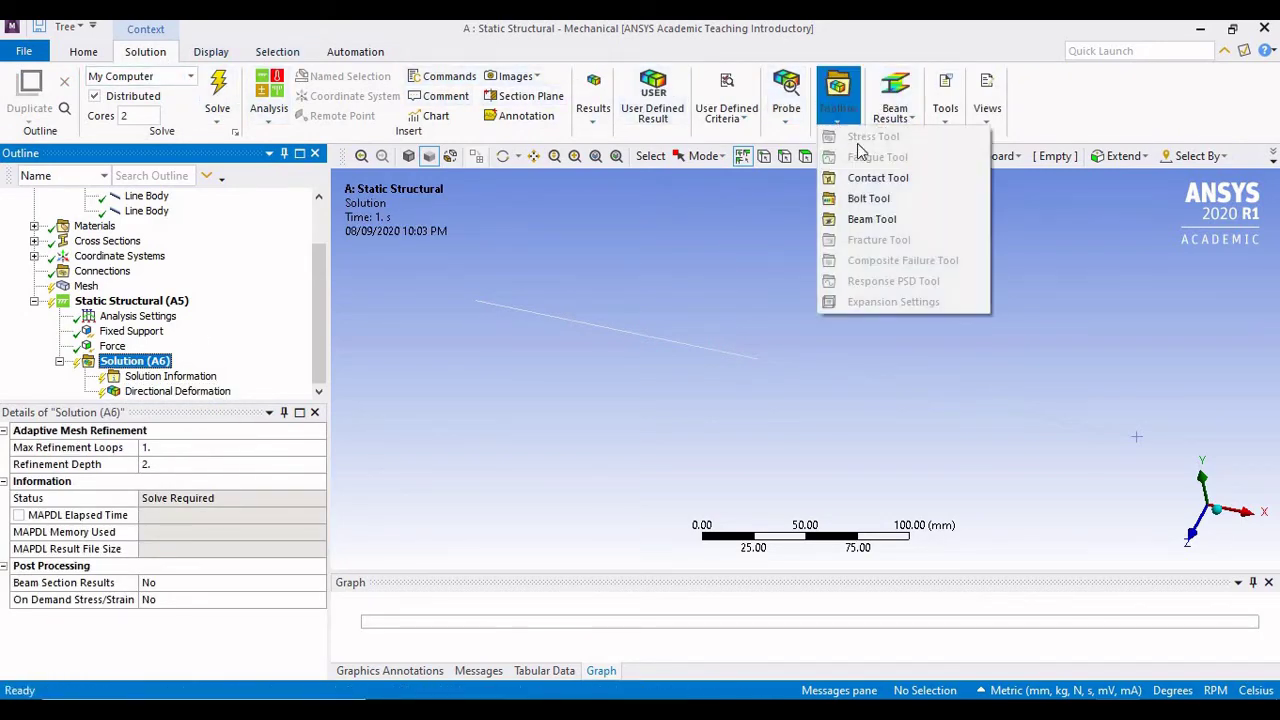
{"action": "left_click", "coordinate": [886, 224]}
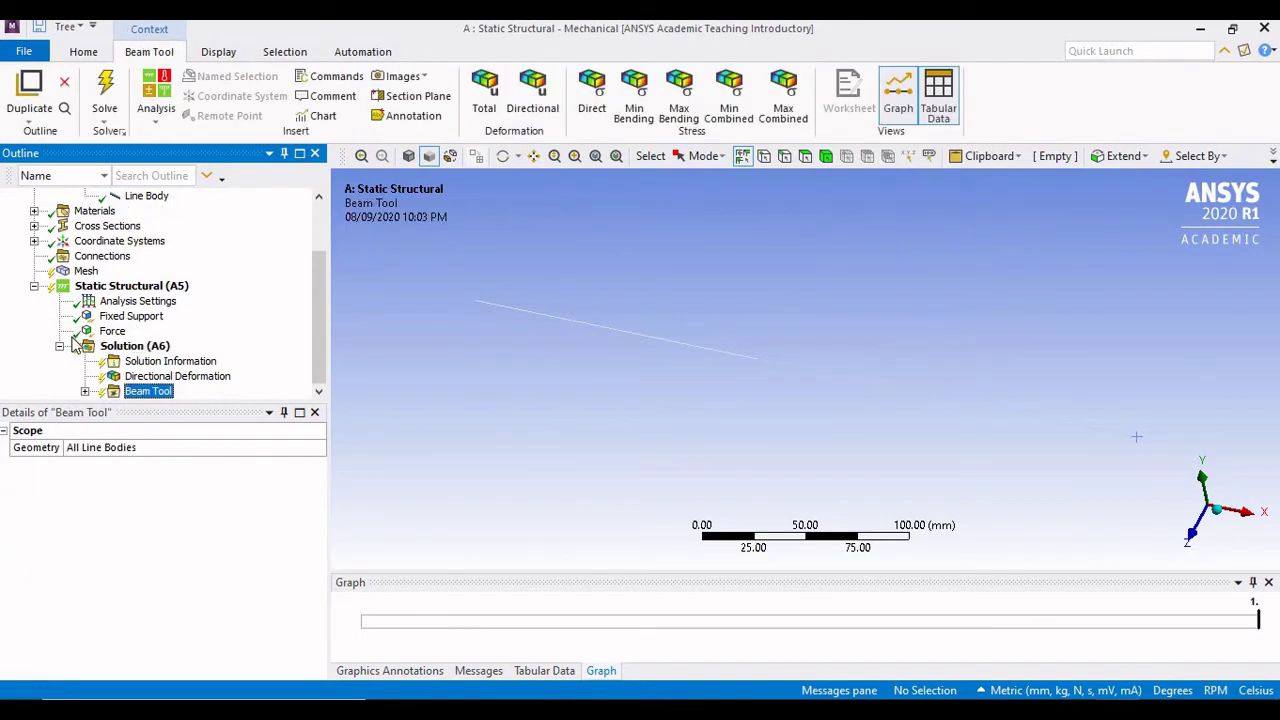
{"action": "left_click", "coordinate": [147, 392]}
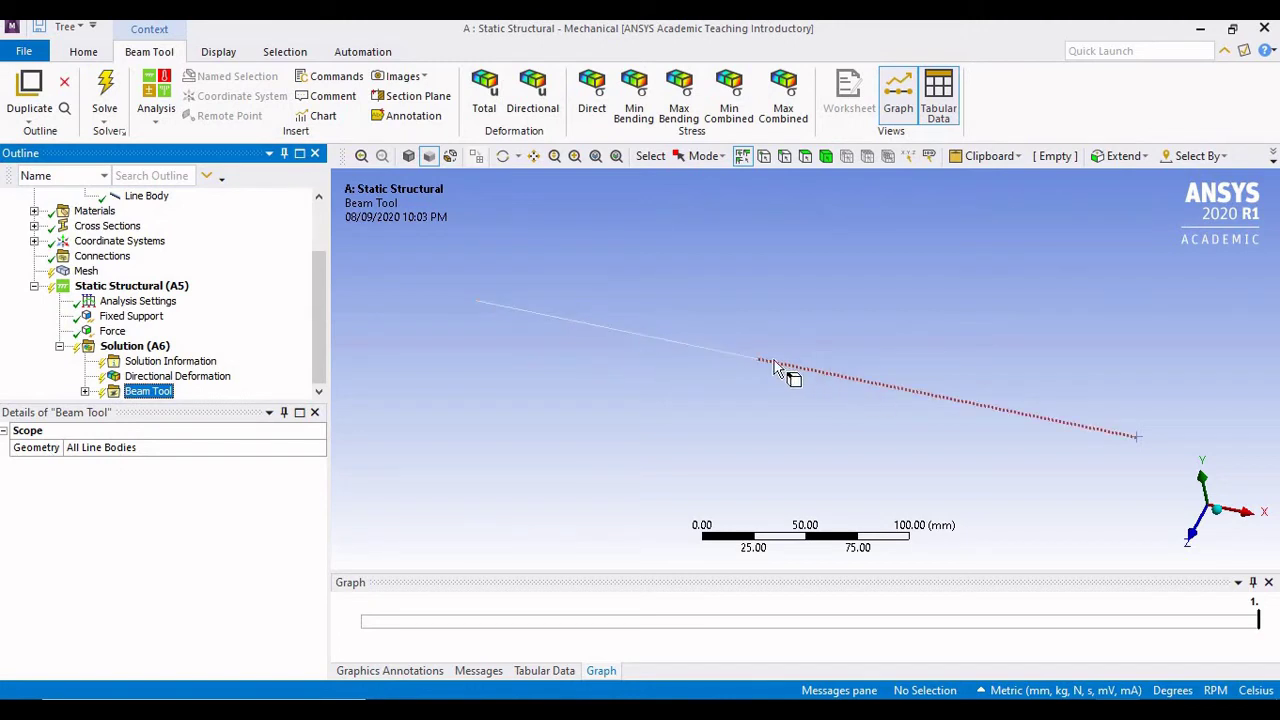
{"action": "left_click", "coordinate": [125, 451]}
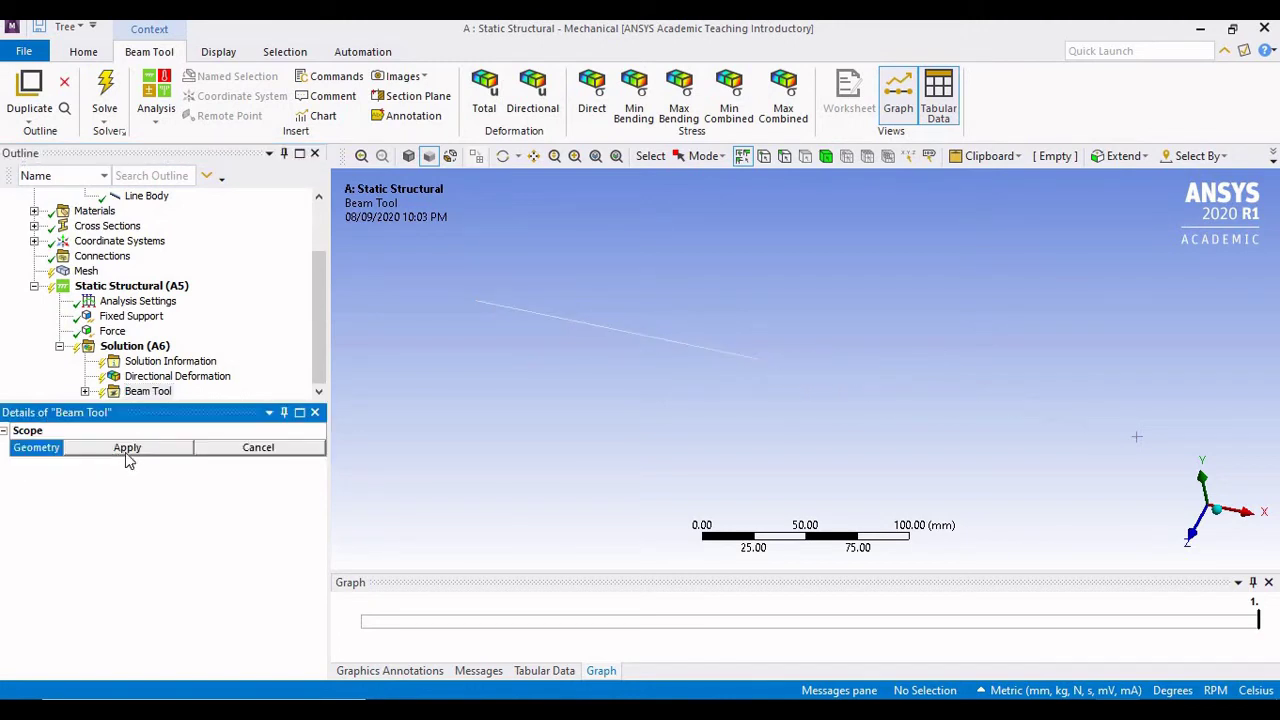
{"action": "left_click", "coordinate": [590, 338]}
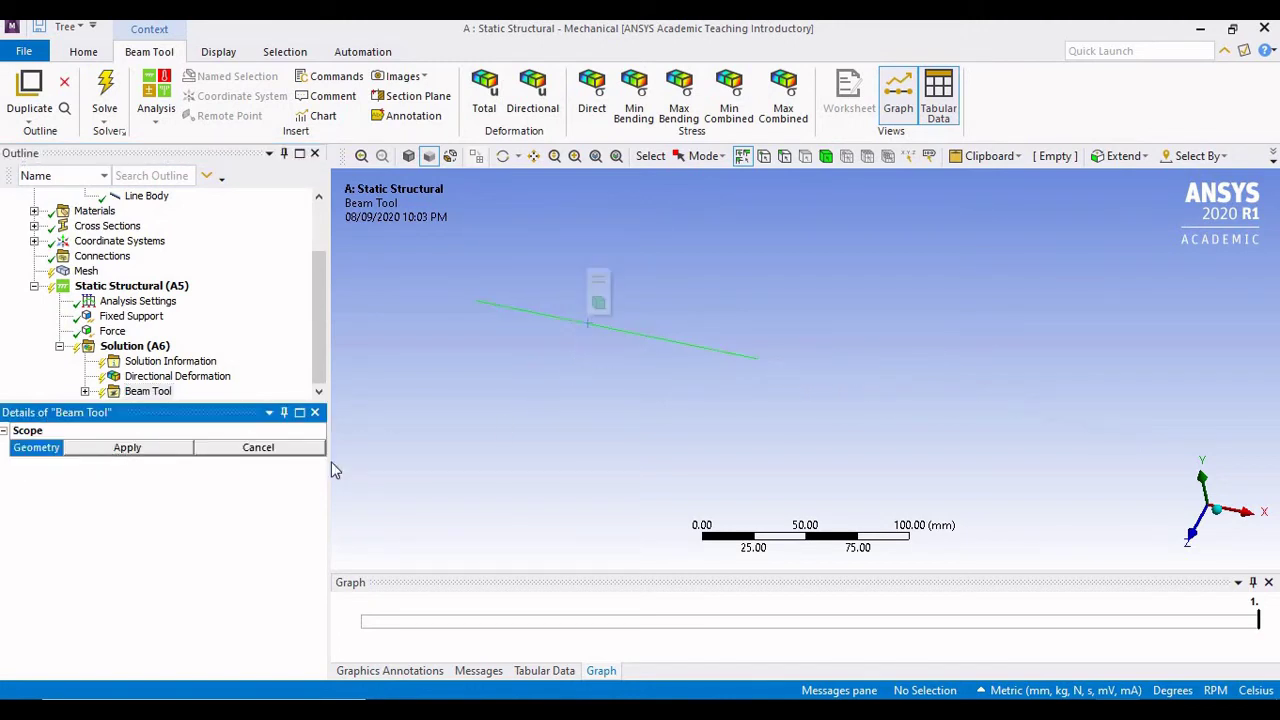
{"action": "left_click", "coordinate": [128, 449]}
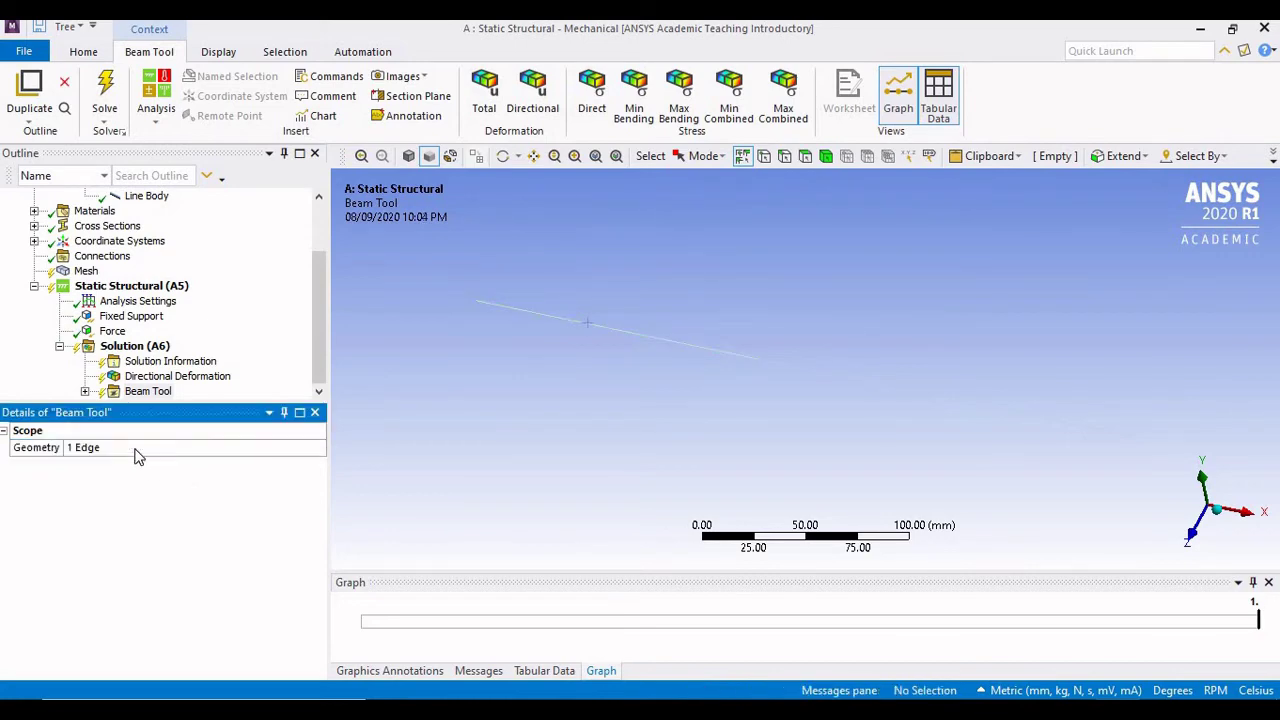
Expand the first Beam Tool's stress results and add a second Beam Tool scoped to the bar edge at the loaded end.
{"action": "left_click", "coordinate": [148, 391]}
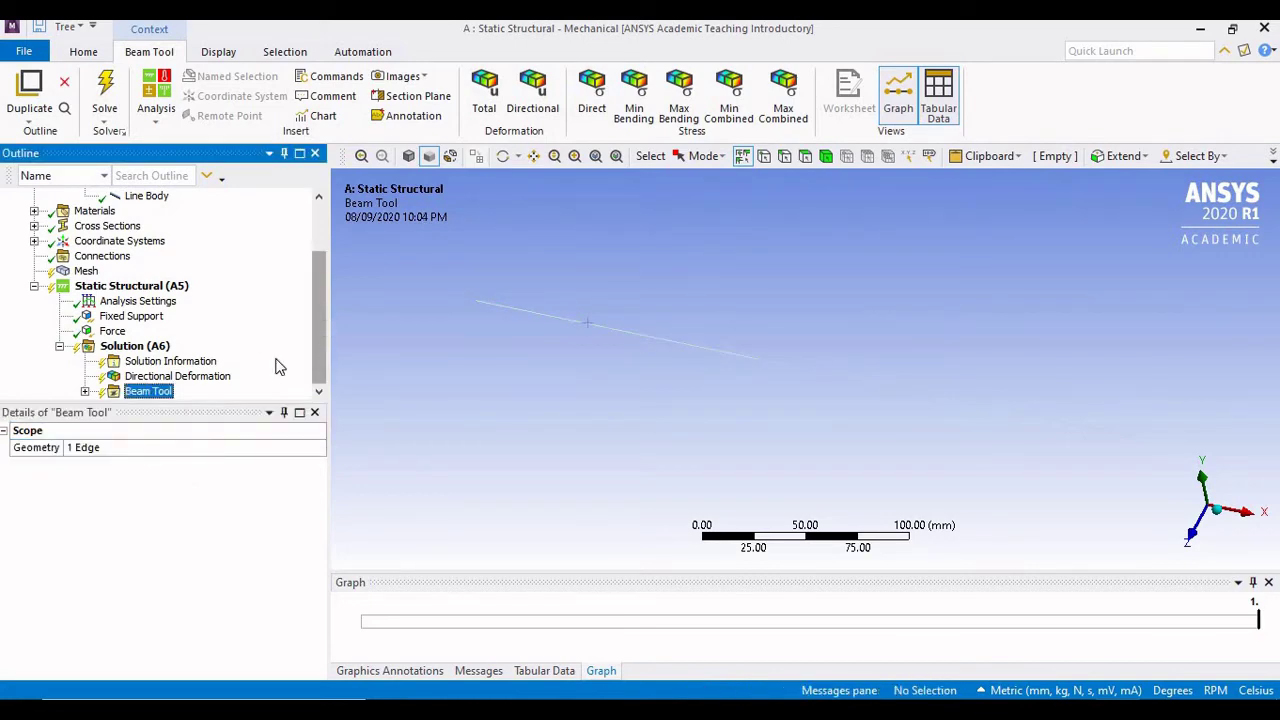
{"action": "left_click", "coordinate": [85, 391]}
{"action": "left_click", "coordinate": [134, 301]}
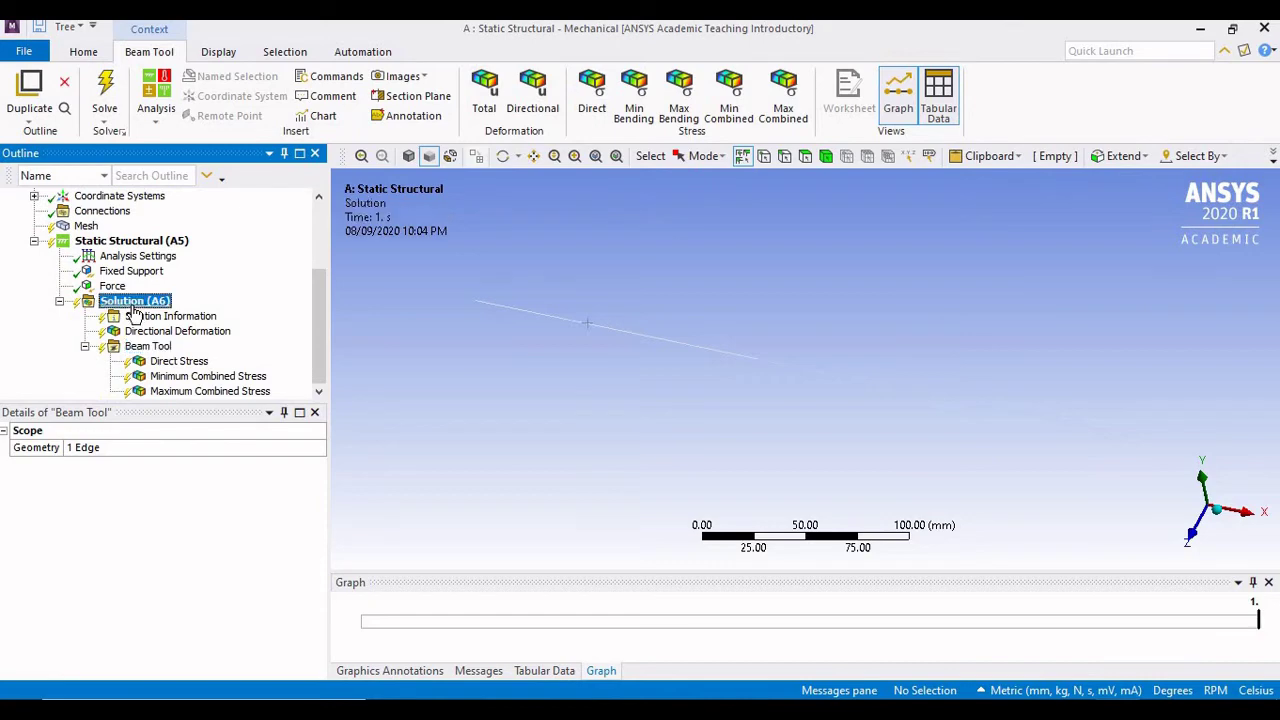
{"action": "left_click", "coordinate": [838, 105]}
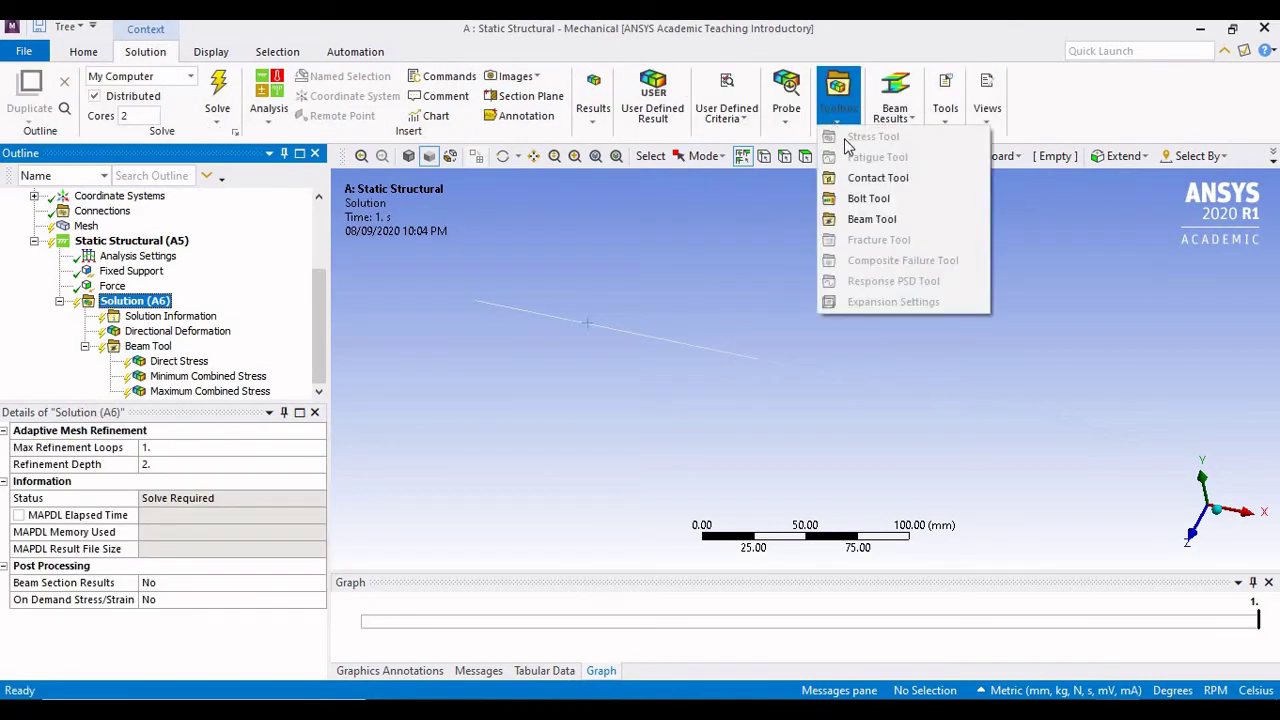
{"action": "left_click", "coordinate": [872, 219]}
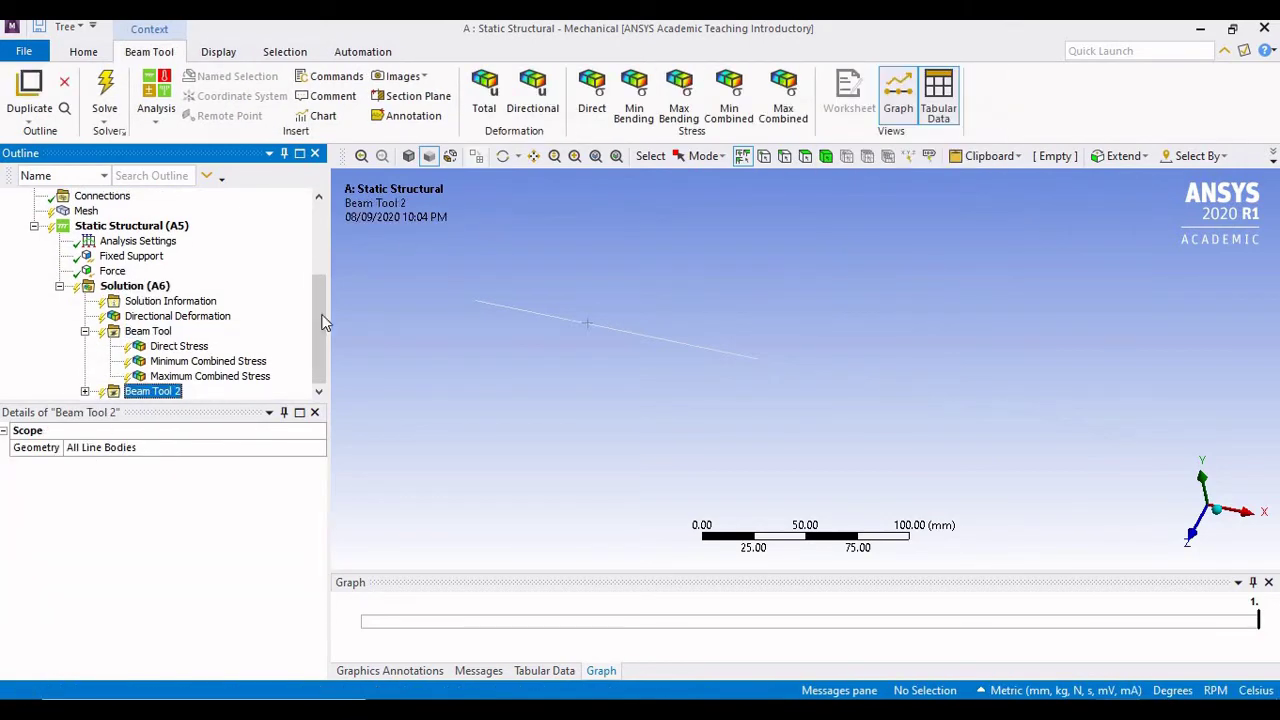
{"action": "left_click", "coordinate": [100, 449]}
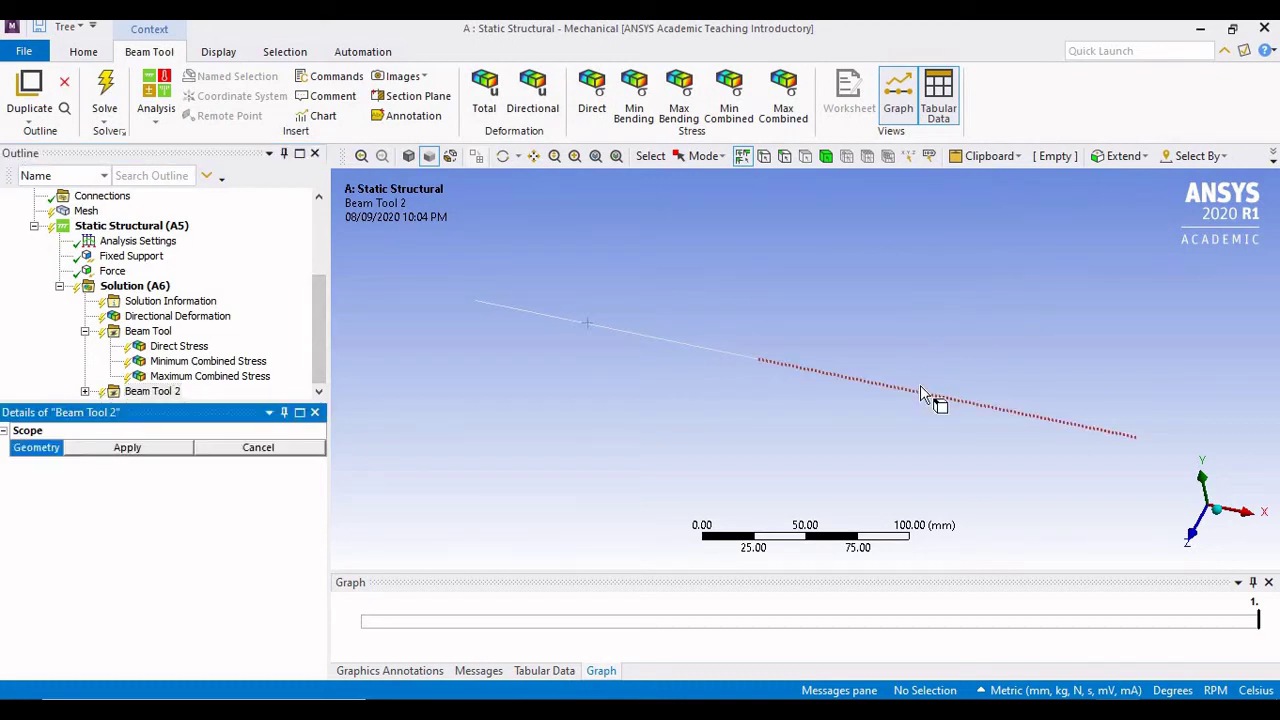
{"action": "left_click", "coordinate": [921, 391]}
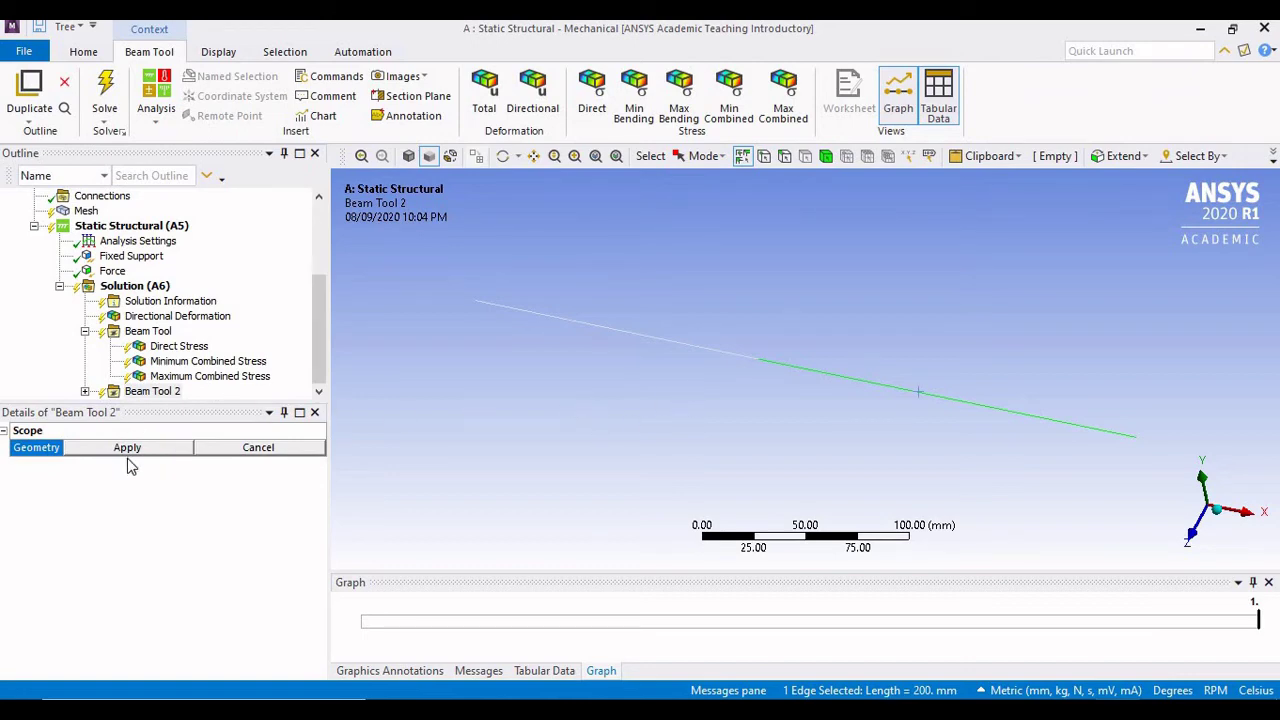
{"action": "left_click", "coordinate": [133, 451]}
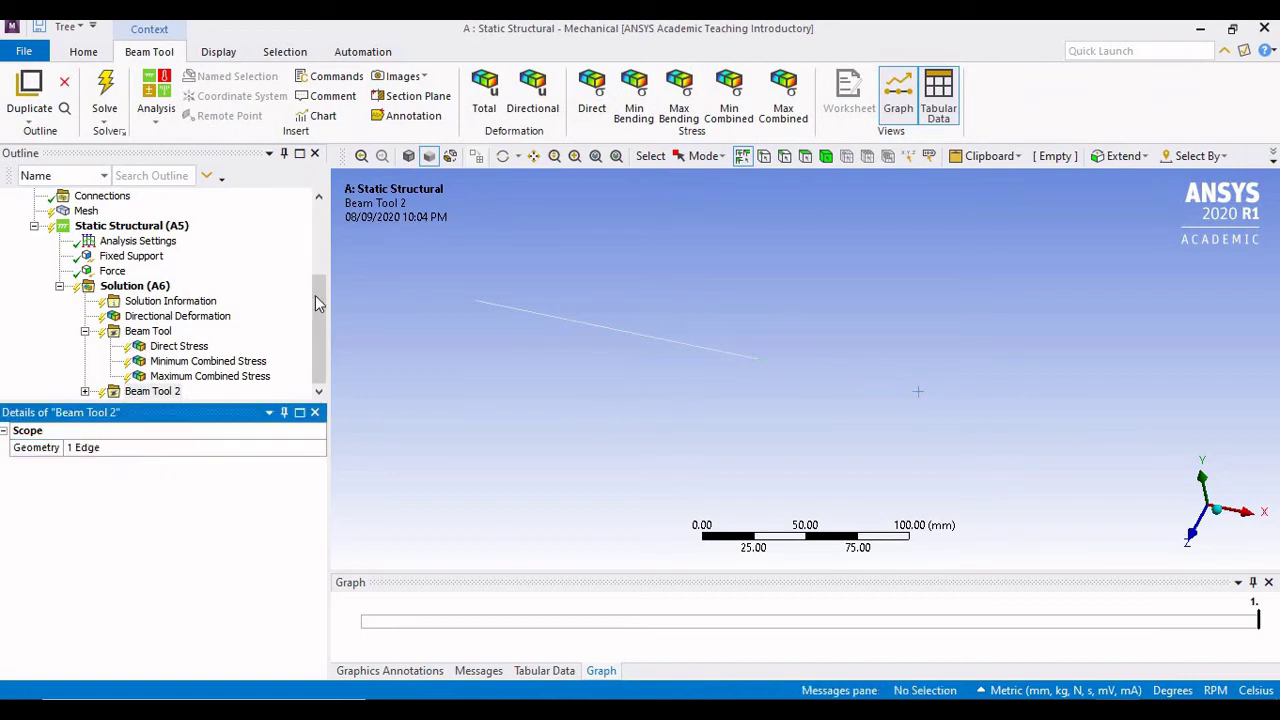
Solve the static structural analysis and display the Directional Deformation result.
{"action": "left_click", "coordinate": [321, 345]}
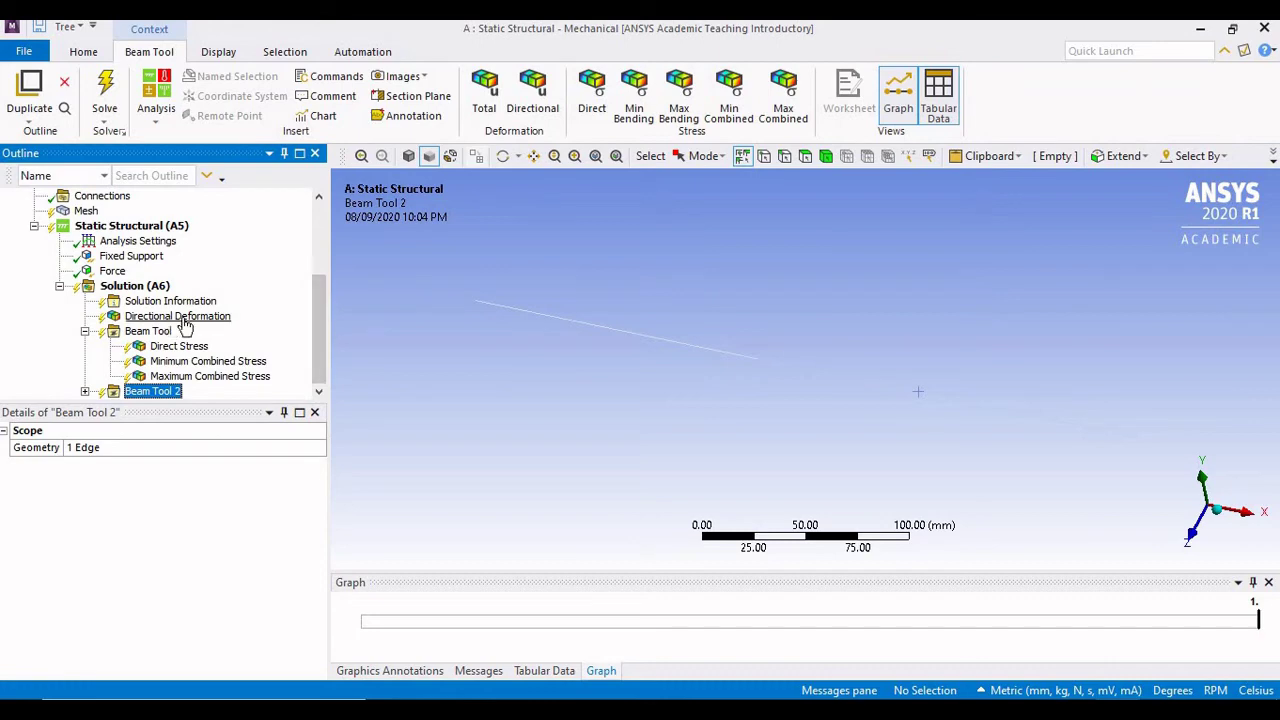
{"action": "left_click", "coordinate": [107, 84]}
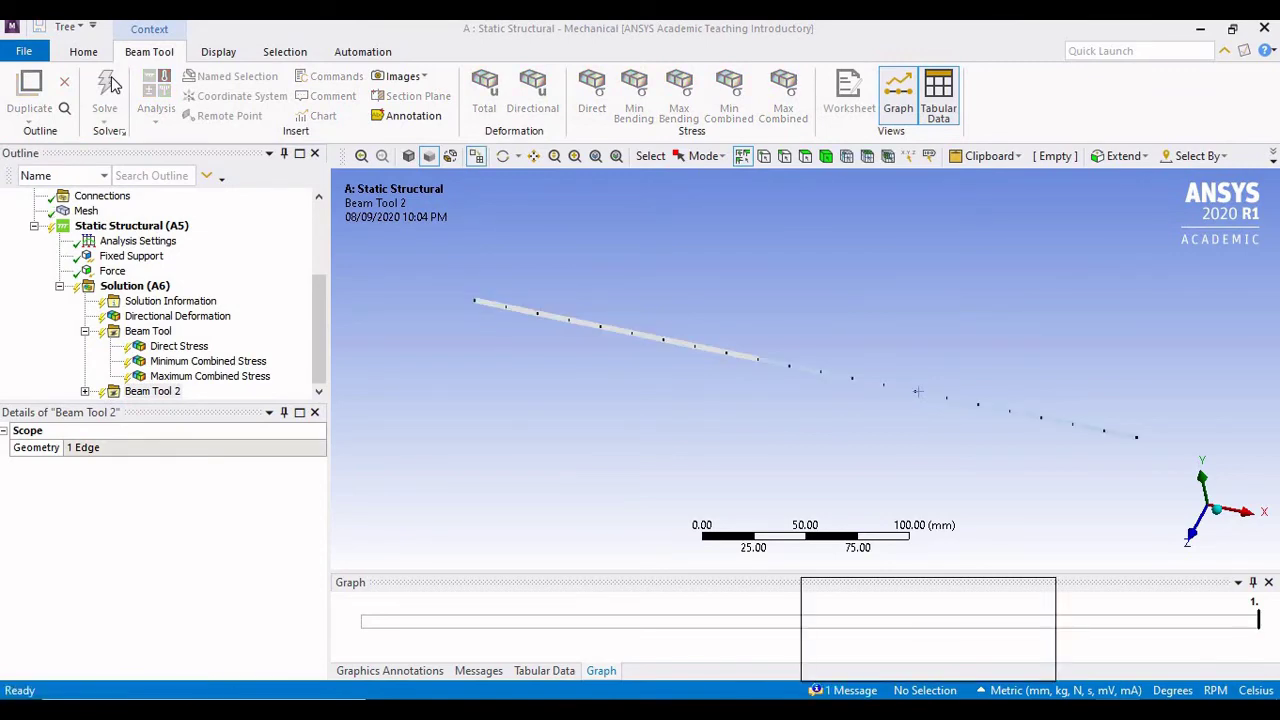
{"action": "left_click", "coordinate": [113, 84]}
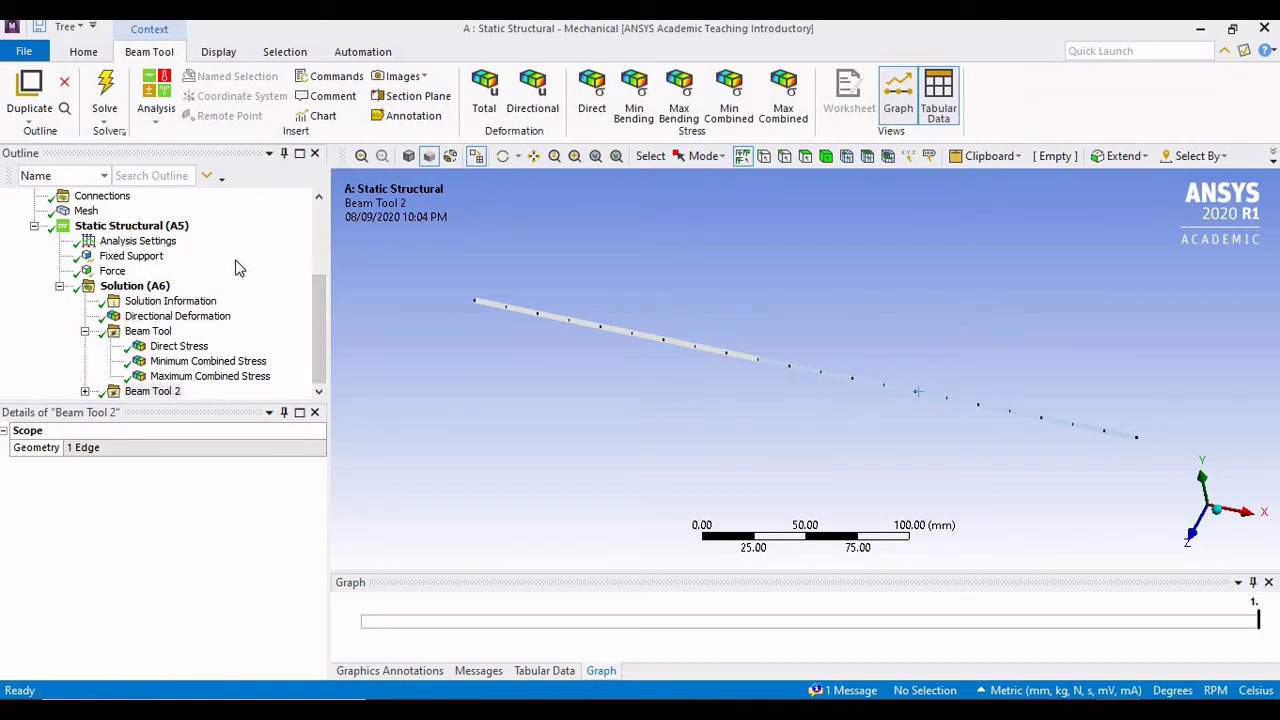
{"action": "left_click", "coordinate": [190, 316]}
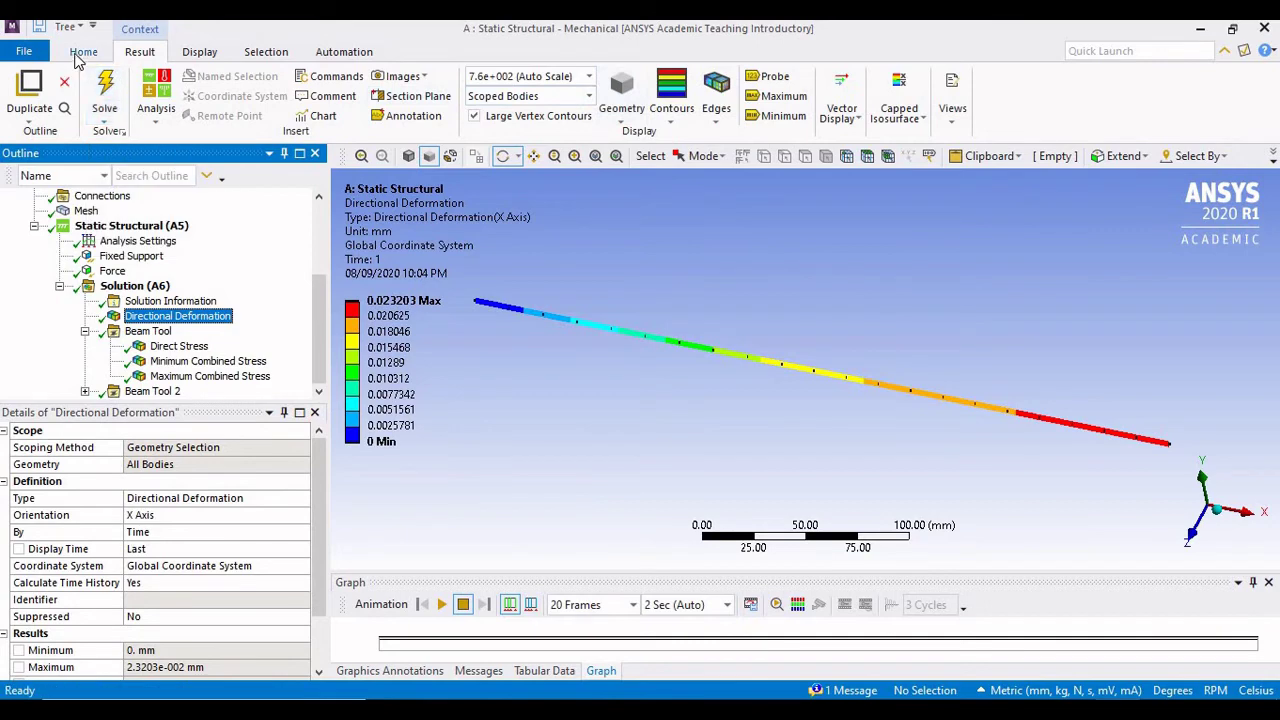
{"action": "left_click", "coordinate": [135, 286]}
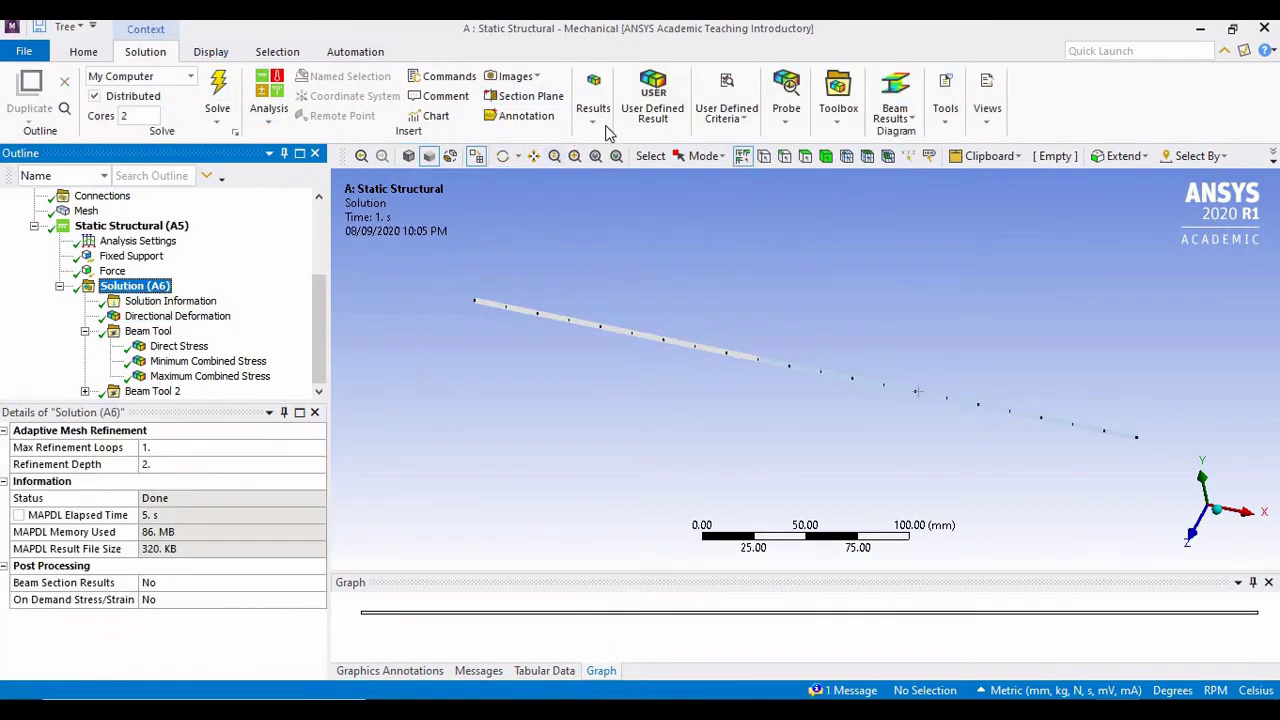
{"action": "left_click", "coordinate": [595, 125]}
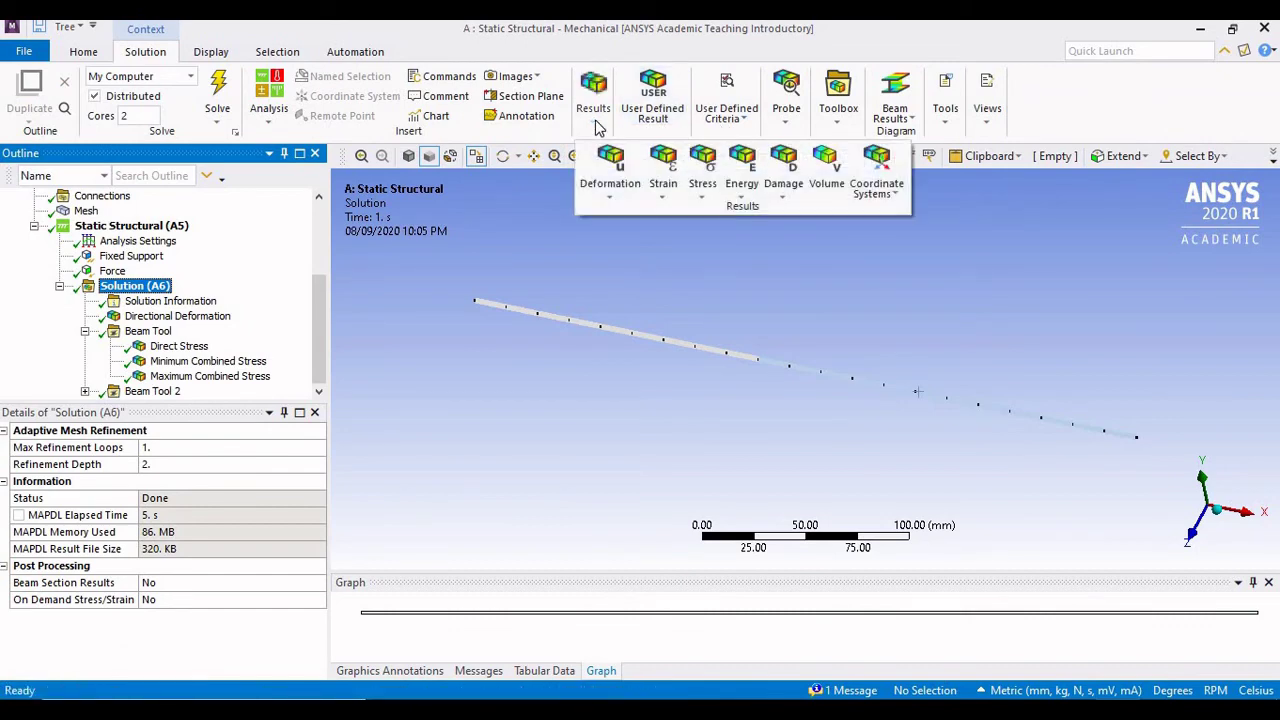
{"action": "left_click", "coordinate": [595, 125]}
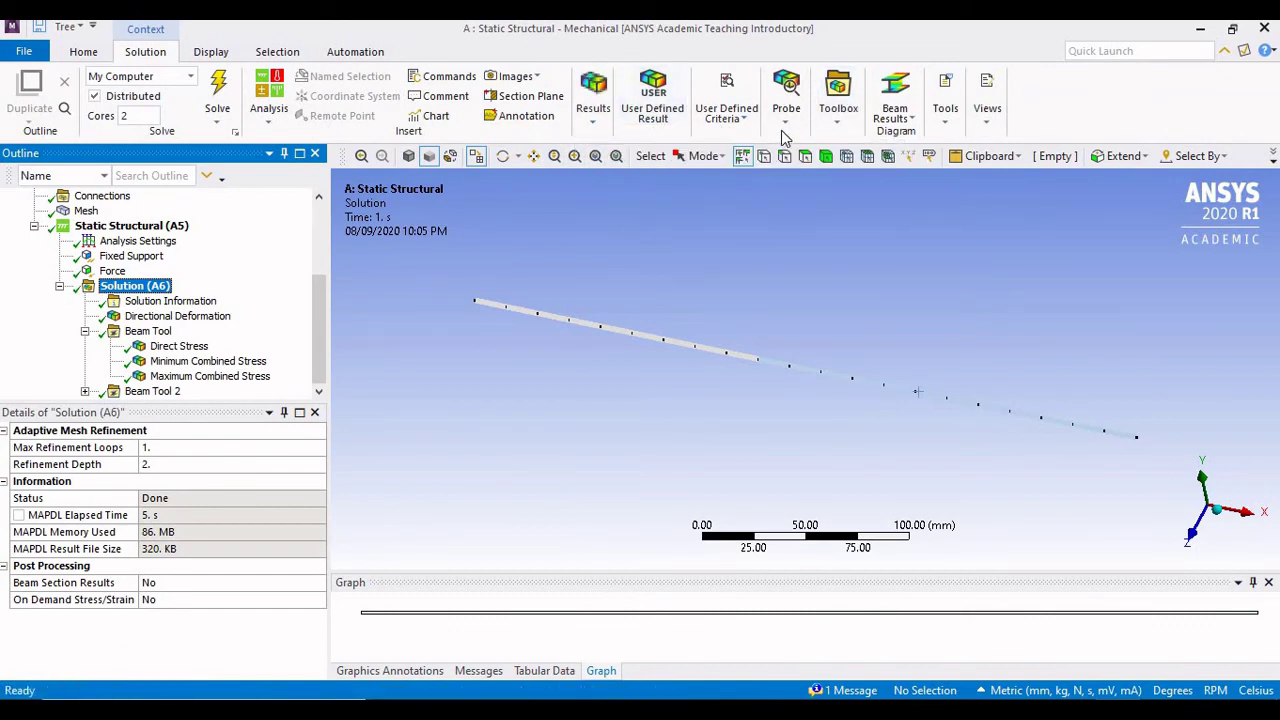
Turn on the thick shells and beams display and show the Directional Deformation result on the solid-looking bar.
{"action": "left_click", "coordinate": [211, 51]}
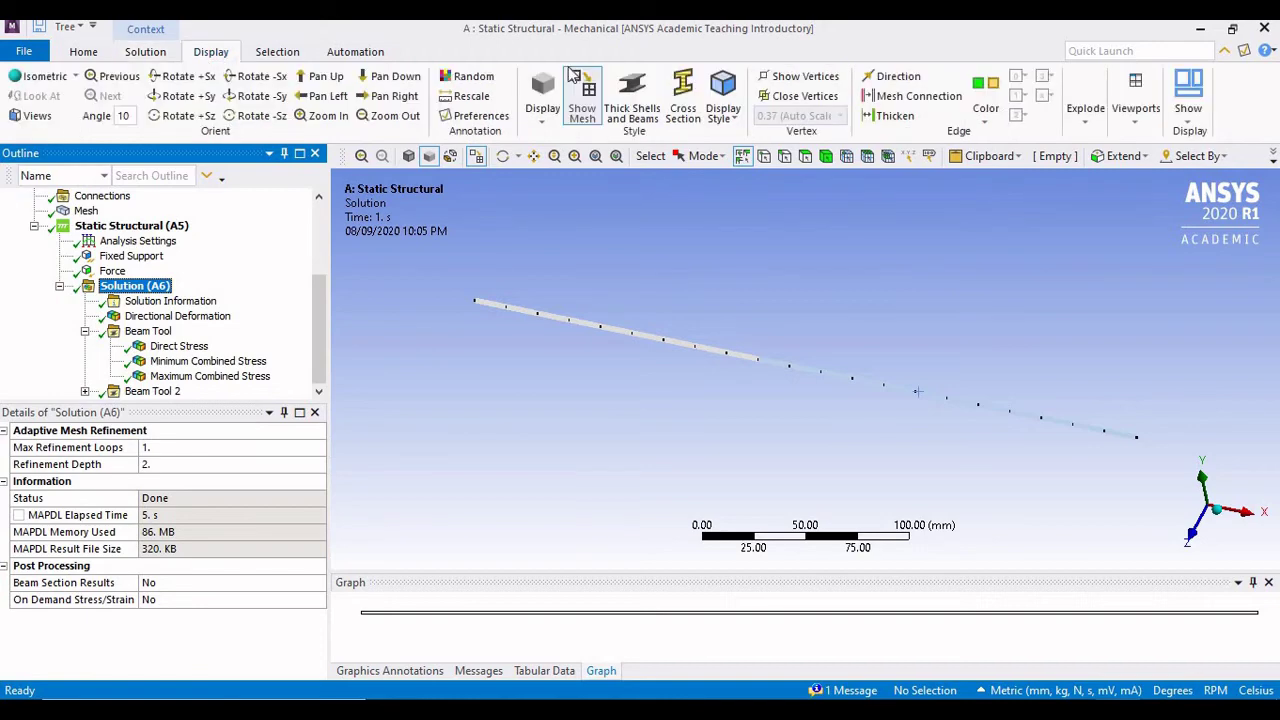
{"action": "left_click", "coordinate": [634, 95]}
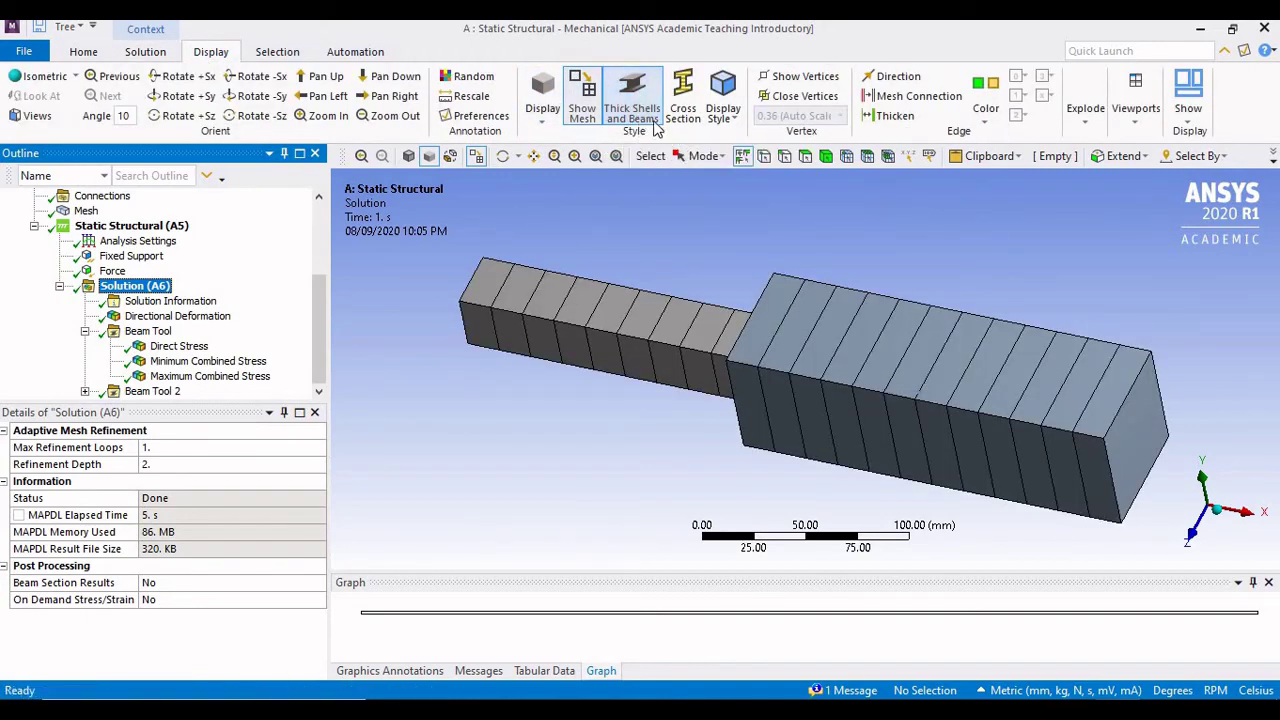
{"action": "left_click", "coordinate": [200, 316]}
{"action": "left_click_drag", "start_coordinate": [720, 438], "coordinate": [757, 367]}
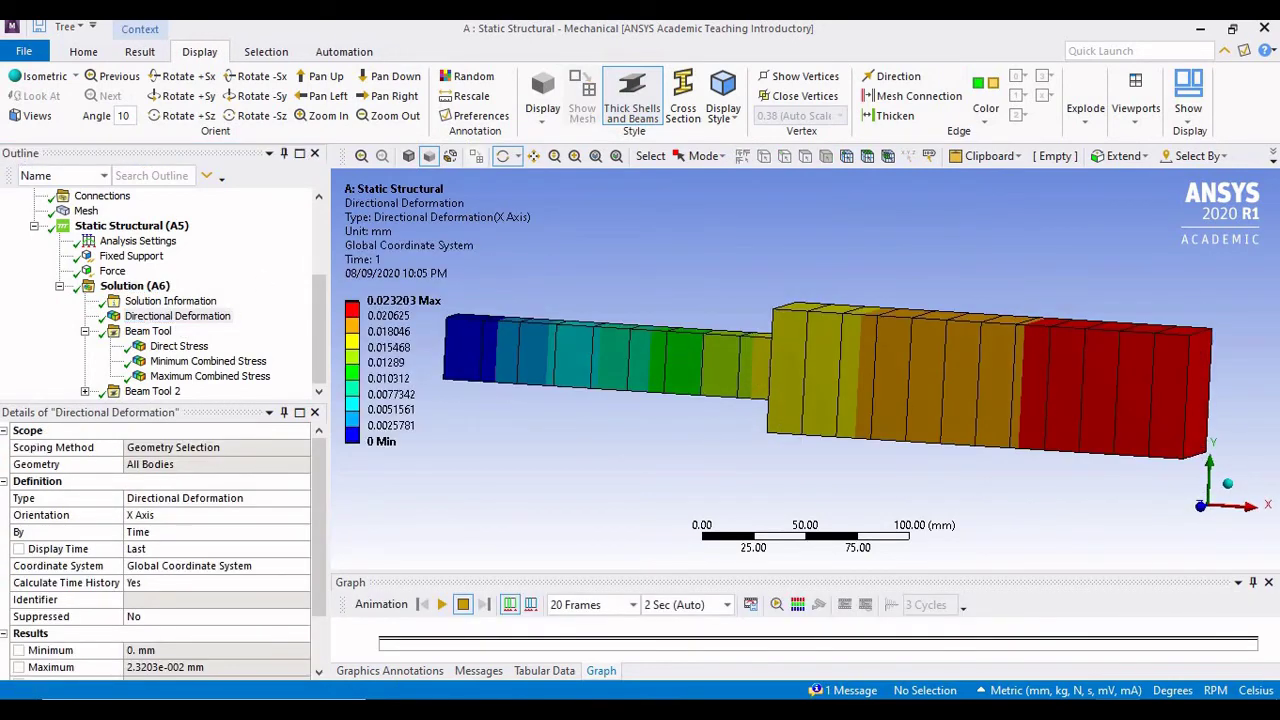
Switch to the Step Bar Analysis PDF to read its solution values, and return to the deformation plot in Ansys Mechanical.
{"action": "key", "text": "alt+Tab"}
{"action": "scroll", "coordinate": [528, 419], "scroll_direction": "down", "scroll_amount": 5}
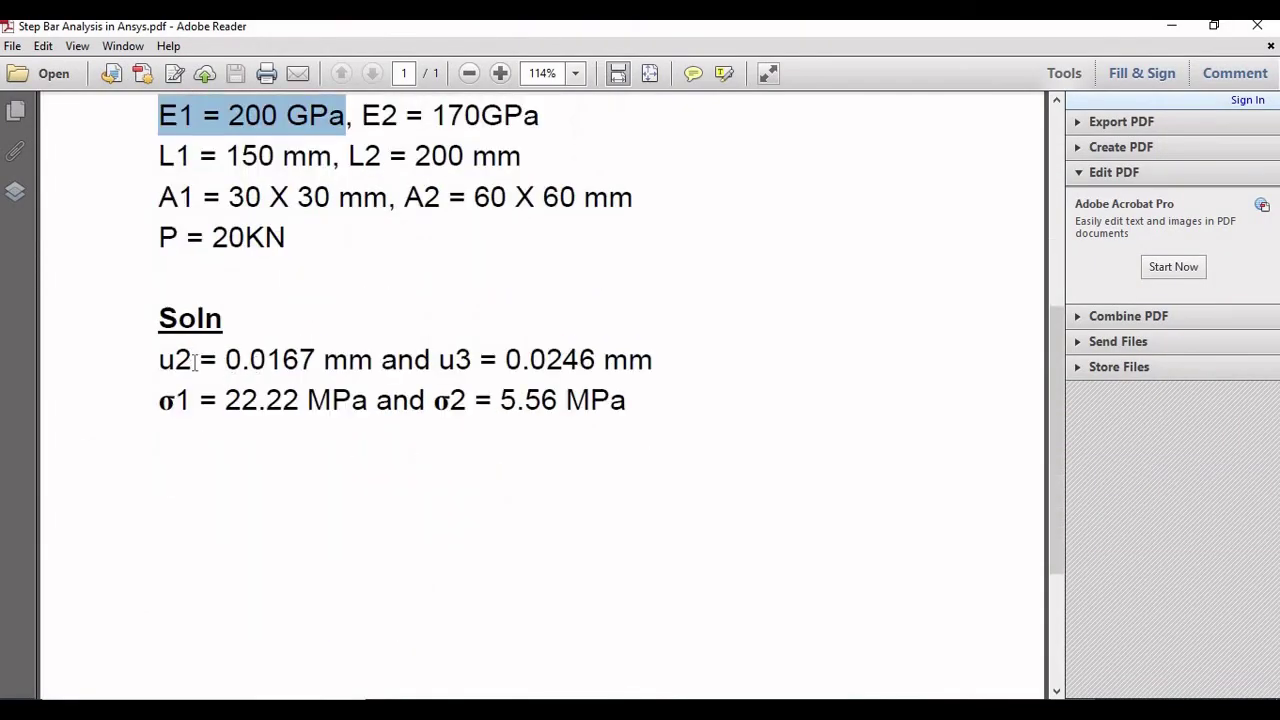
{"action": "scroll", "coordinate": [377, 347], "scroll_direction": "up", "scroll_amount": 5}
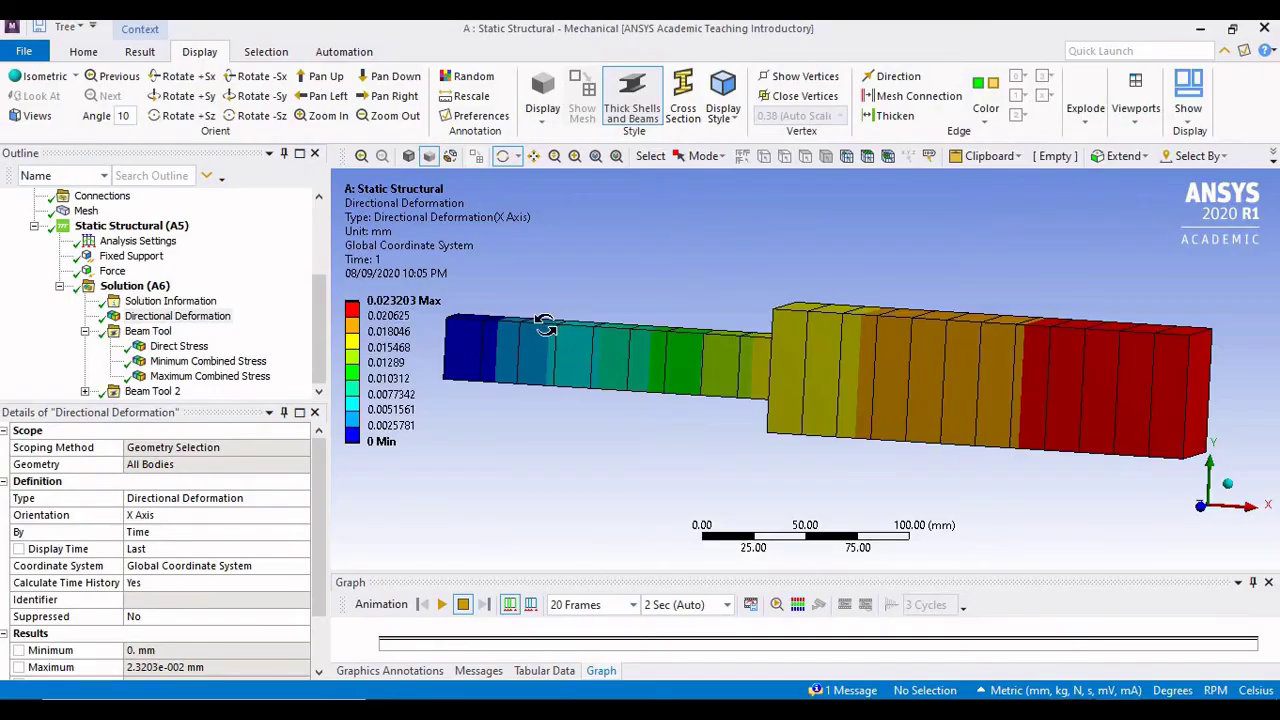
{"action": "left_click_drag", "start_coordinate": [651, 306], "coordinate": [688, 339]}
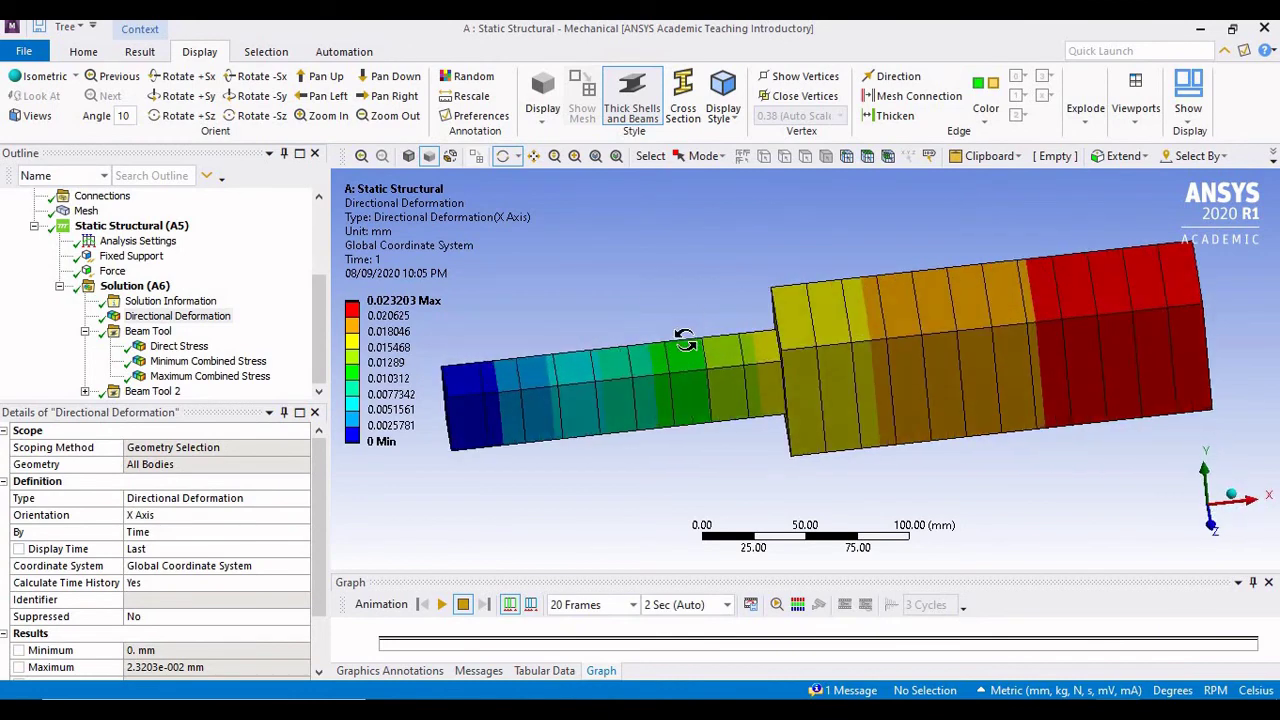
Place a probe label on the Directional Deformation result at the junction between the thin and thick bar sections.
{"action": "left_click", "coordinate": [135, 286]}
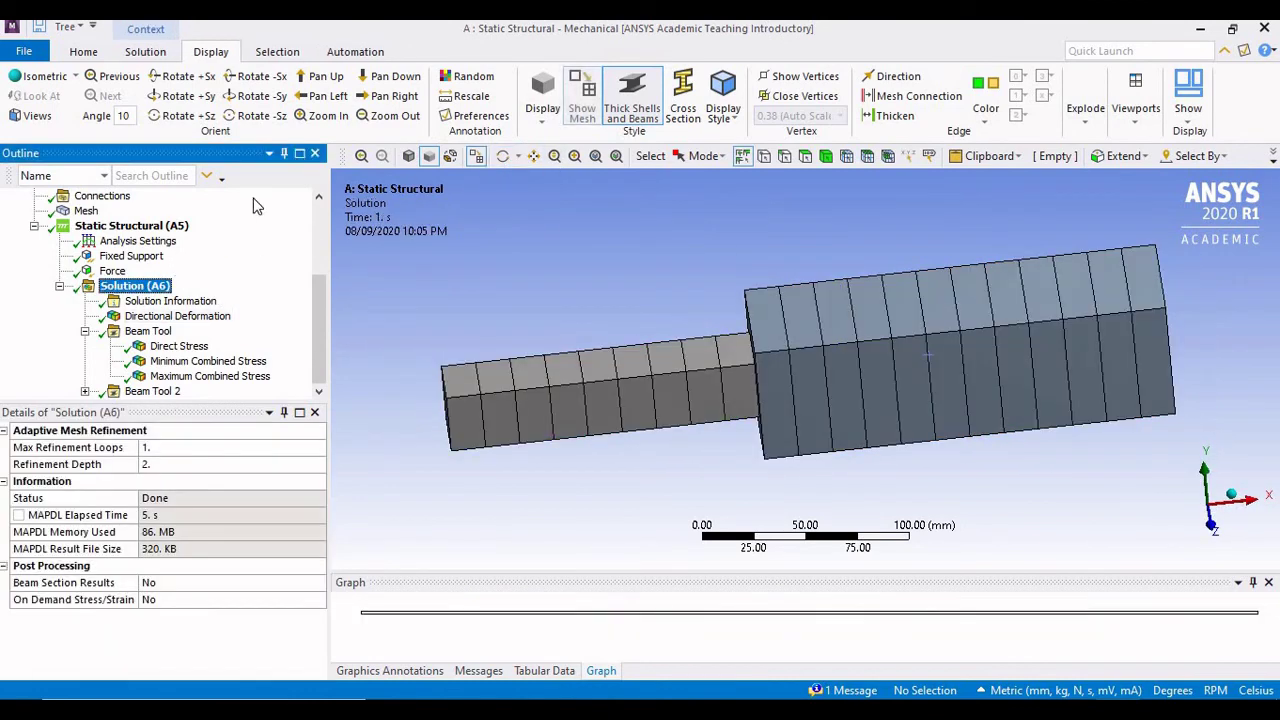
{"action": "left_click", "coordinate": [86, 53]}
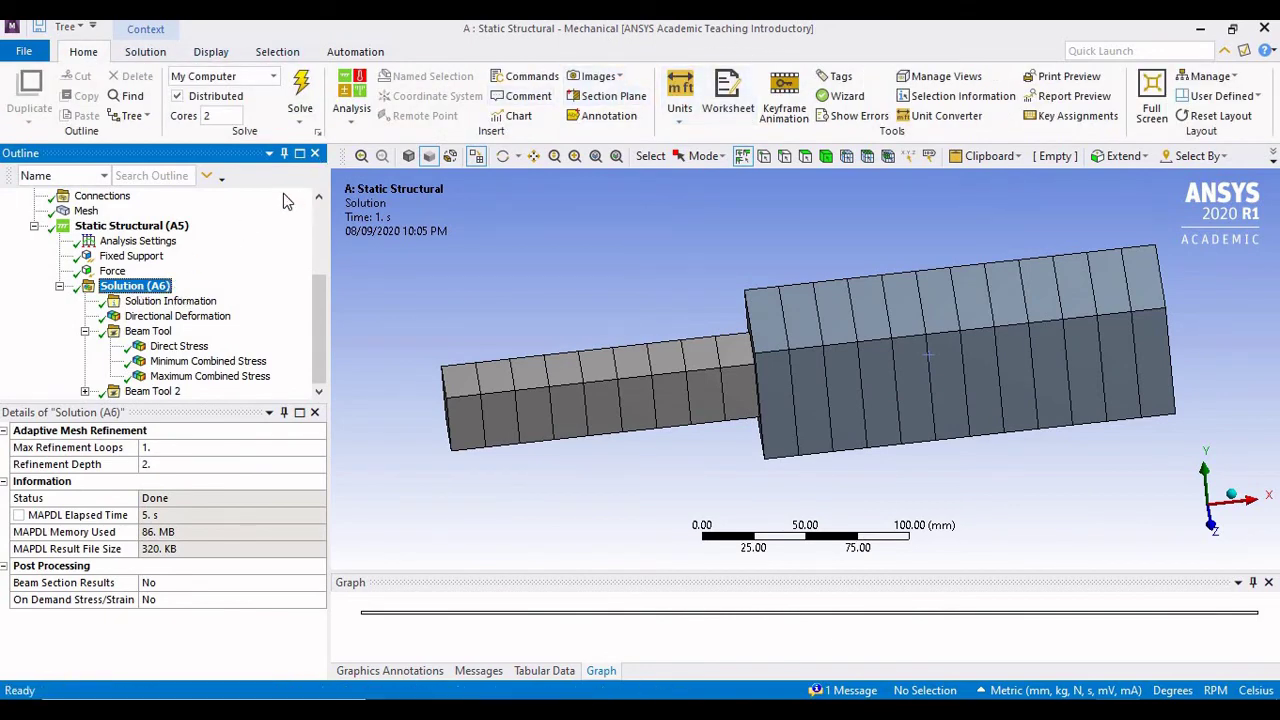
{"action": "left_click", "coordinate": [162, 318]}
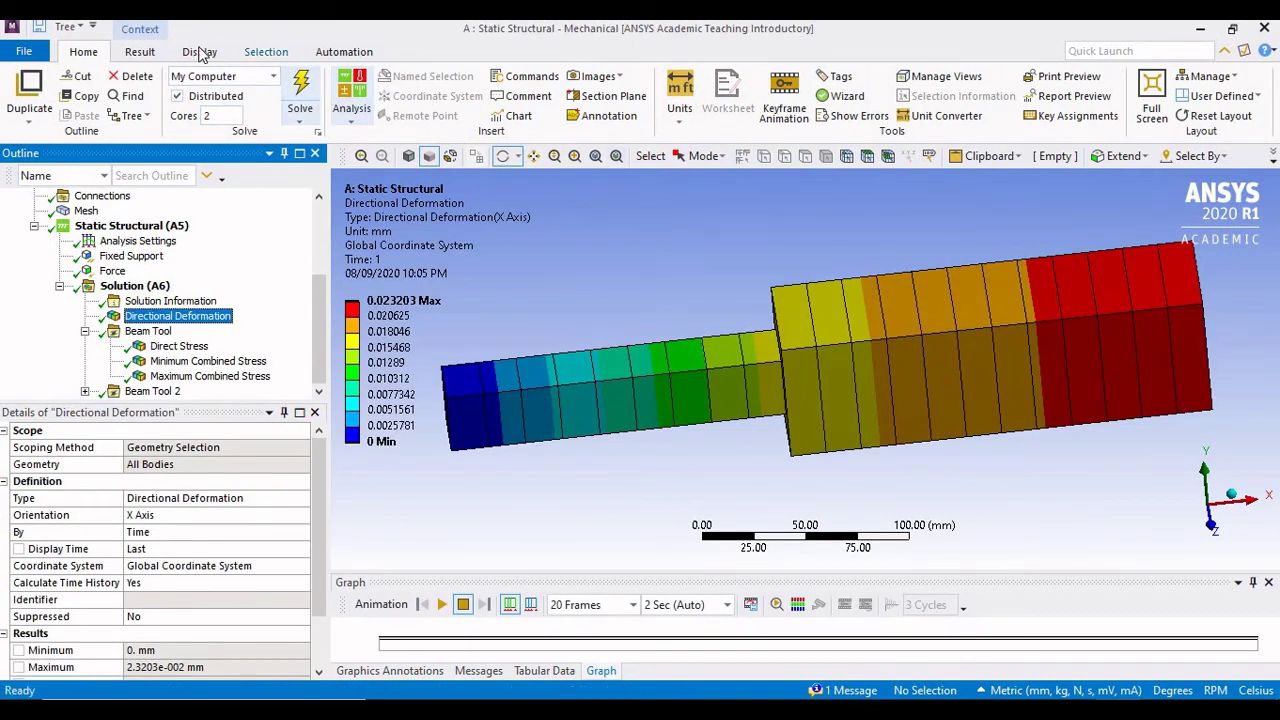
{"action": "left_click", "coordinate": [140, 52]}
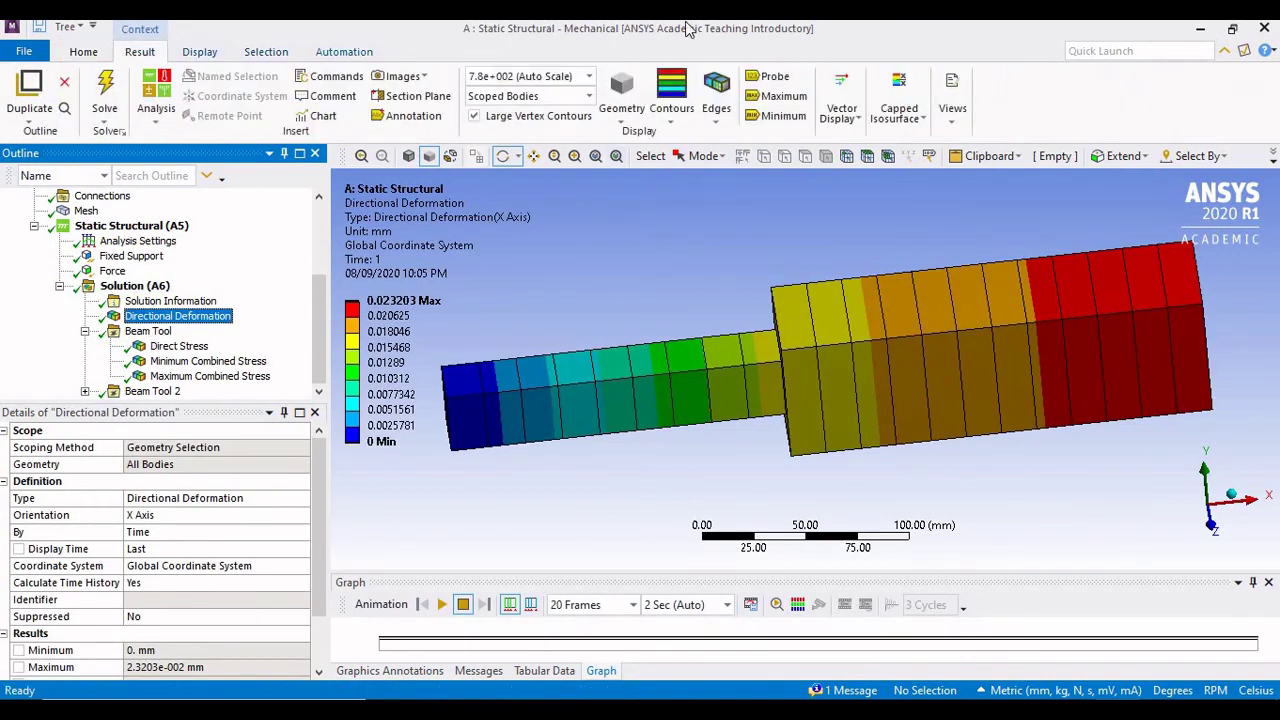
{"action": "left_click", "coordinate": [772, 78]}
{"action": "middle_click_drag", "start_coordinate": [700, 263], "coordinate": [721, 282]}
{"action": "left_click", "coordinate": [773, 341]}
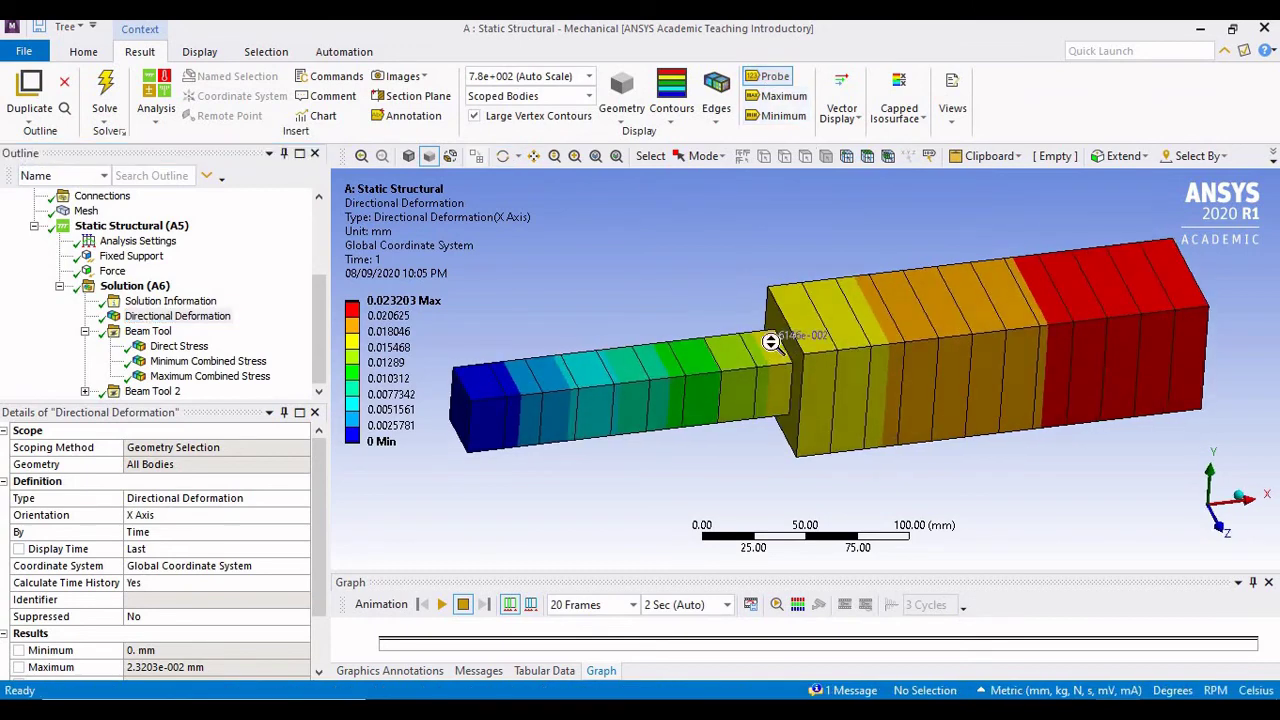
{"action": "scroll", "coordinate": [772, 337], "scroll_direction": "up", "scroll_amount": 4}
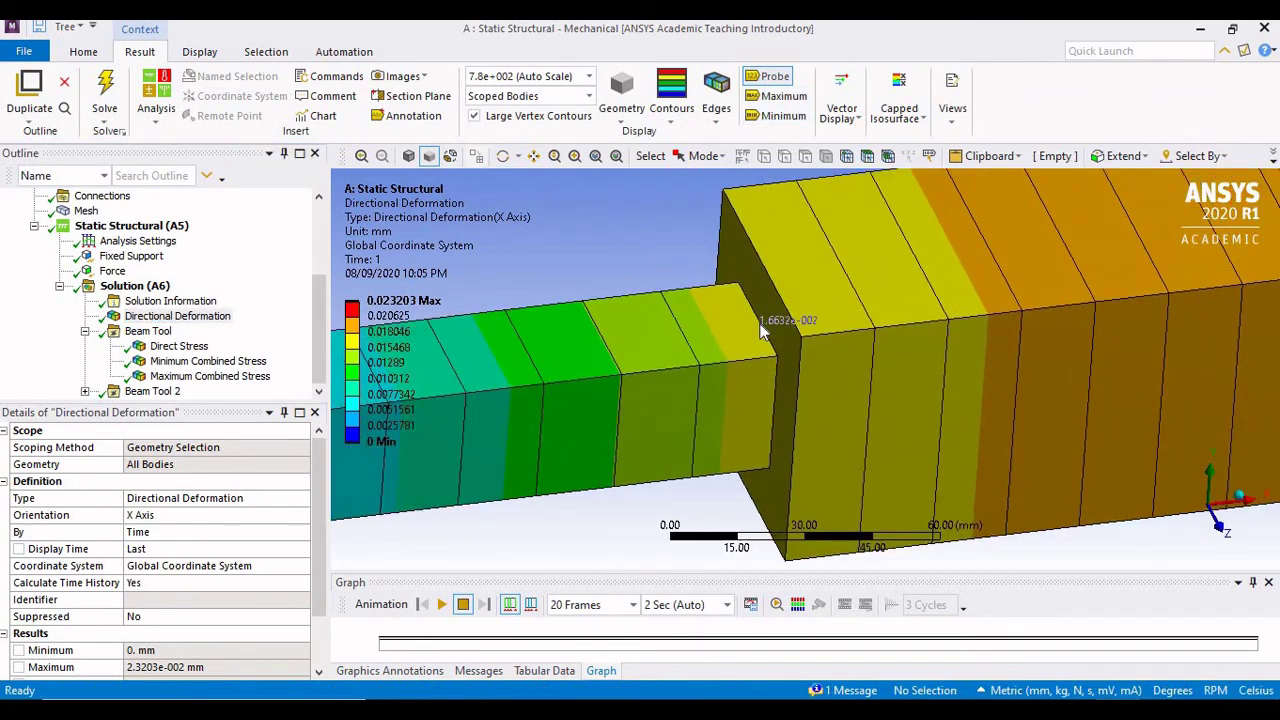
{"action": "left_click", "coordinate": [759, 322]}
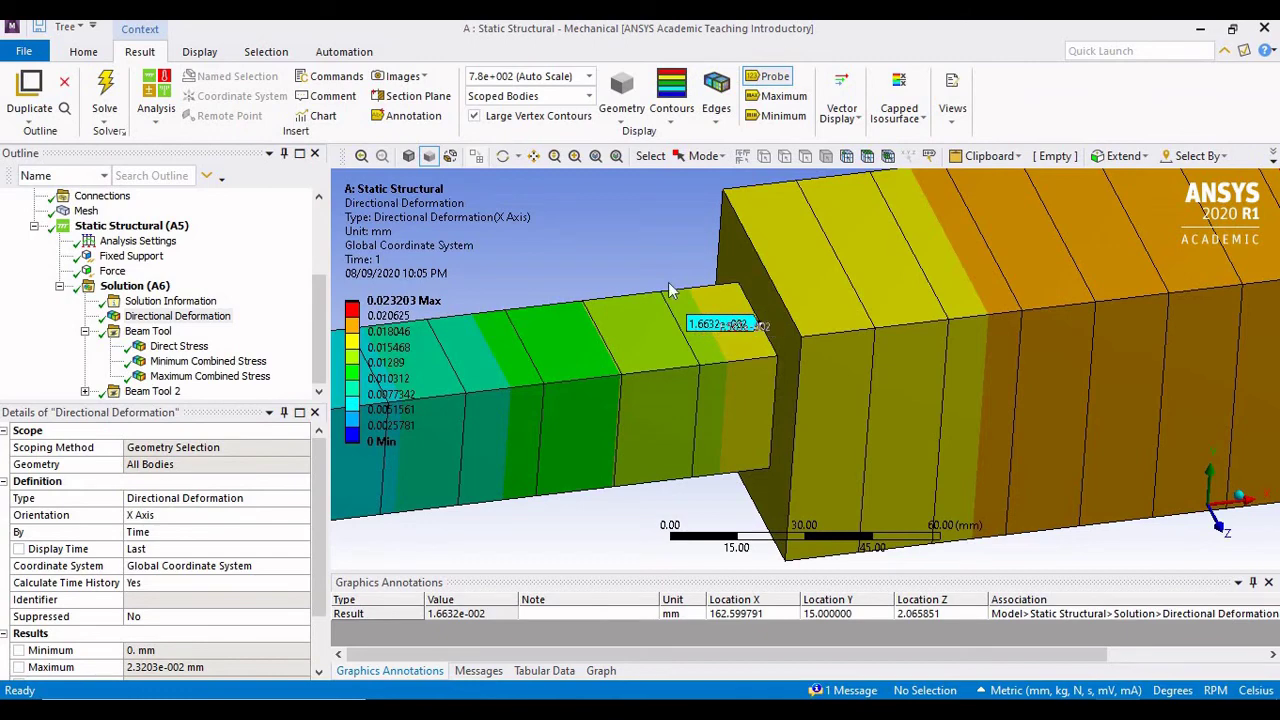
{"action": "scroll", "coordinate": [714, 338], "scroll_direction": "down", "scroll_amount": 5}
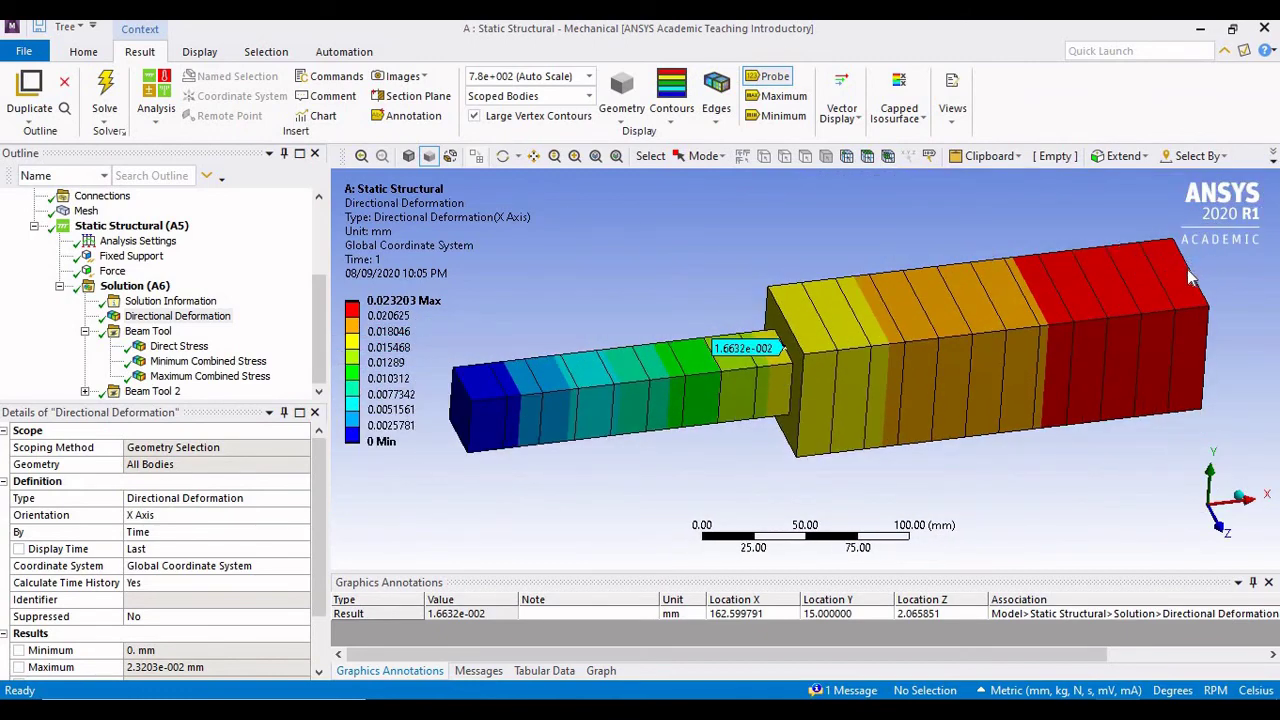
Compare the maximum directional deformation in the legend with the u3 value in the Step Bar Analysis PDF in Adobe Reader.
{"action": "left_click", "coordinate": [392, 301]}
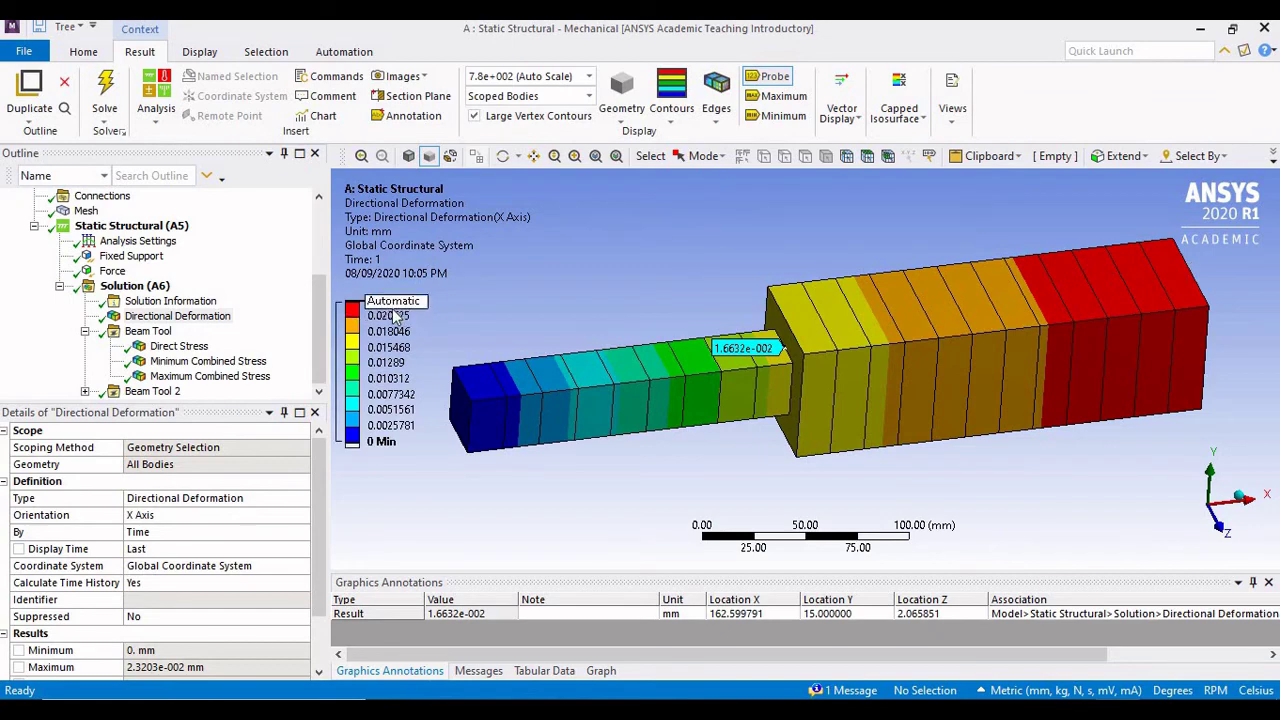
{"action": "left_click", "coordinate": [390, 320]}
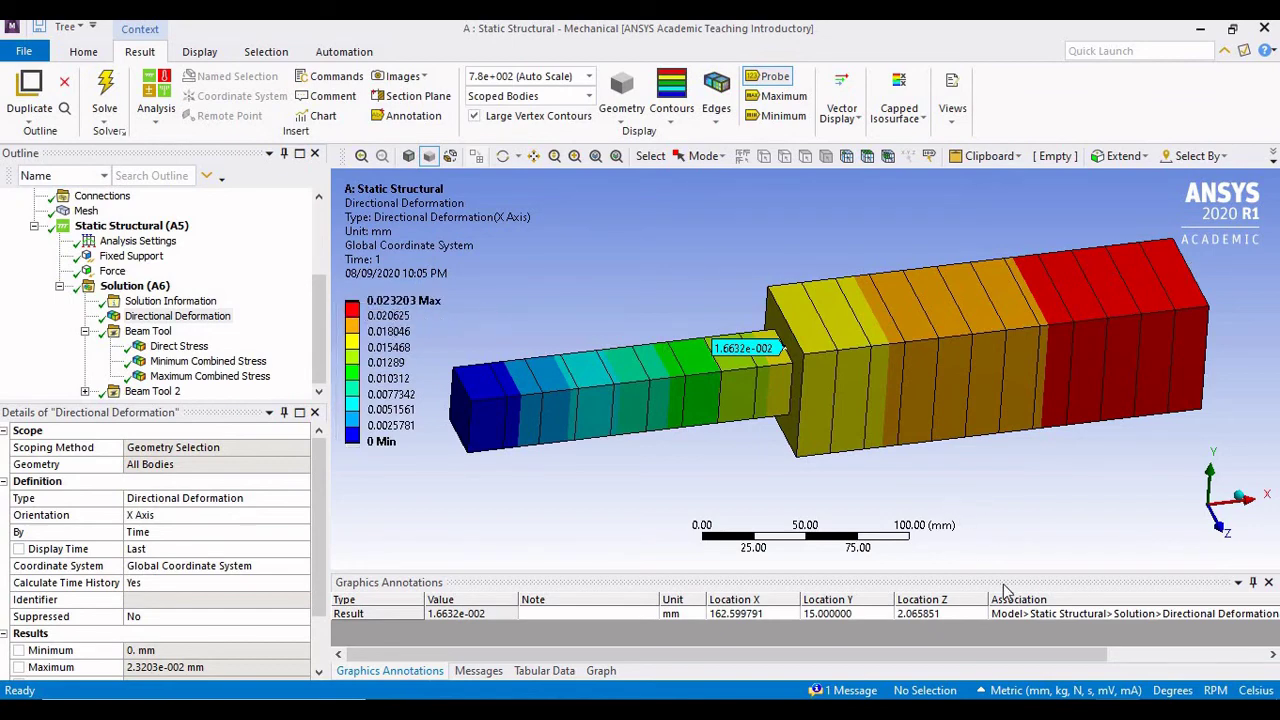
{"action": "key", "text": "alt+Tab"}
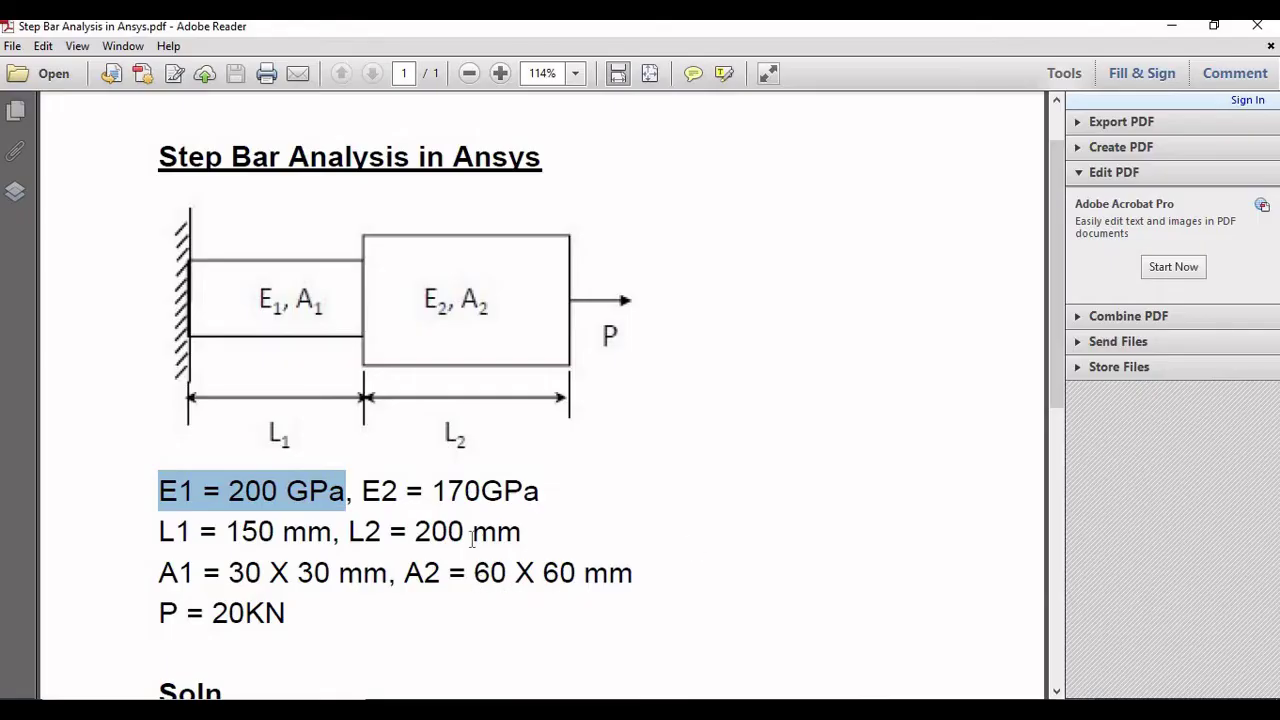
{"action": "scroll", "coordinate": [472, 540], "scroll_direction": "down", "scroll_amount": 5}
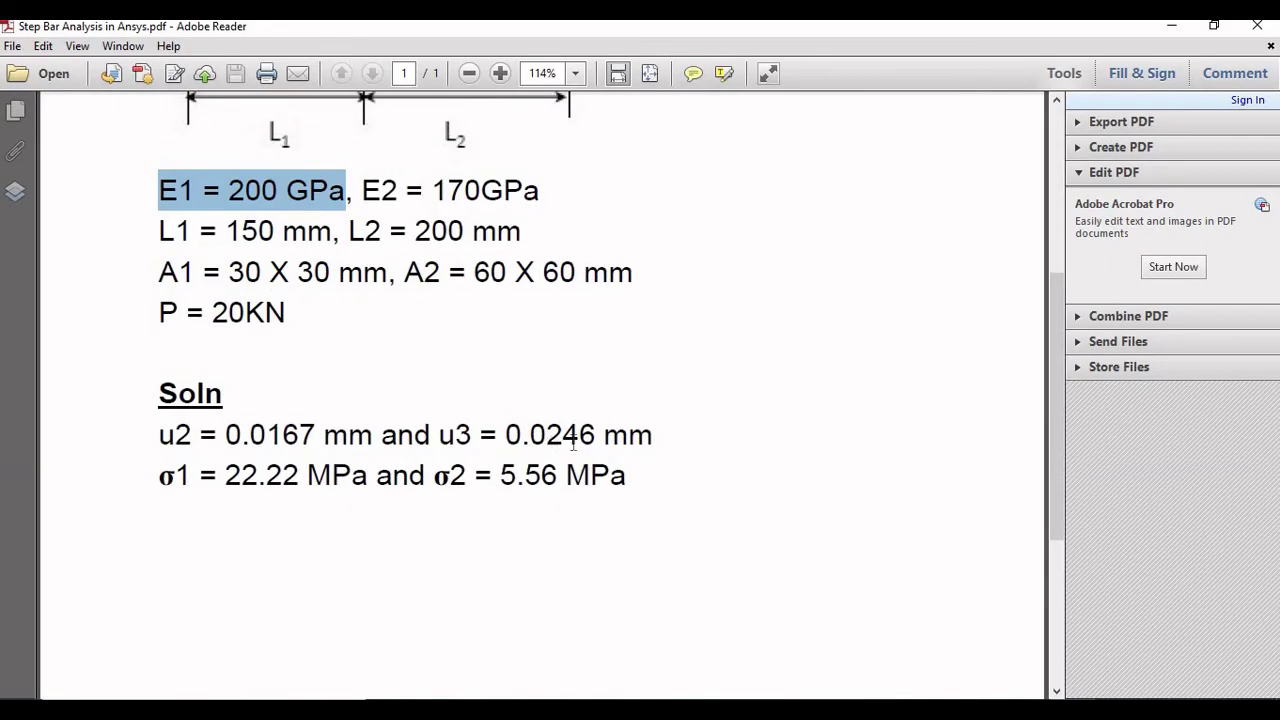
{"action": "key", "text": "alt+Tab"}
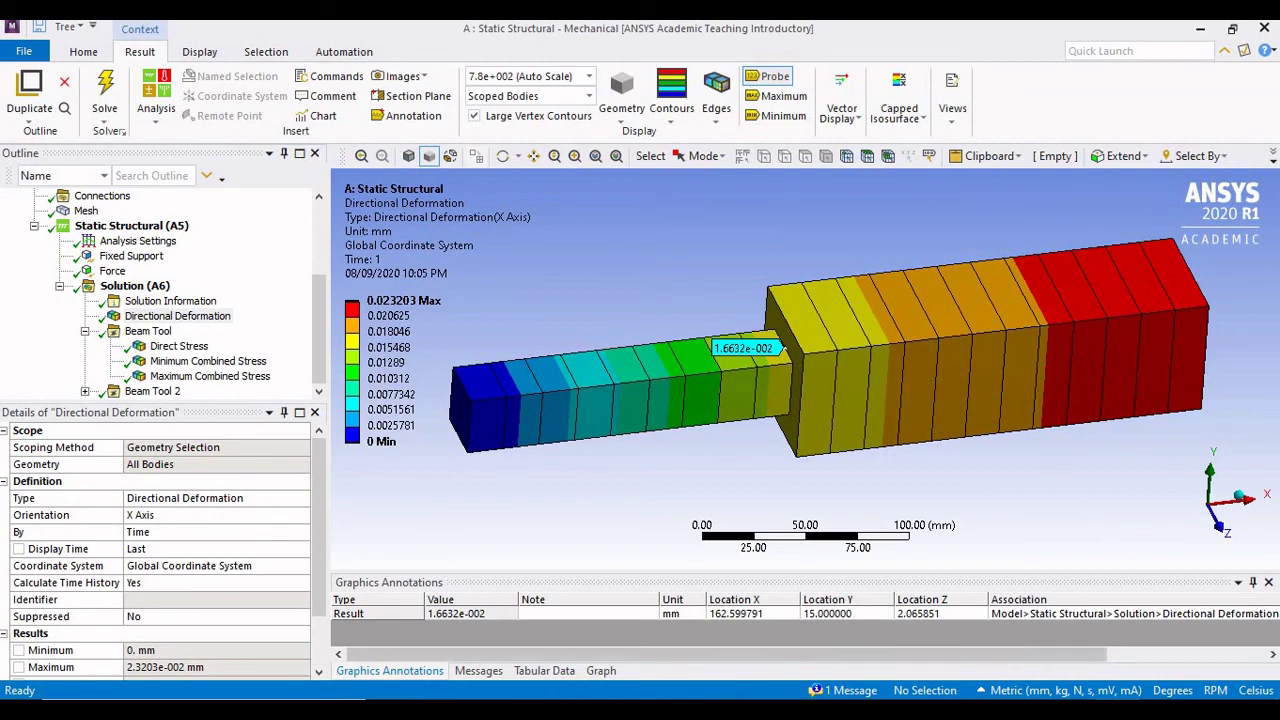
{"action": "left_click", "coordinate": [1078, 635]}
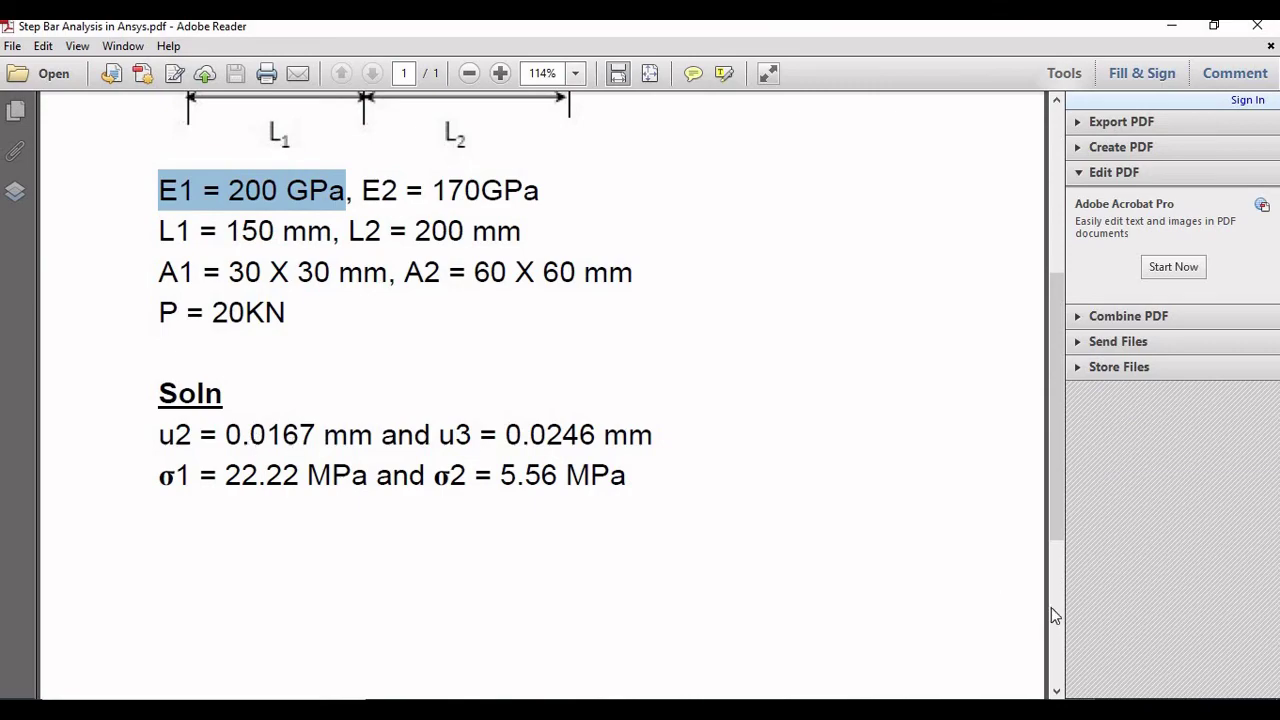
{"action": "left_click", "coordinate": [1079, 698]}
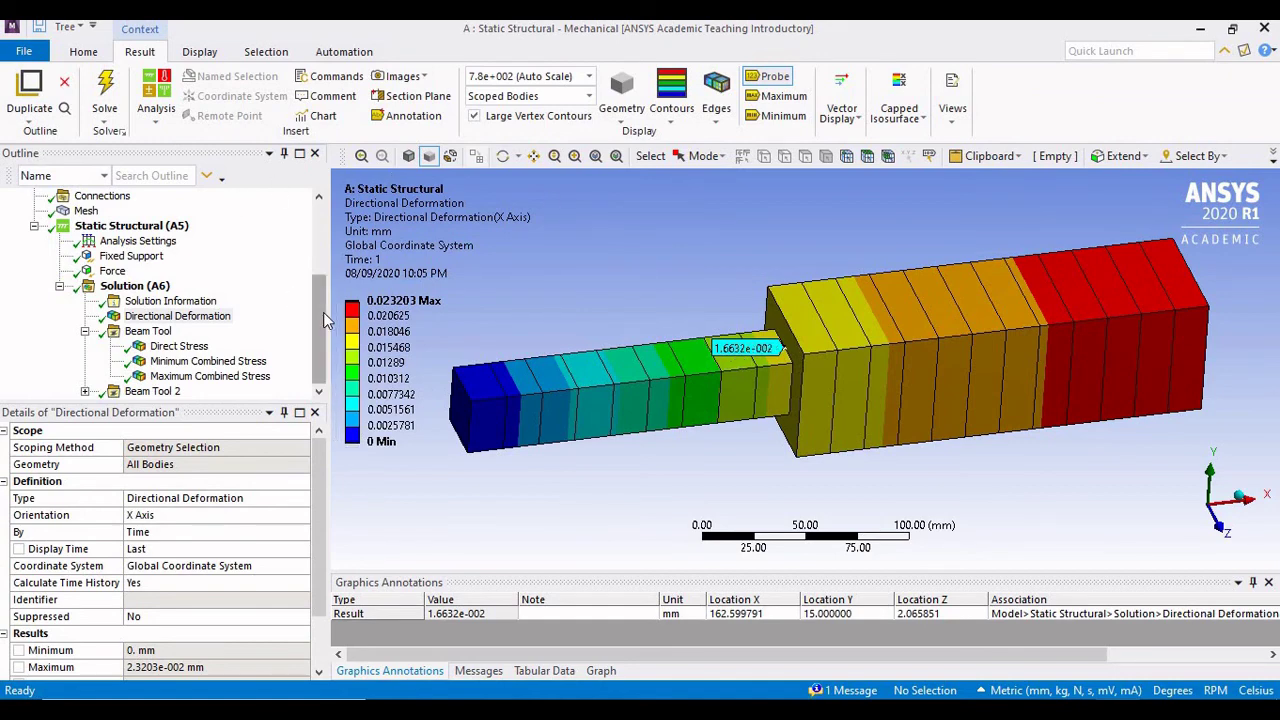
Display the first Beam Tool's Direct Stress and compare it with the σ1 value in the PDF in Adobe Reader.
{"action": "left_click", "coordinate": [185, 348]}
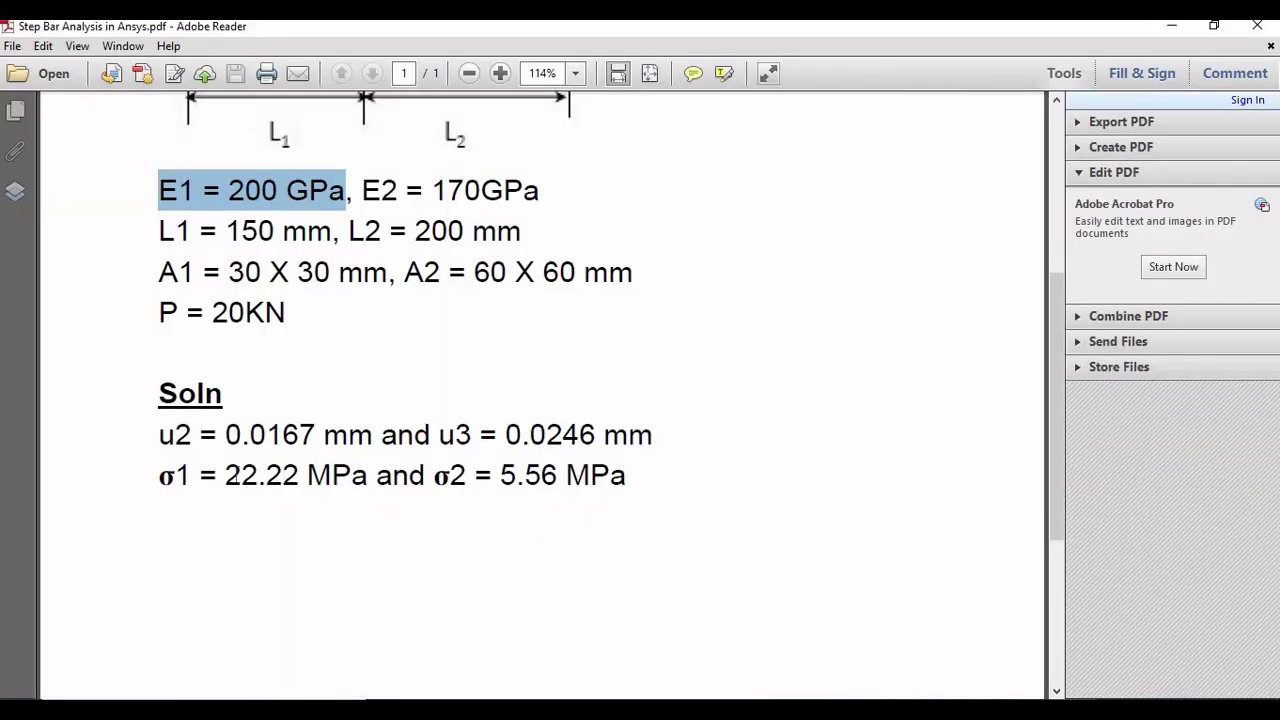
{"action": "left_click", "coordinate": [240, 475]}
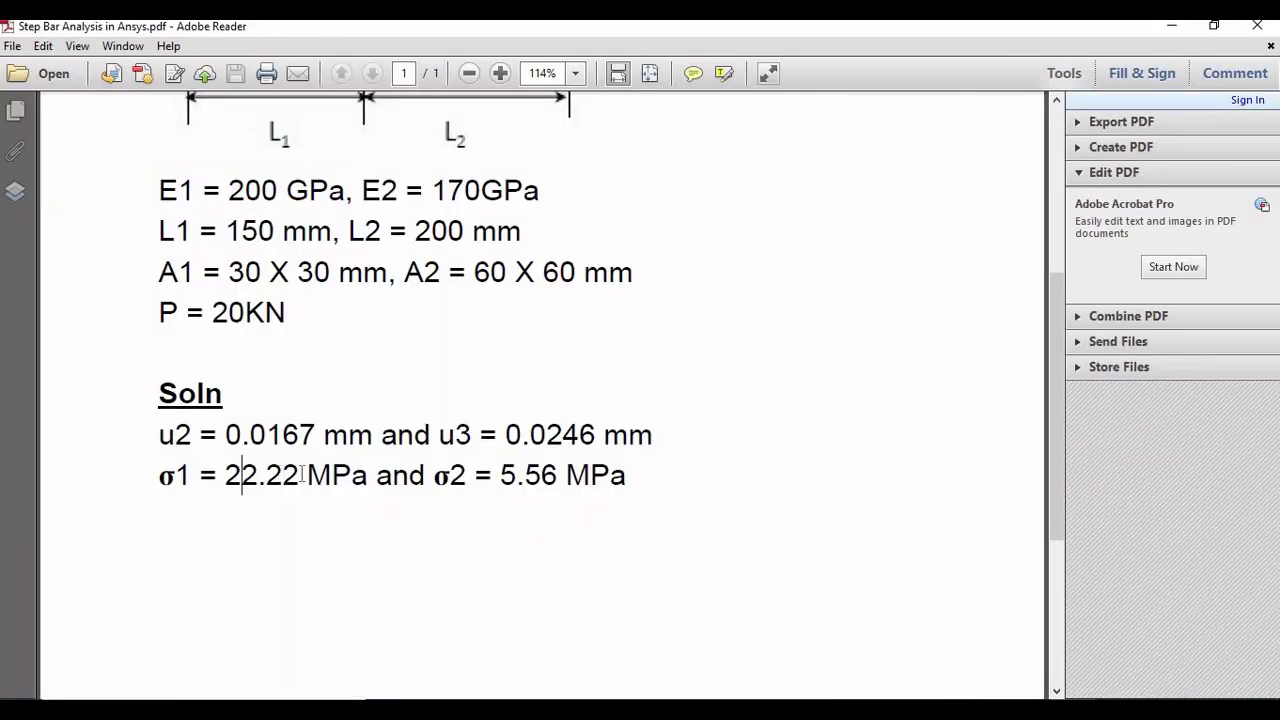
{"action": "left_click_drag", "start_coordinate": [240, 475], "coordinate": [302, 475]}
{"action": "left_click", "coordinate": [302, 476]}
{"action": "key", "text": "alt+Tab"}
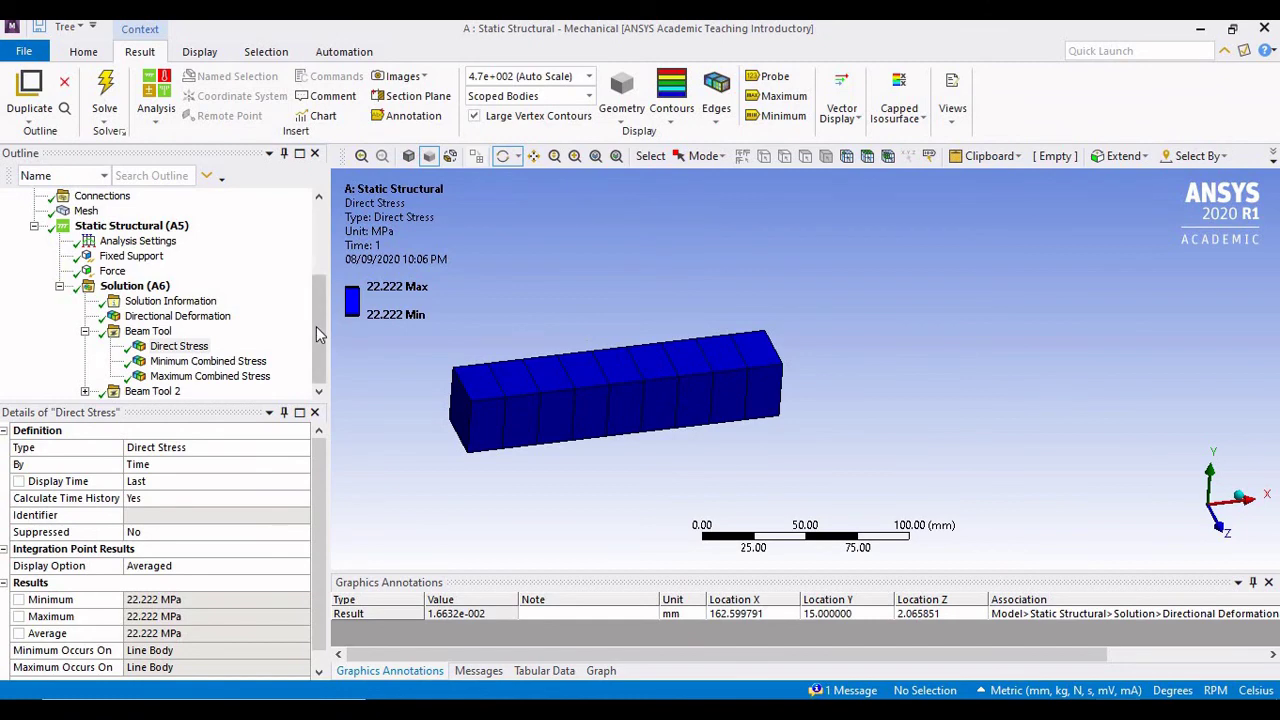
{"action": "left_click", "coordinate": [179, 346]}
Display Beam Tool 2's Direct Stress and compare it with the σ2 value in the PDF in Adobe Reader.
{"action": "left_click", "coordinate": [85, 391]}
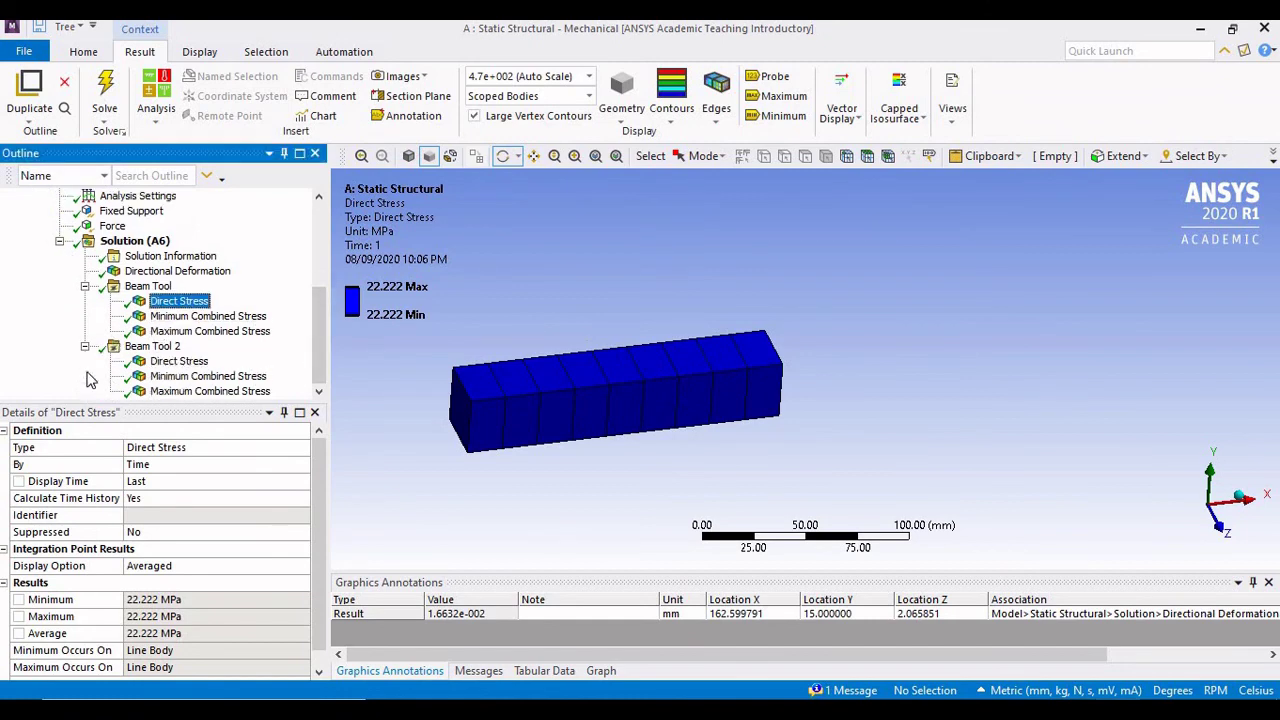
{"action": "left_click", "coordinate": [176, 361]}
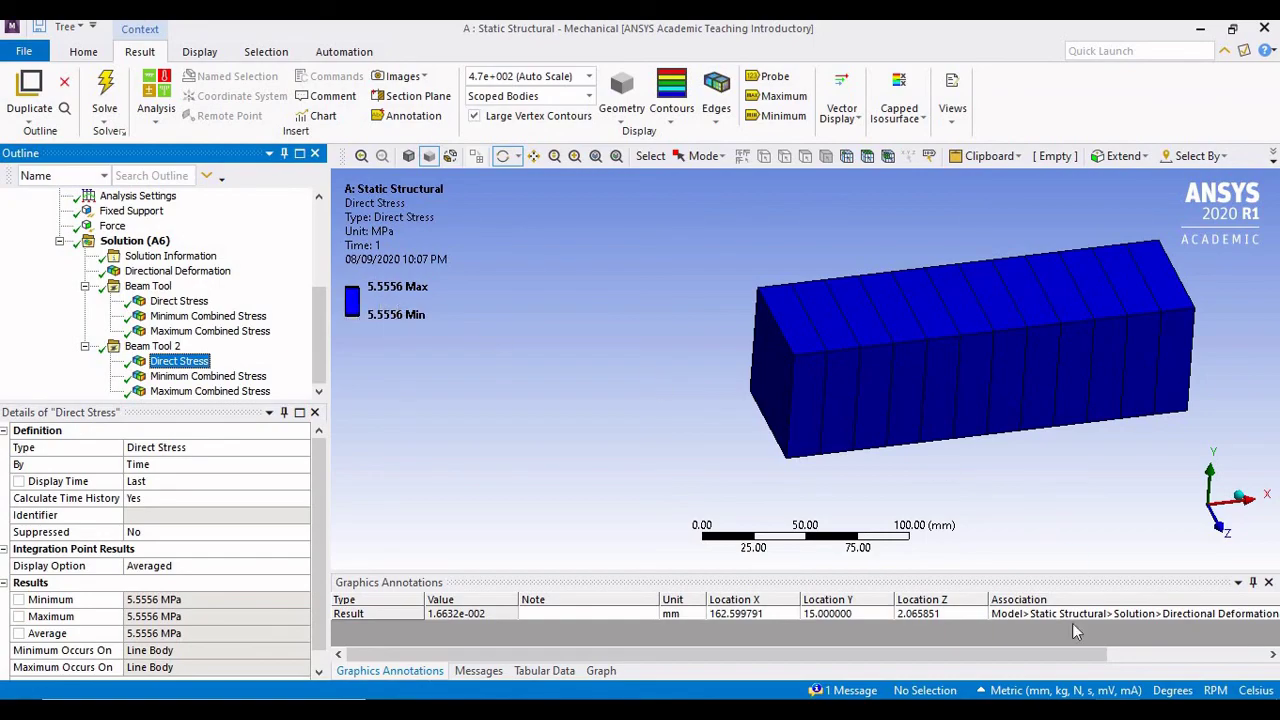
{"action": "key", "text": "alt+Tab"}
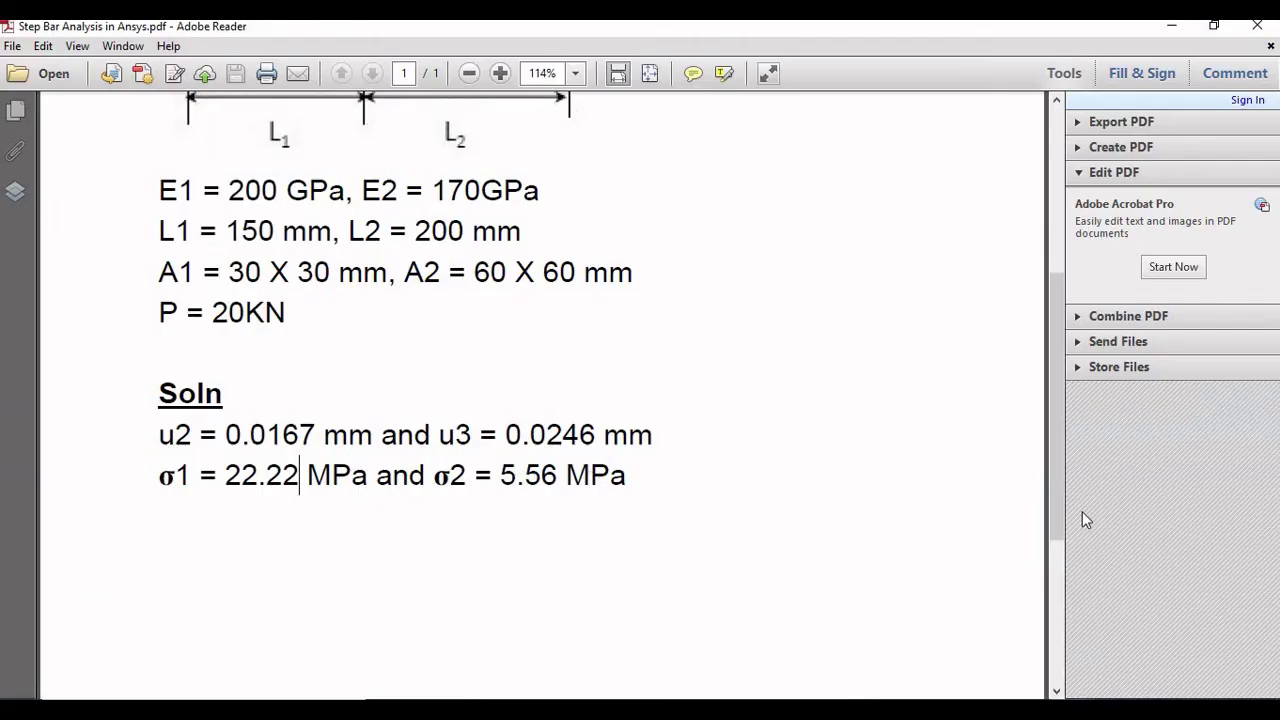
{"action": "key", "text": "alt+Tab"}
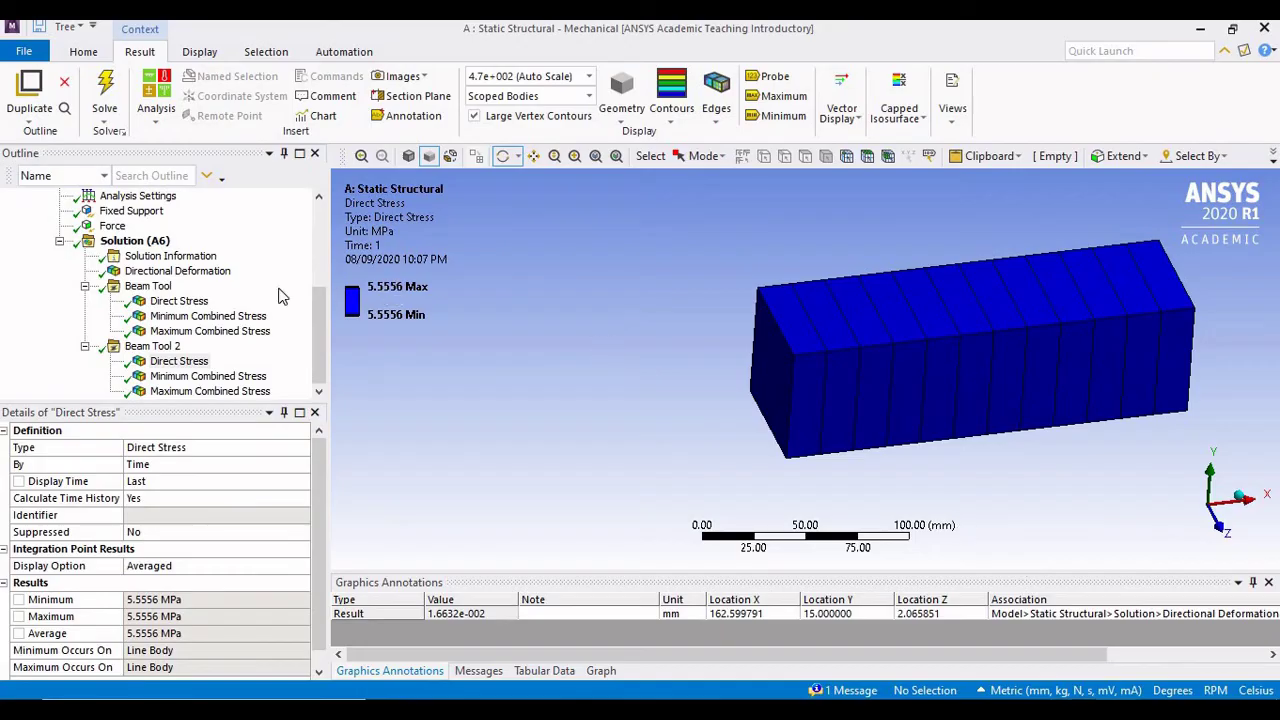
Animate the Directional Deformation result and view the bar from the front, along the Z axis.
{"action": "left_click", "coordinate": [148, 272]}
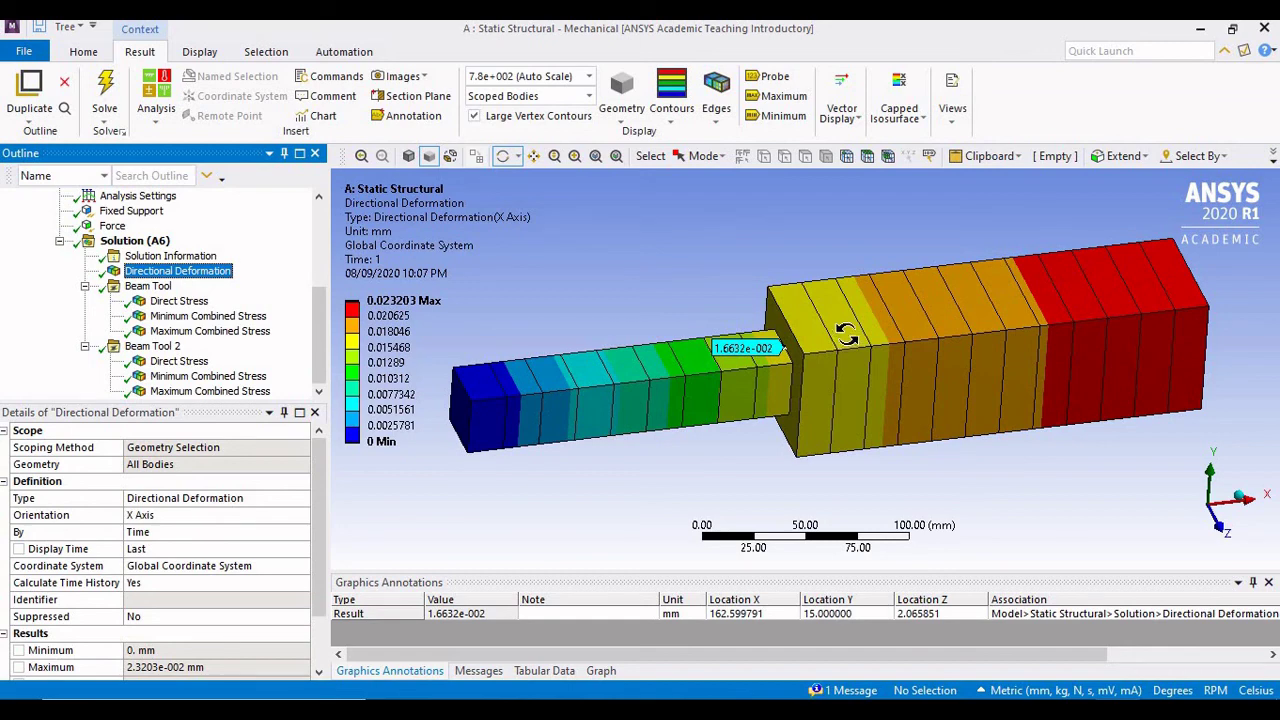
{"action": "left_click_drag", "start_coordinate": [760, 349], "coordinate": [780, 332]}
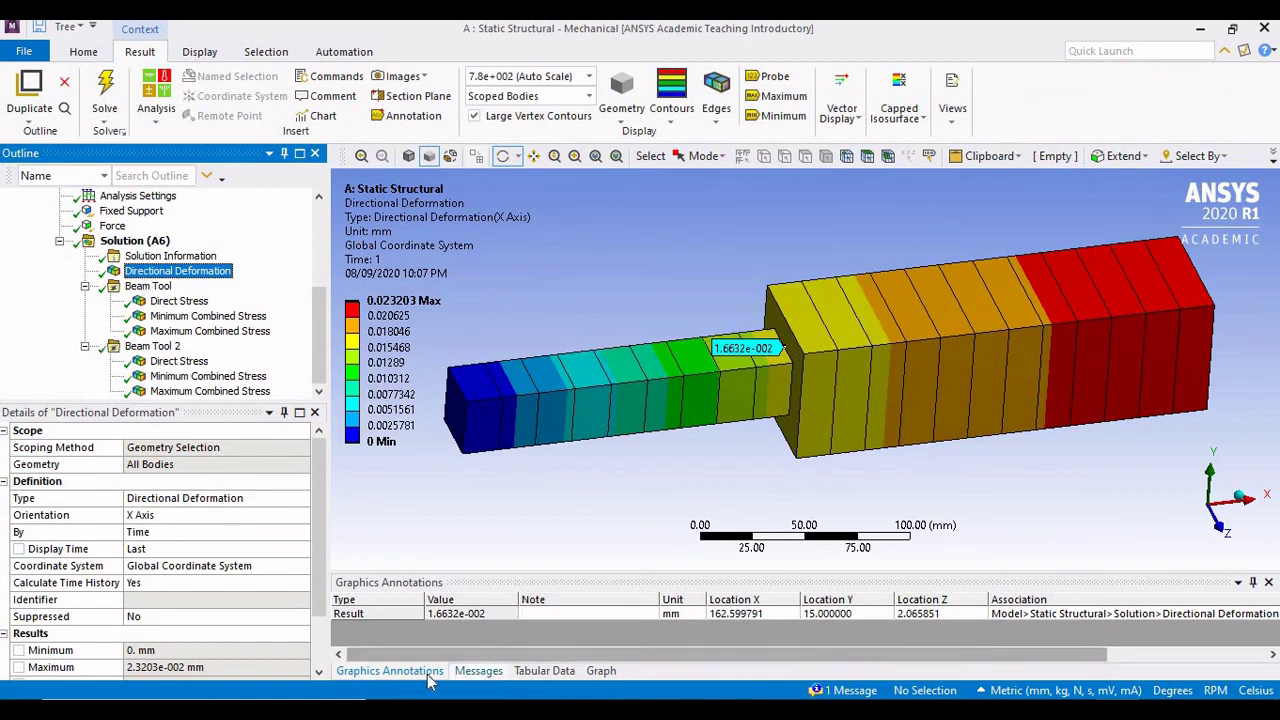
{"action": "left_click", "coordinate": [600, 671]}
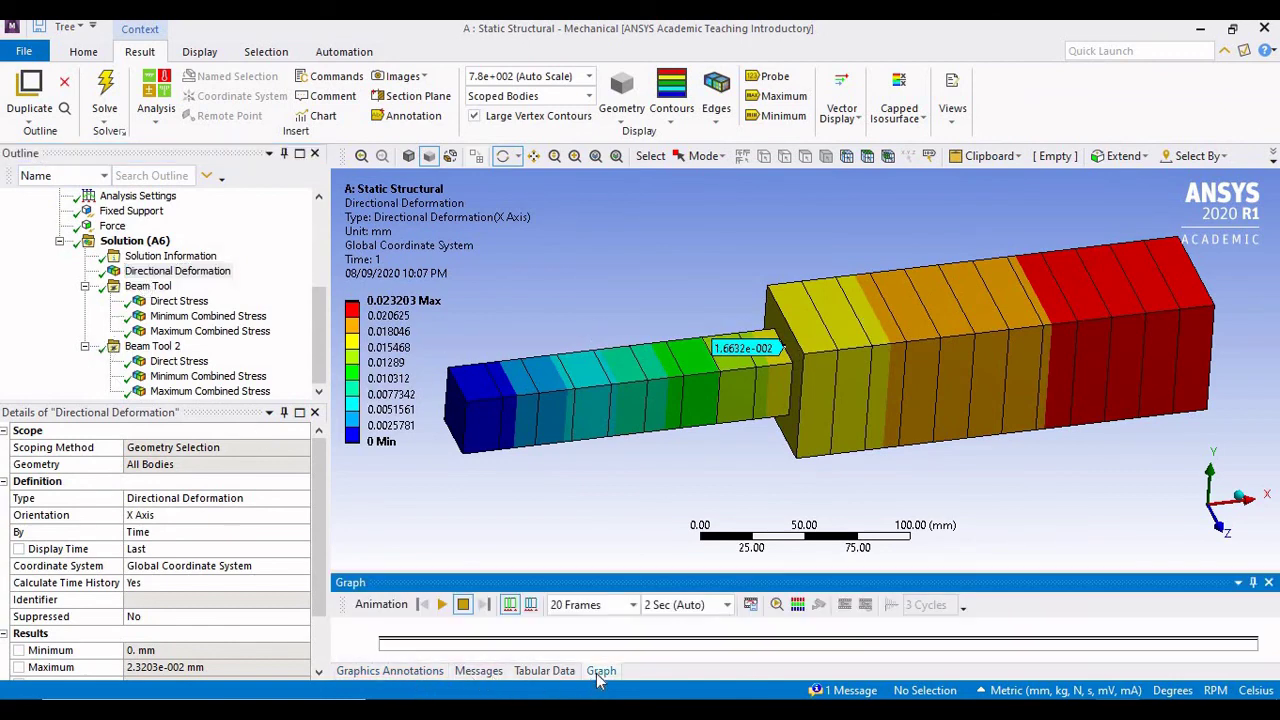
{"action": "left_click", "coordinate": [440, 606]}
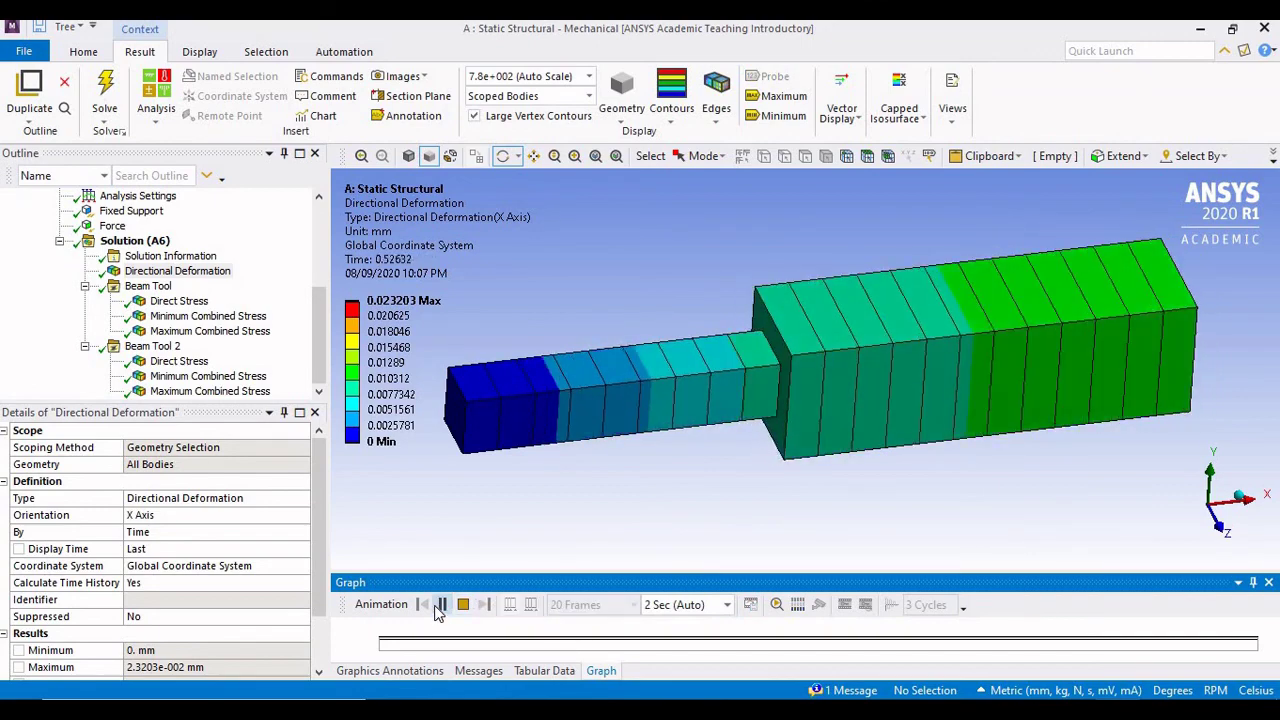
{"action": "left_click", "coordinate": [1224, 532]}
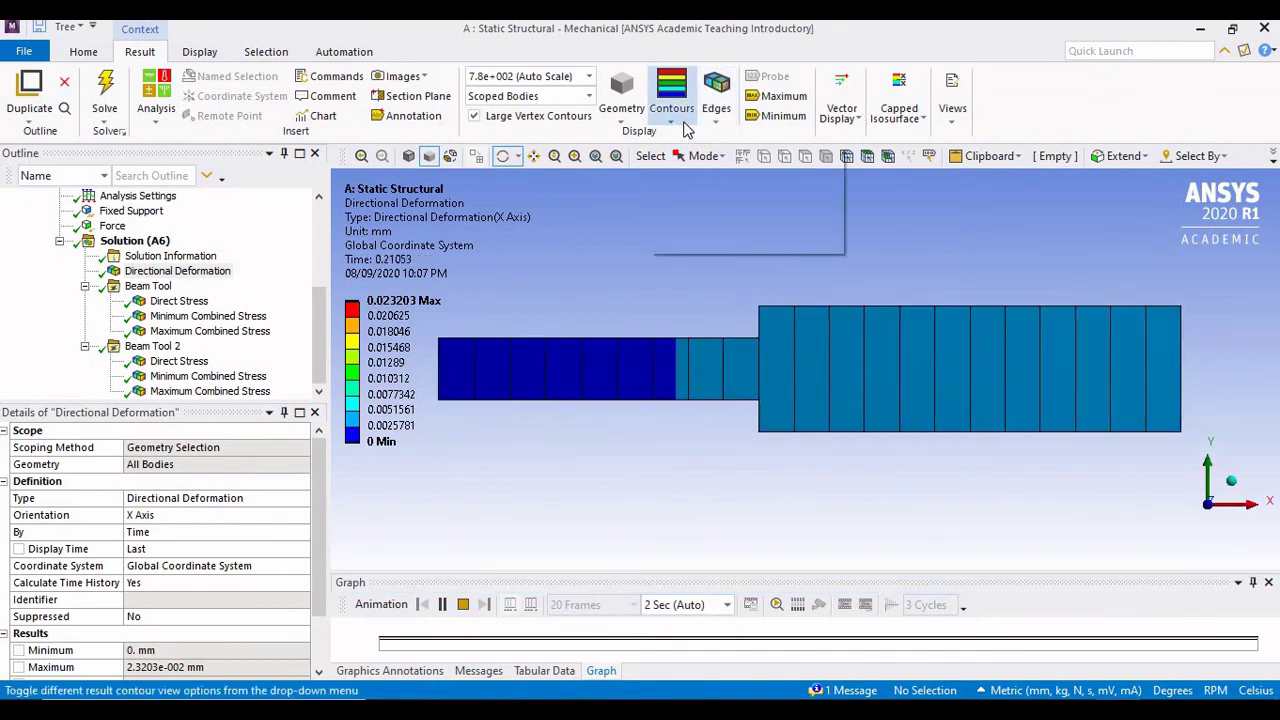
Hide the element edges on the deformation plot, and change the edge display to overlay the undeformed wireframe.
{"action": "left_click", "coordinate": [716, 100]}
{"action": "left_click", "coordinate": [743, 137]}
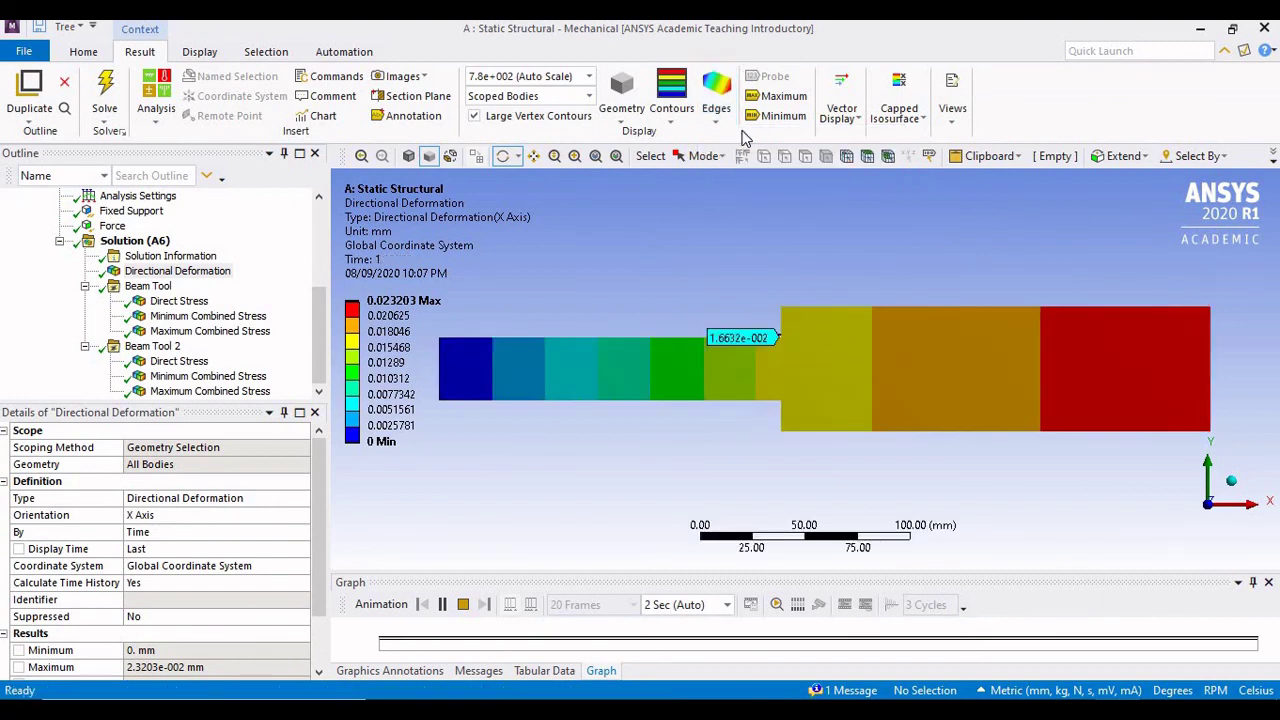
{"action": "left_click", "coordinate": [716, 110]}
{"action": "left_click", "coordinate": [782, 159]}
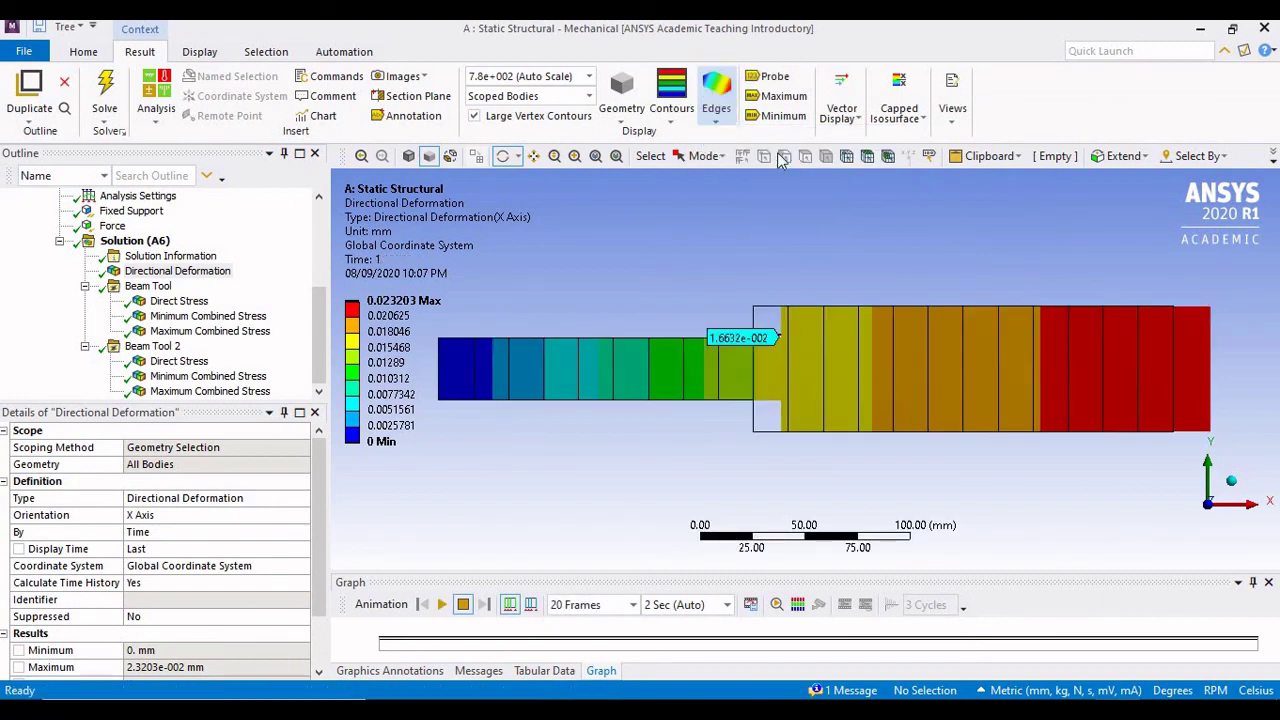
Play the deformation animation against the undeformed wireframe and inspect the bar from the top, front and an angled view.
{"action": "left_click", "coordinate": [444, 606]}
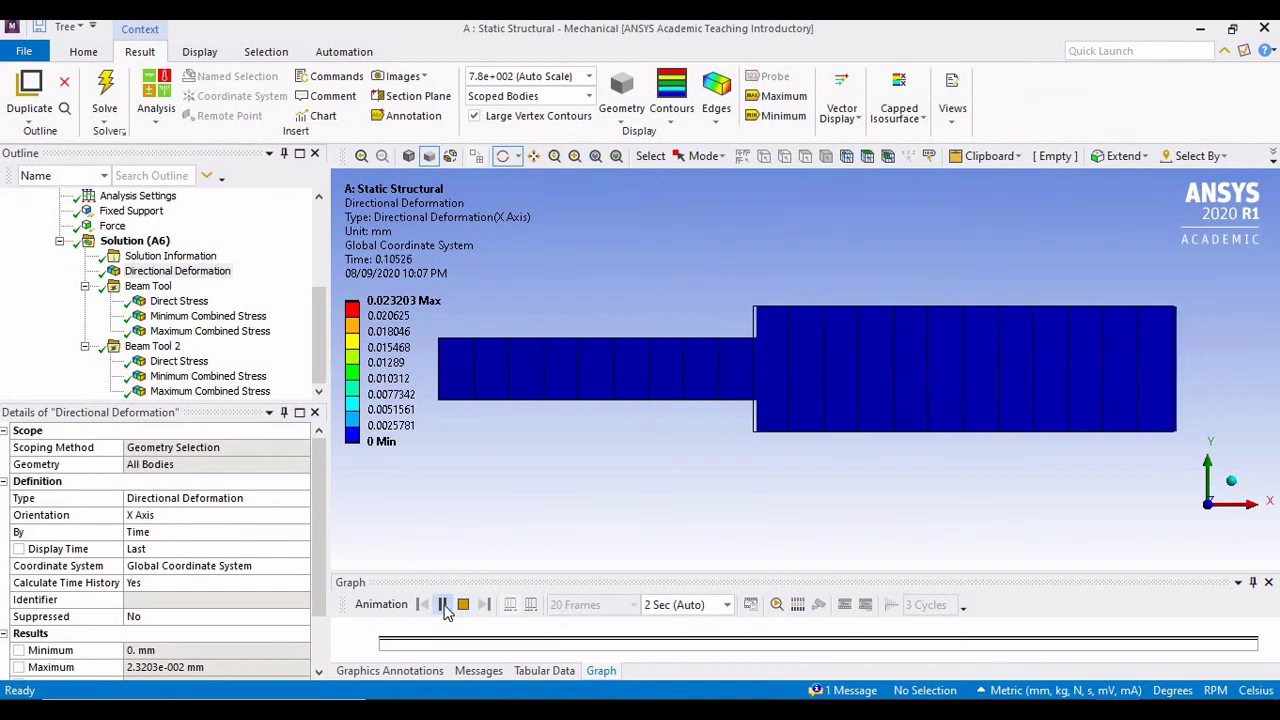
{"action": "left_click", "coordinate": [1210, 478]}
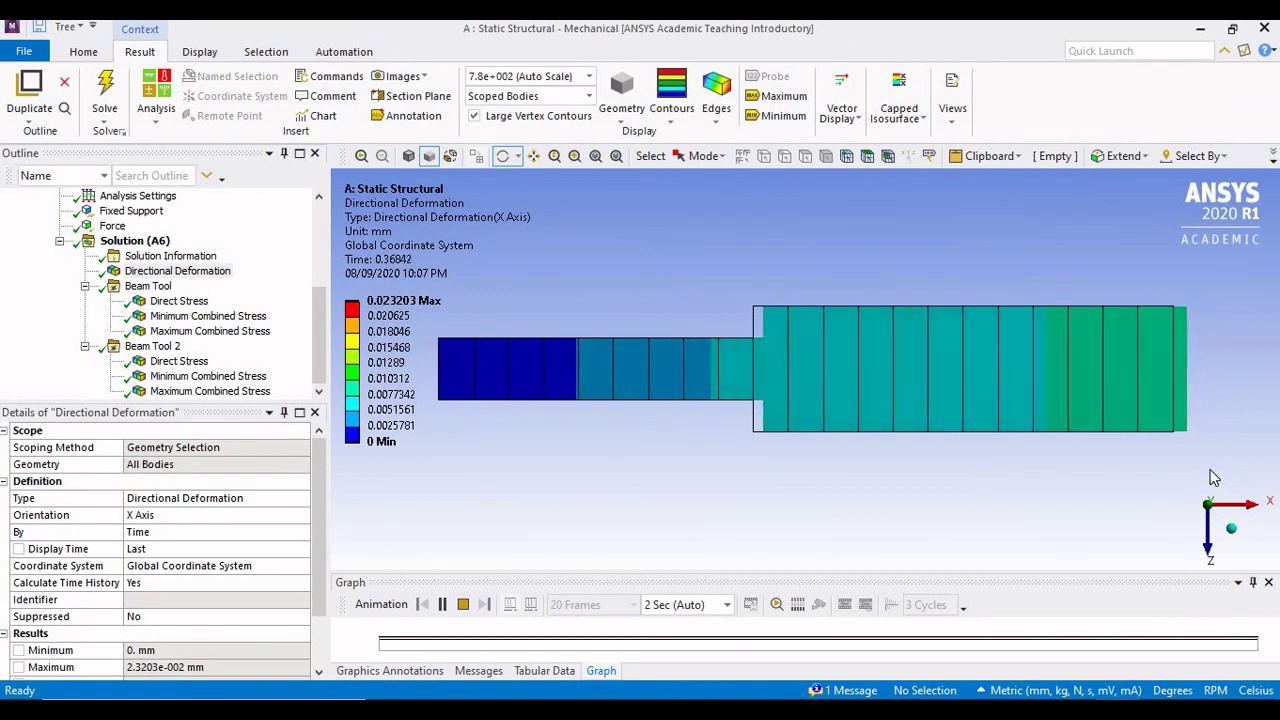
{"action": "left_click", "coordinate": [1210, 545]}
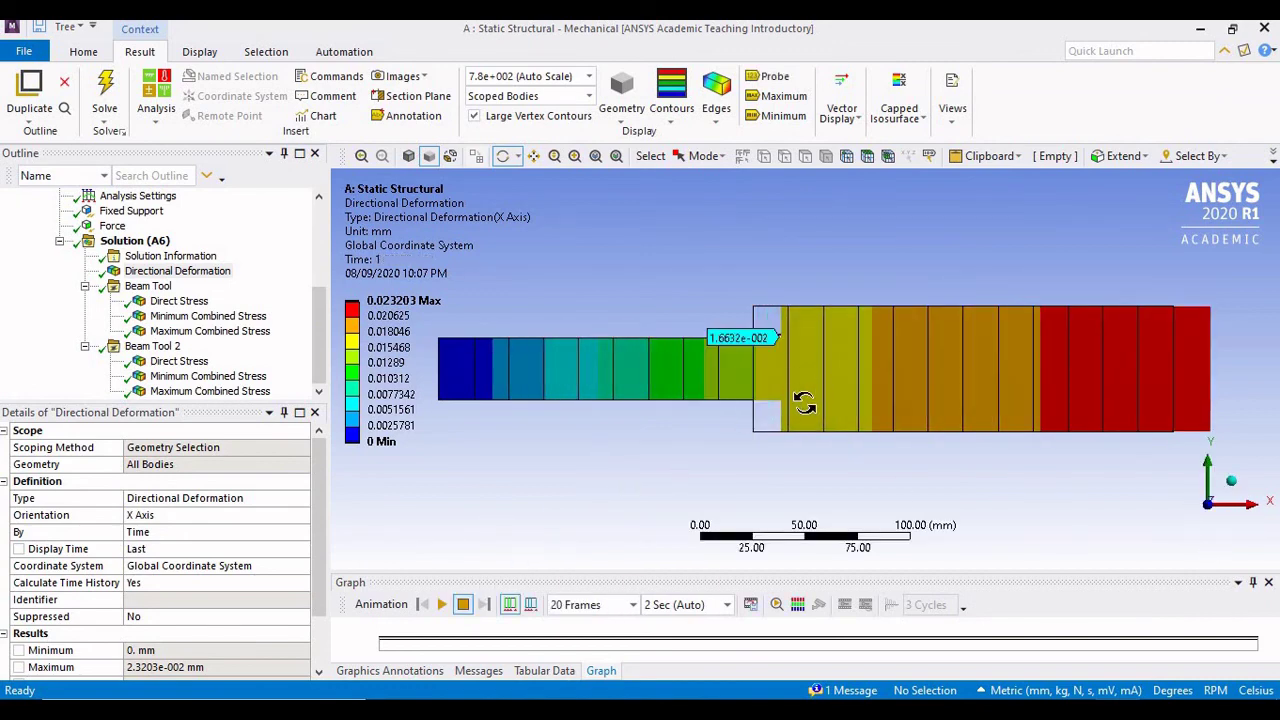
{"action": "left_click_drag", "start_coordinate": [800, 374], "coordinate": [797, 400]}
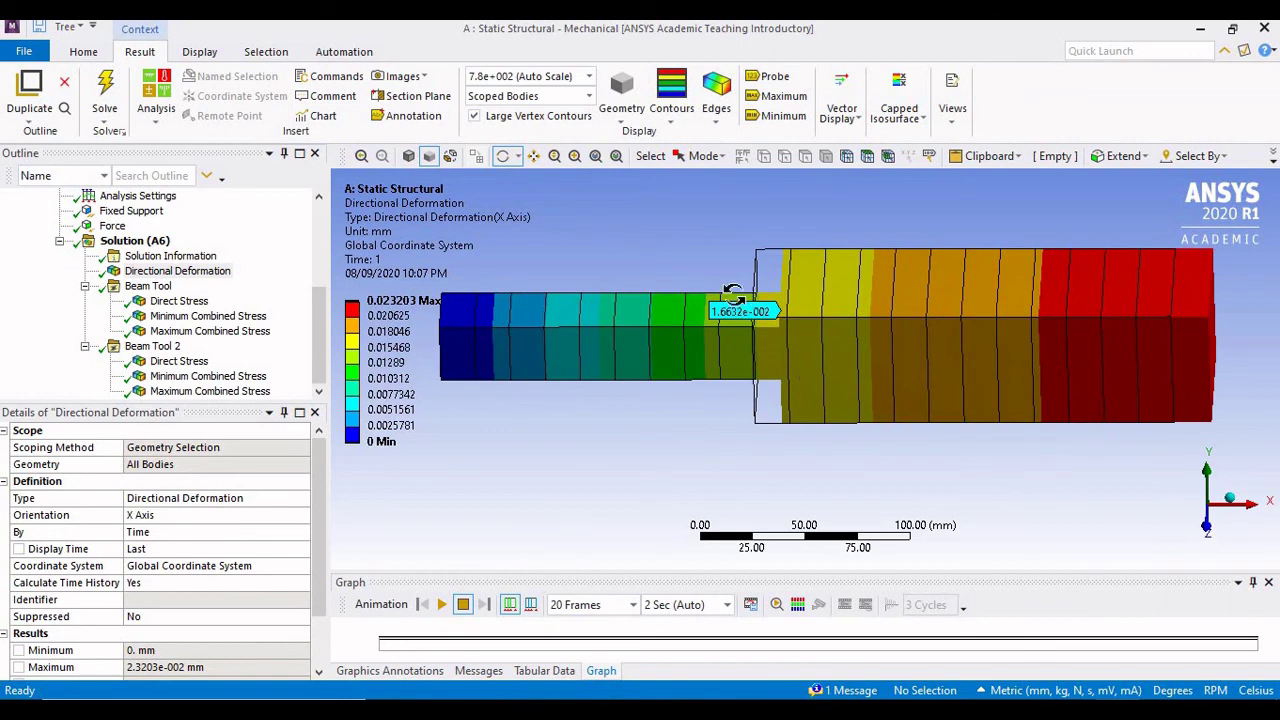